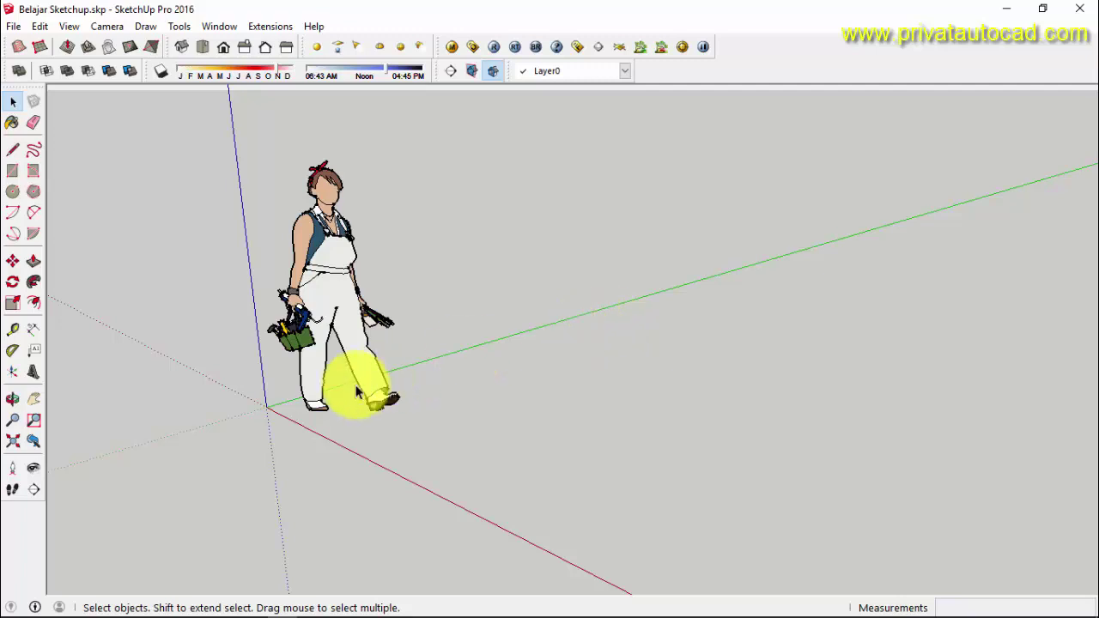
Step: Orbit and zoom around the scale figure to get a clear view of the ground
{"action": "scroll", "coordinate": [361, 391], "scroll_direction": "down", "scroll_amount": 2}
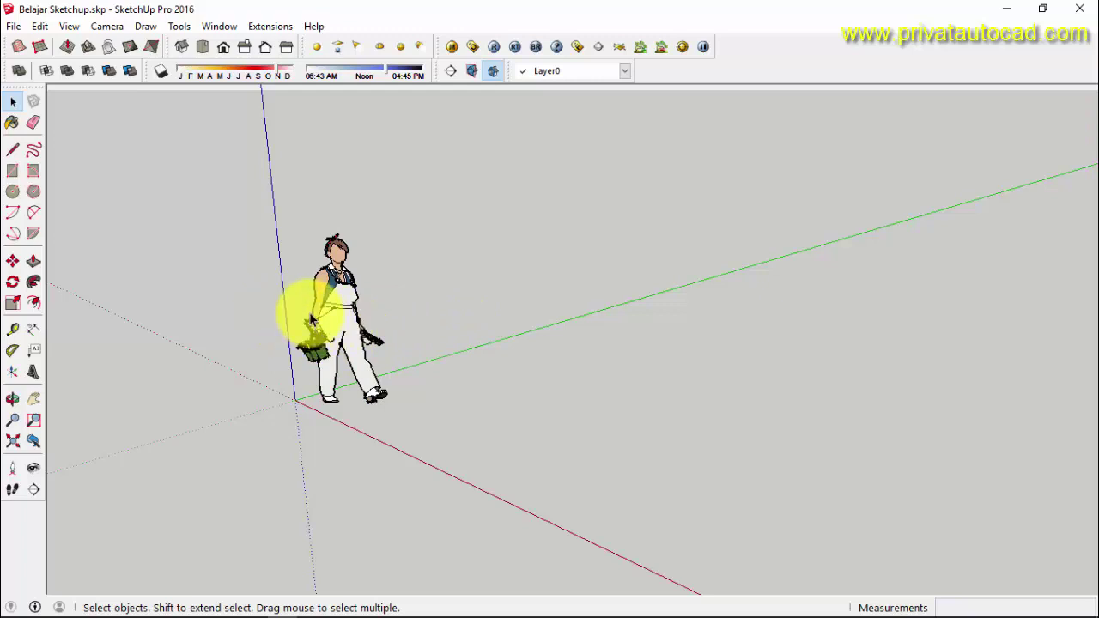
{"action": "scroll", "coordinate": [309, 316], "scroll_direction": "up", "scroll_amount": 1}
{"action": "scroll", "coordinate": [305, 318], "scroll_direction": "up", "scroll_amount": 3}
{"action": "scroll", "coordinate": [335, 388], "scroll_direction": "up", "scroll_amount": 1}
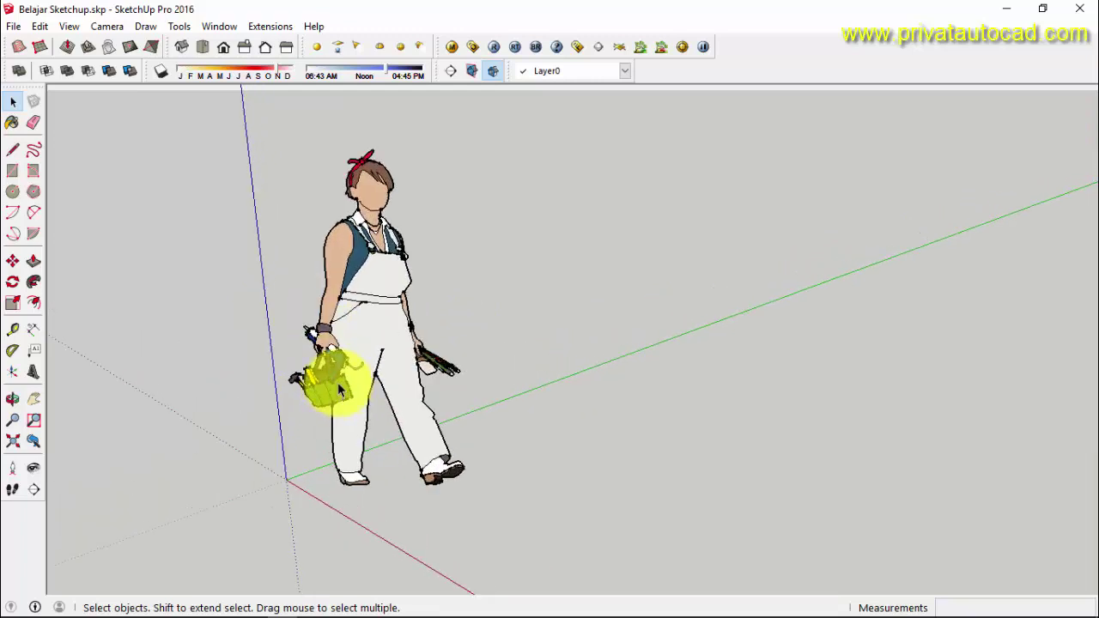
{"action": "scroll", "coordinate": [335, 387], "scroll_direction": "up", "scroll_amount": 2}
{"action": "mouse_move", "coordinate": [319, 373]}
{"action": "middle_mouse_down"}
{"action": "mouse_move", "coordinate": [373, 349]}
{"action": "mouse_move", "coordinate": [376, 315]}
{"action": "middle_mouse_up"}
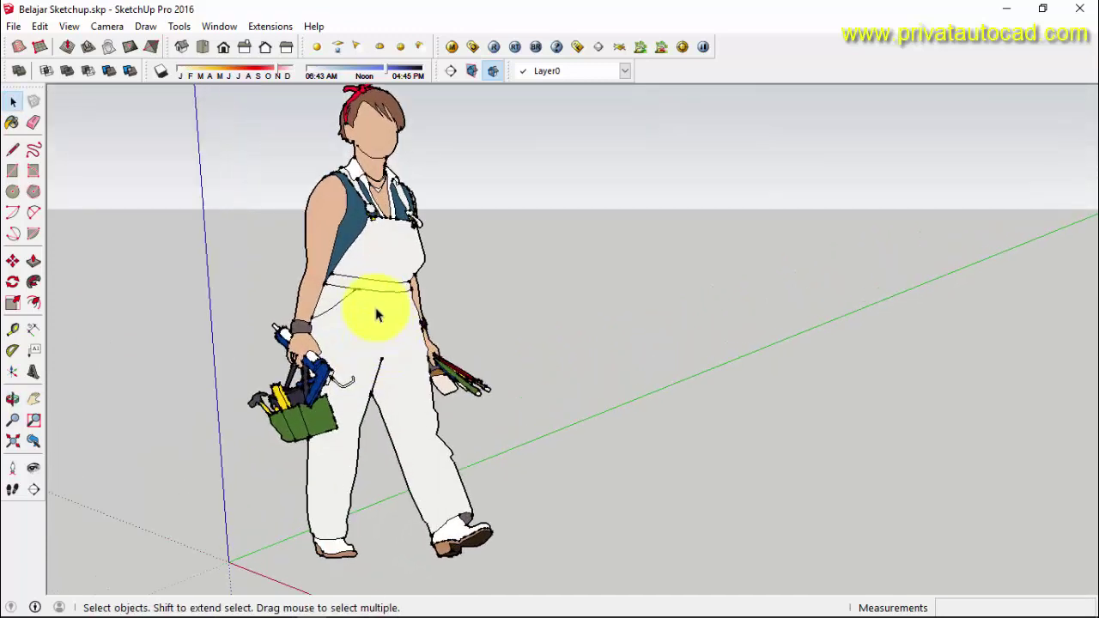
{"action": "scroll", "coordinate": [375, 313], "scroll_direction": "up", "scroll_amount": 1}
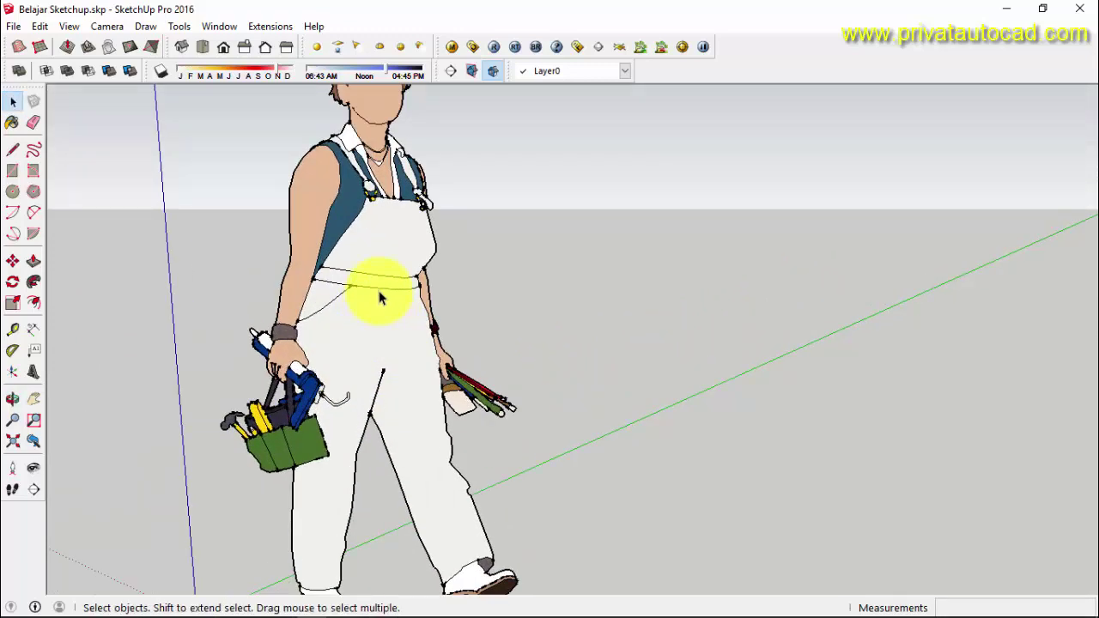
{"action": "scroll", "coordinate": [380, 297], "scroll_direction": "down", "scroll_amount": 2}
{"action": "scroll", "coordinate": [380, 297], "scroll_direction": "down", "scroll_amount": 1}
{"action": "scroll", "coordinate": [380, 297], "scroll_direction": "down", "scroll_amount": 1}
{"action": "scroll", "coordinate": [380, 297], "scroll_direction": "down", "scroll_amount": 2}
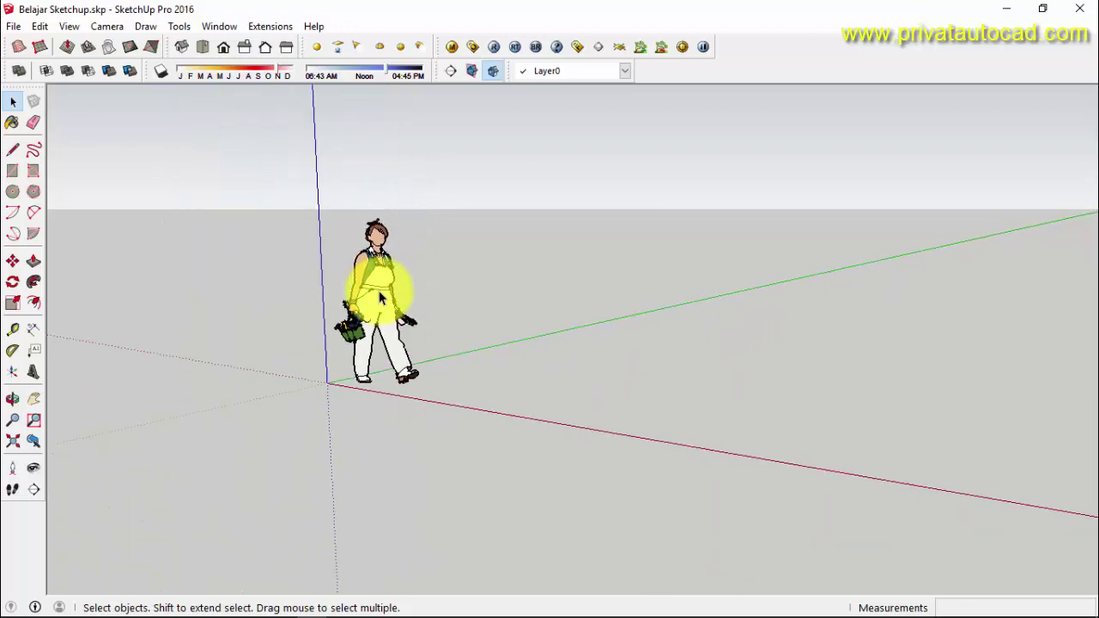
{"action": "scroll", "coordinate": [381, 297], "scroll_direction": "down", "scroll_amount": 2}
{"action": "scroll", "coordinate": [381, 297], "scroll_direction": "down", "scroll_amount": 2}
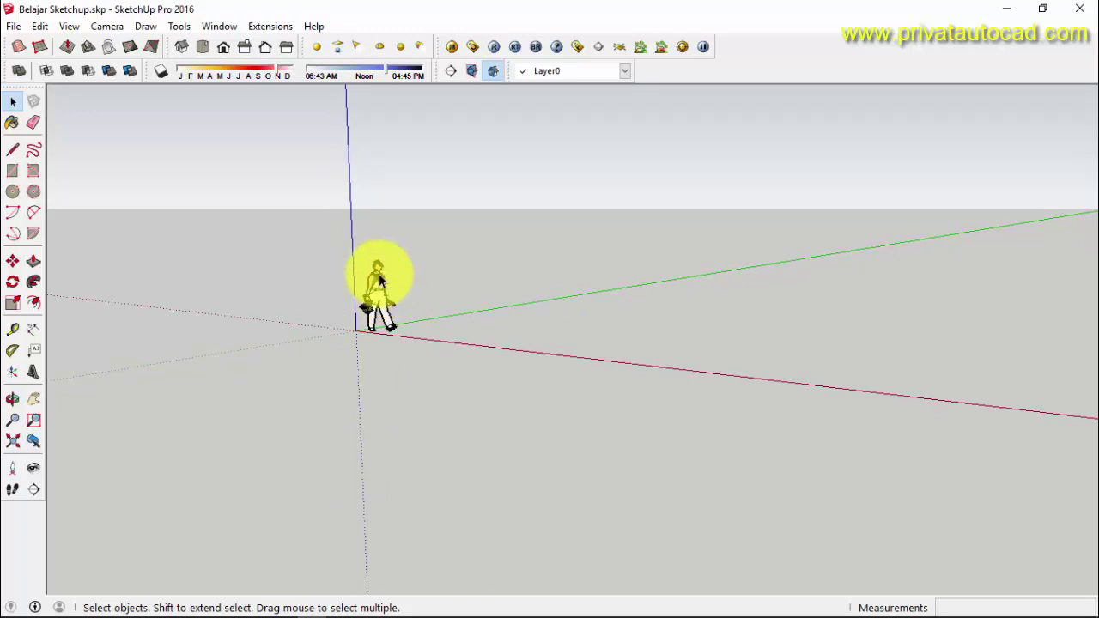
{"action": "key", "text": "o"}
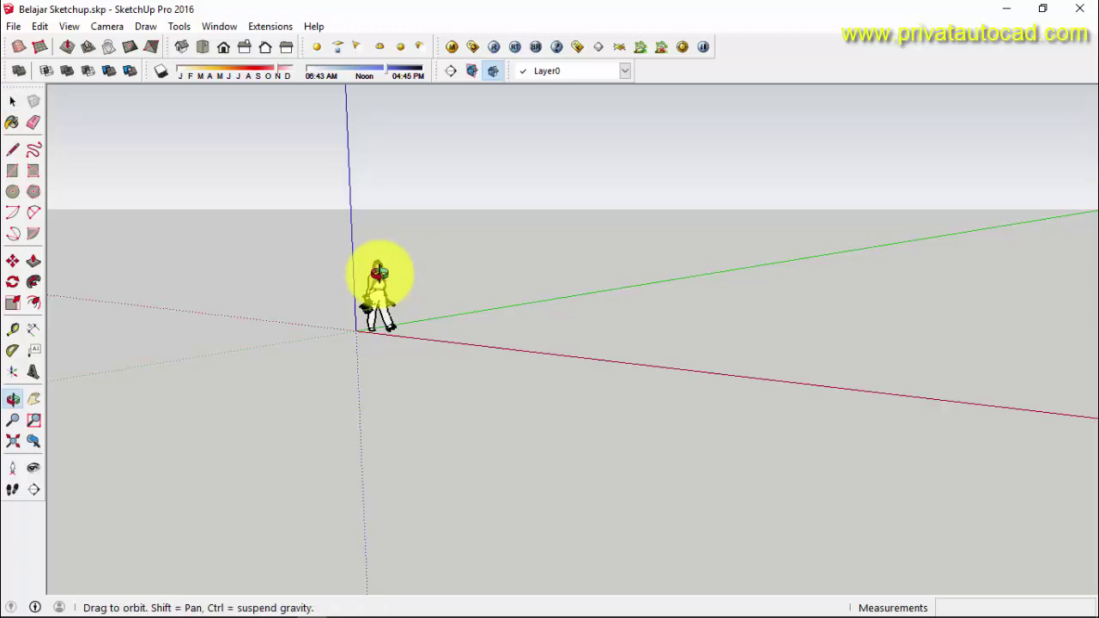
{"action": "key", "text": "space"}
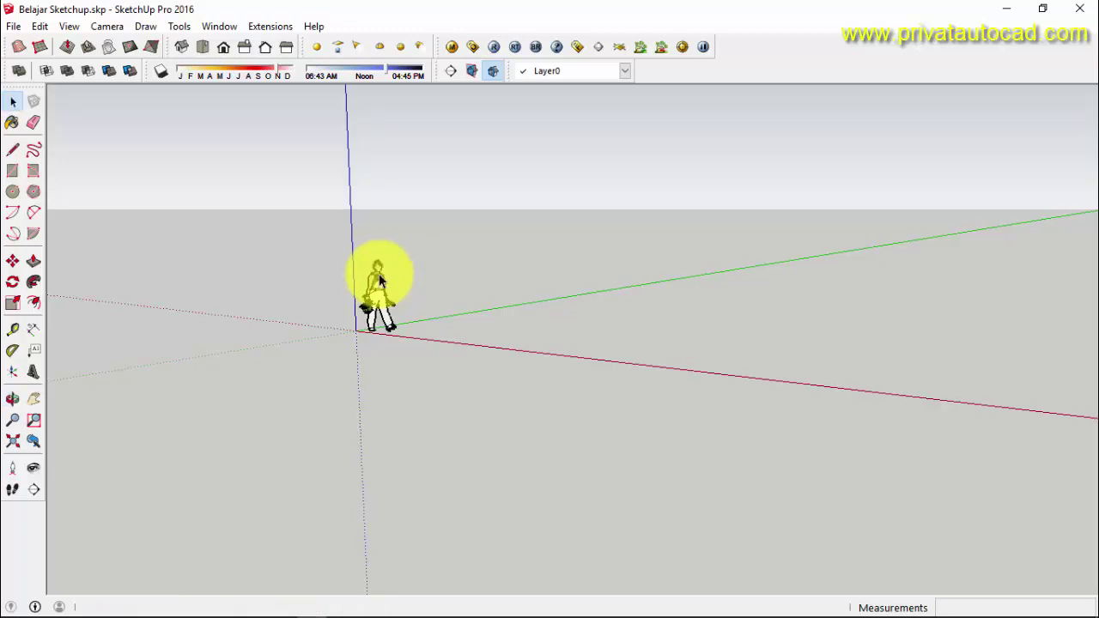
{"action": "scroll", "coordinate": [378, 275], "scroll_direction": "up", "scroll_amount": 3}
{"action": "scroll", "coordinate": [379, 279], "scroll_direction": "up", "scroll_amount": 2}
{"action": "scroll", "coordinate": [379, 279], "scroll_direction": "up", "scroll_amount": 2}
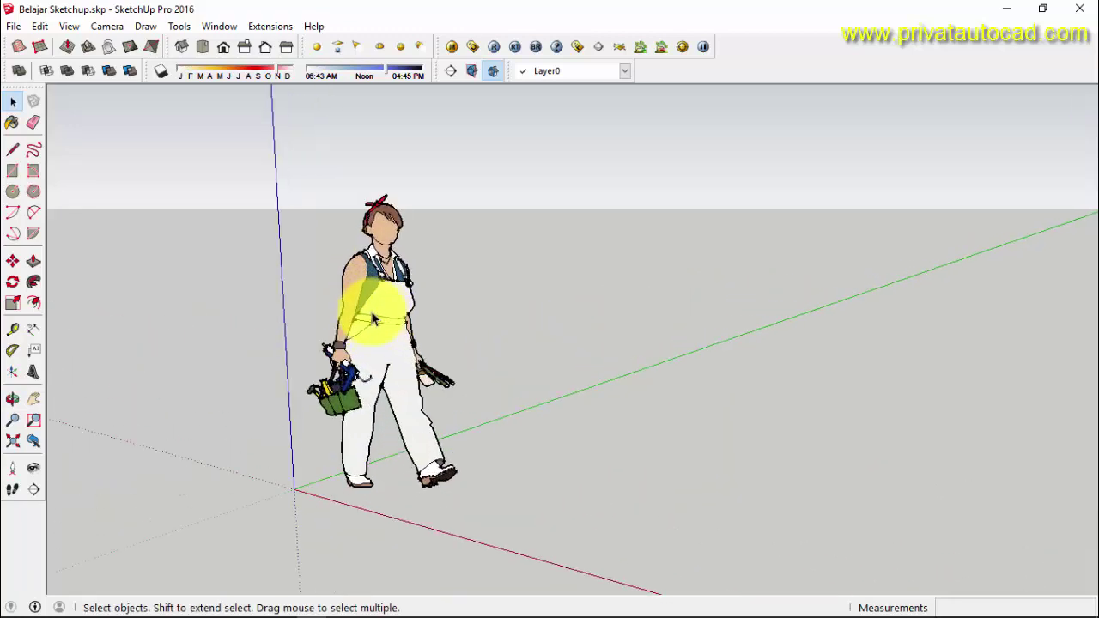
{"action": "scroll", "coordinate": [370, 315], "scroll_direction": "up", "scroll_amount": 1}
{"action": "scroll", "coordinate": [373, 314], "scroll_direction": "up", "scroll_amount": 2}
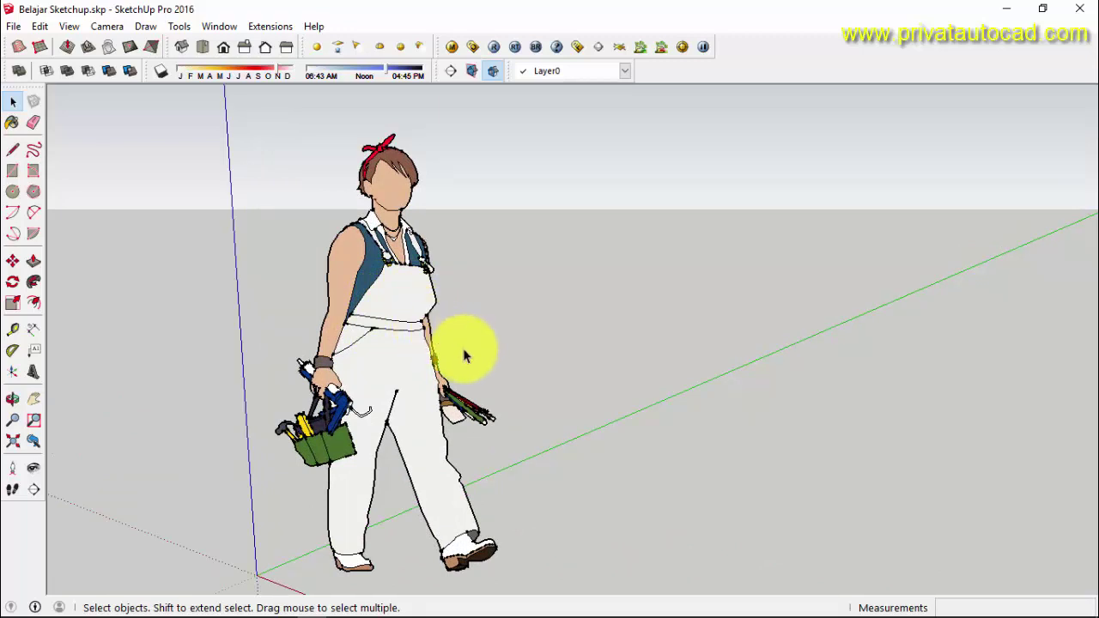
{"action": "key", "text": "o"}
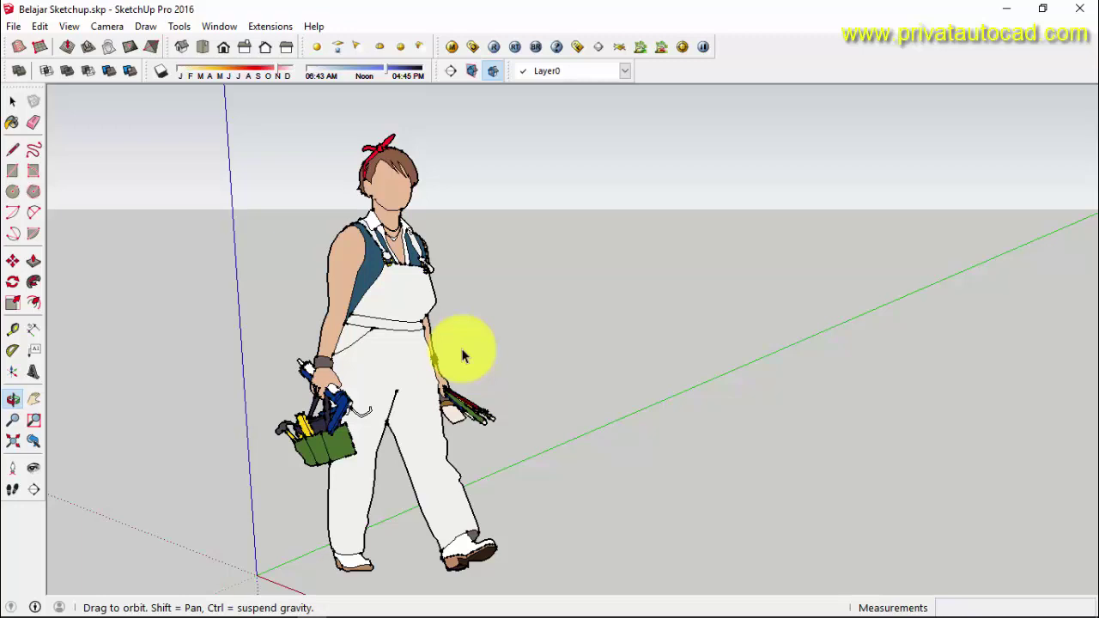
{"action": "mouse_move", "coordinate": [462, 356]}
{"action": "left_mouse_down"}
{"action": "mouse_move", "coordinate": [443, 294]}
{"action": "mouse_move", "coordinate": [387, 380]}
{"action": "mouse_move", "coordinate": [240, 358]}
{"action": "mouse_move", "coordinate": [973, 369]}
{"action": "mouse_move", "coordinate": [724, 441]}
{"action": "mouse_move", "coordinate": [474, 474]}
{"action": "mouse_move", "coordinate": [318, 455]}
{"action": "mouse_move", "coordinate": [277, 369]}
{"action": "mouse_move", "coordinate": [323, 319]}
{"action": "left_mouse_up"}
{"action": "mouse_move", "coordinate": [437, 373]}
{"action": "left_mouse_down"}
{"action": "mouse_move", "coordinate": [593, 385]}
{"action": "mouse_move", "coordinate": [290, 421]}
{"action": "mouse_move", "coordinate": [846, 422]}
{"action": "left_mouse_up"}
{"action": "mouse_move", "coordinate": [429, 245]}
{"action": "left_mouse_down"}
{"action": "mouse_move", "coordinate": [326, 363]}
{"action": "mouse_move", "coordinate": [550, 403]}
{"action": "mouse_move", "coordinate": [456, 422]}
{"action": "mouse_move", "coordinate": [253, 417]}
{"action": "mouse_move", "coordinate": [250, 459]}
{"action": "left_mouse_up"}
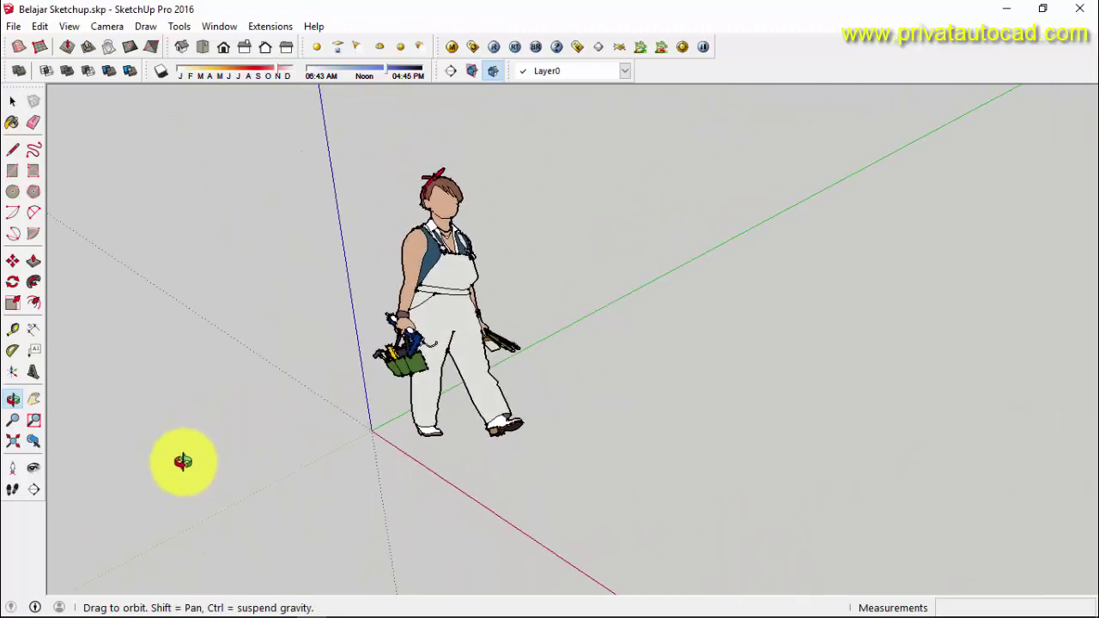
{"action": "key", "text": "space"}
{"action": "mouse_move", "coordinate": [550, 436]}
{"action": "middle_mouse_down"}
{"action": "mouse_move", "coordinate": [522, 373]}
{"action": "mouse_move", "coordinate": [441, 363]}
{"action": "mouse_move", "coordinate": [522, 283]}
{"action": "mouse_move", "coordinate": [503, 286]}
{"action": "middle_mouse_up"}
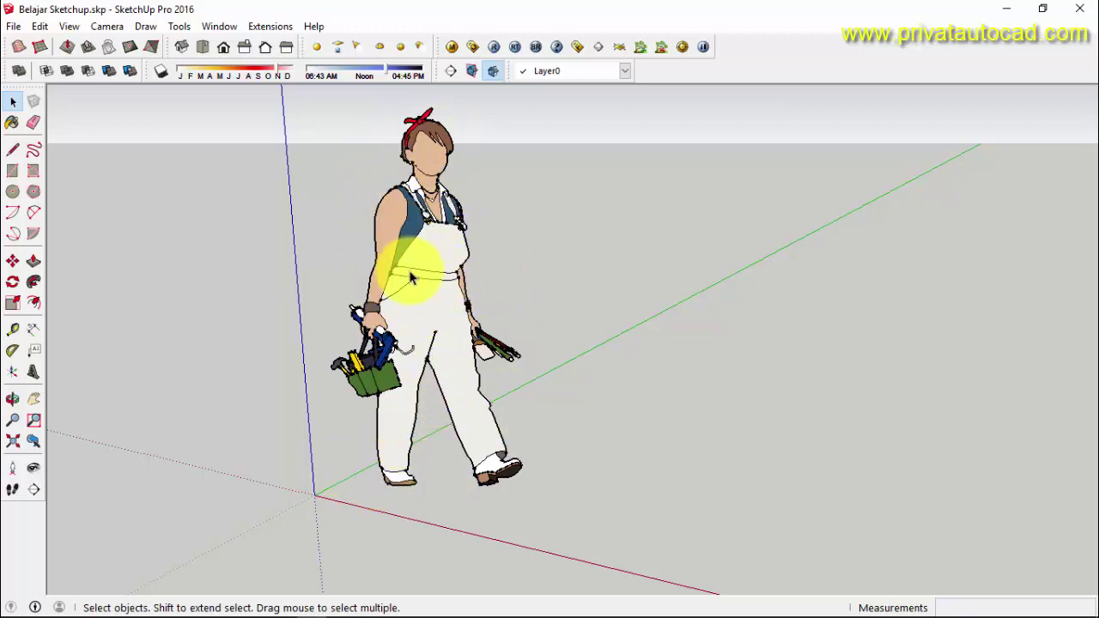
{"action": "scroll", "coordinate": [417, 275], "scroll_direction": "up", "scroll_amount": 1}
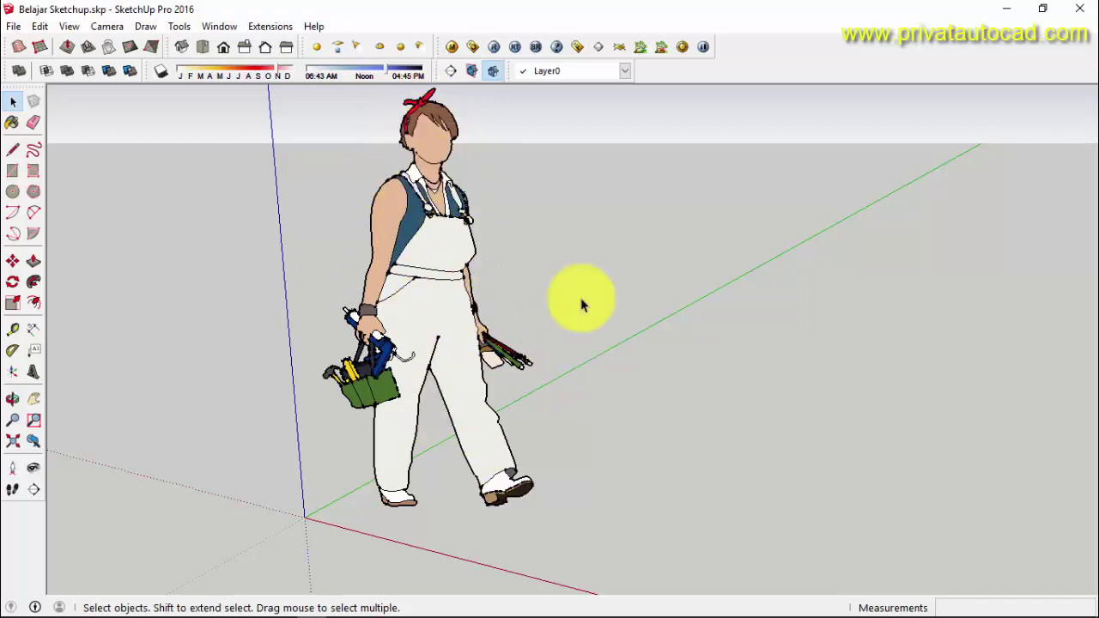
{"action": "mouse_move", "coordinate": [613, 335]}
{"action": "middle_mouse_down"}
{"action": "mouse_move", "coordinate": [453, 372]}
{"action": "mouse_move", "coordinate": [140, 373]}
{"action": "mouse_move", "coordinate": [703, 364]}
{"action": "mouse_move", "coordinate": [999, 319]}
{"action": "mouse_move", "coordinate": [490, 449]}
{"action": "mouse_move", "coordinate": [481, 499]}
{"action": "middle_mouse_up"}
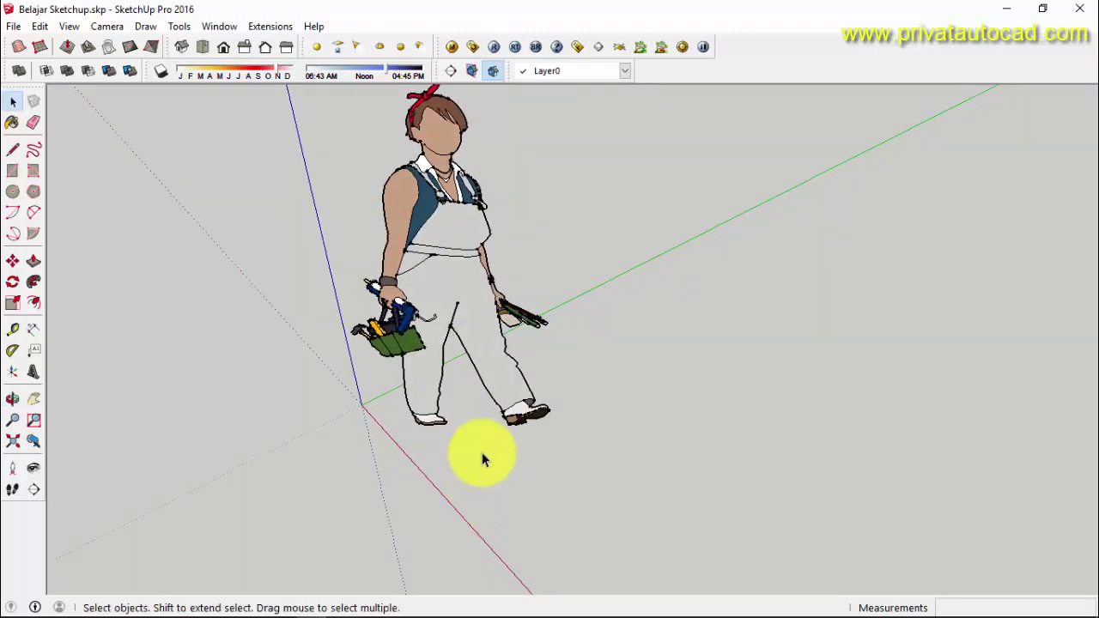
{"action": "middle_click_drag", "start_coordinate": [481, 453], "coordinate": [278, 417]}
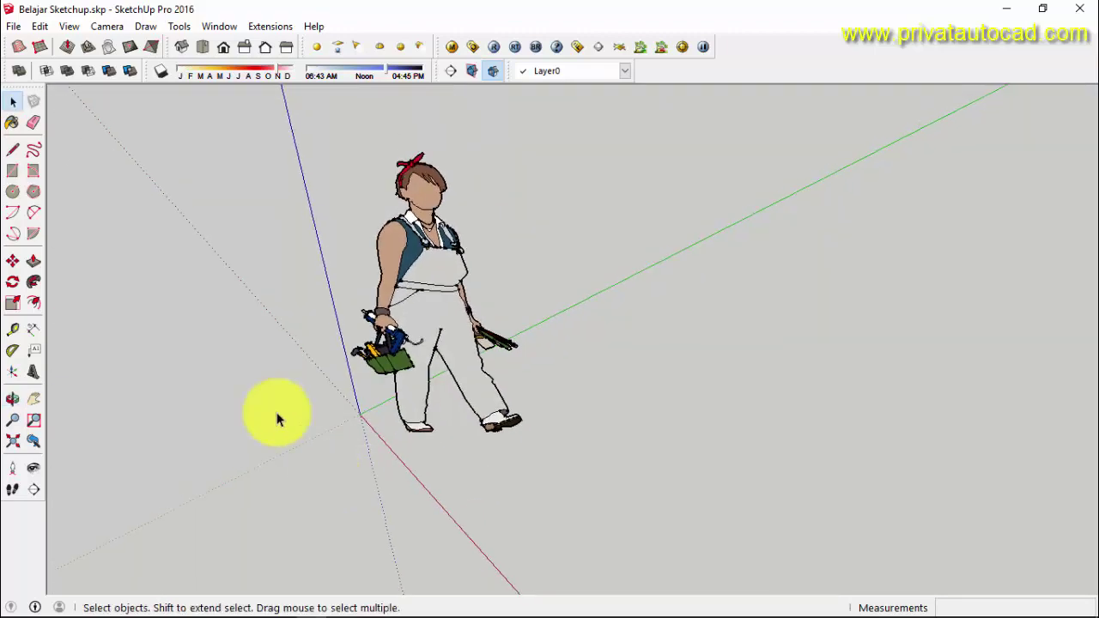
Step: Draw a rectangle on the ground beside the figure
{"action": "left_click", "coordinate": [13, 170]}
{"action": "left_click", "coordinate": [607, 382]}
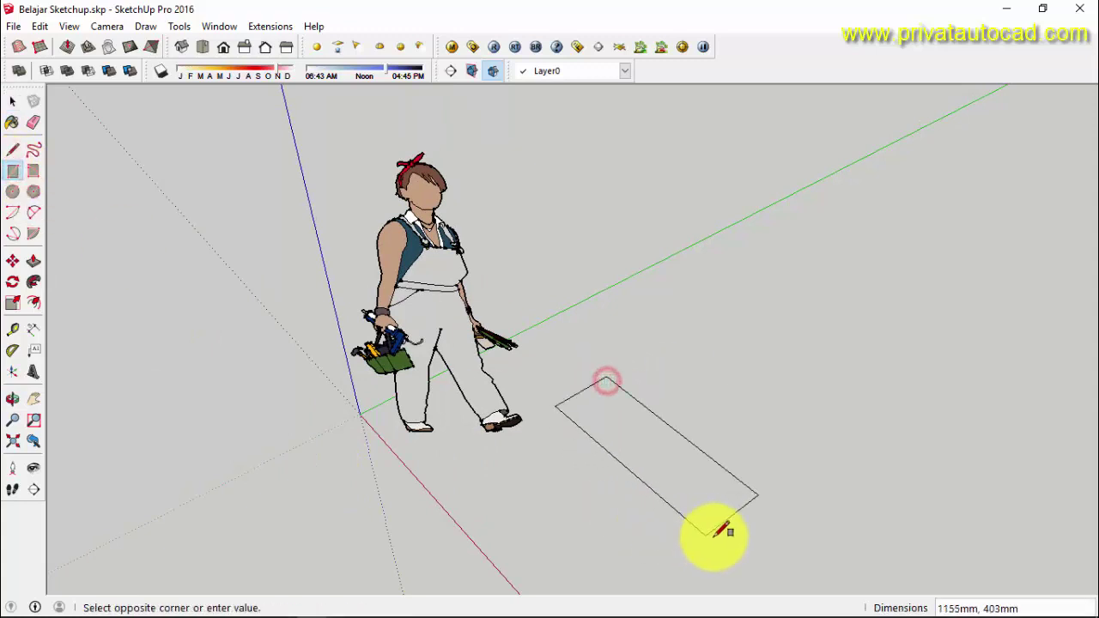
{"action": "left_click", "coordinate": [648, 571]}
{"action": "scroll", "coordinate": [653, 571], "scroll_direction": "up", "scroll_amount": 3}
{"action": "scroll", "coordinate": [666, 562], "scroll_direction": "down", "scroll_amount": 2}
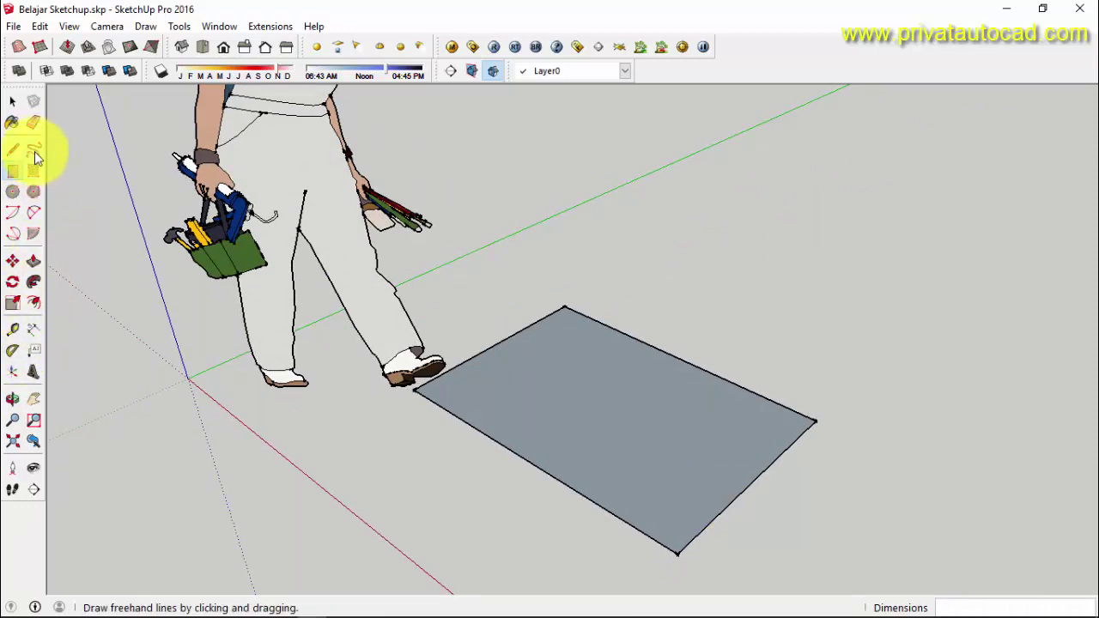
Step: Push/pull the rectangle up 685 mm into a box
{"action": "key", "text": "p"}
{"action": "left_click_drag", "start_coordinate": [571, 458], "coordinate": [627, 252]}
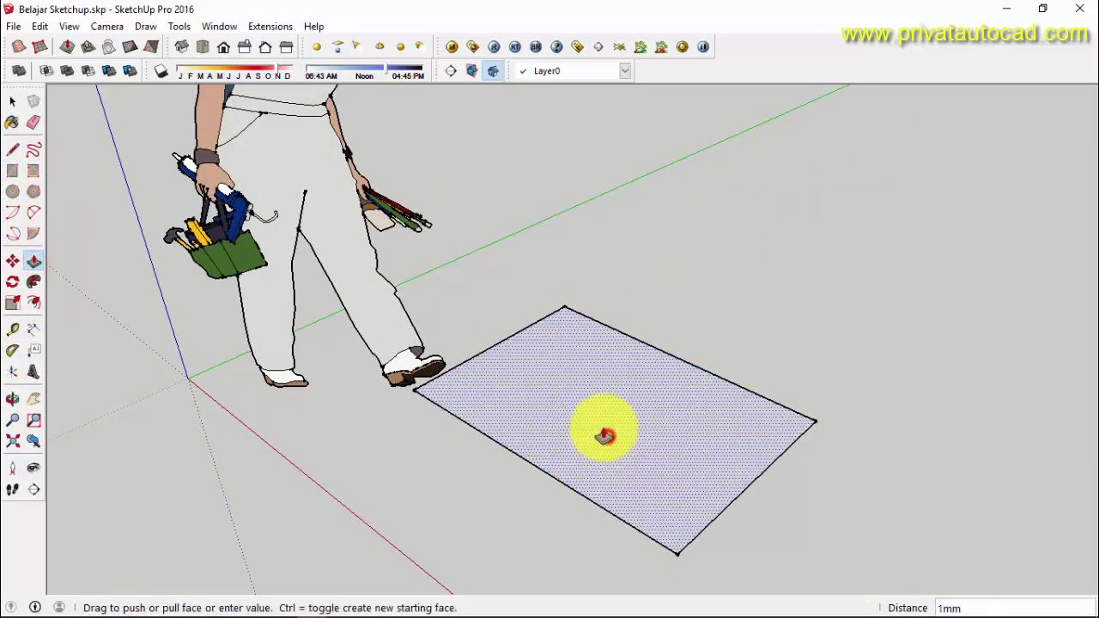
{"action": "left_click", "coordinate": [627, 252]}
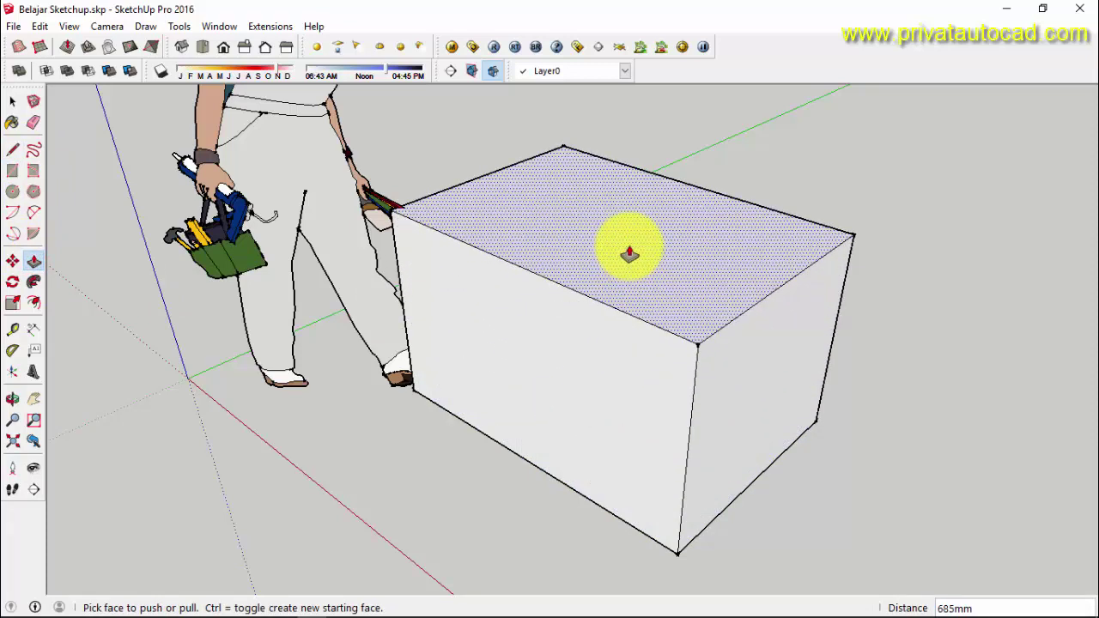
{"action": "key", "text": "space"}
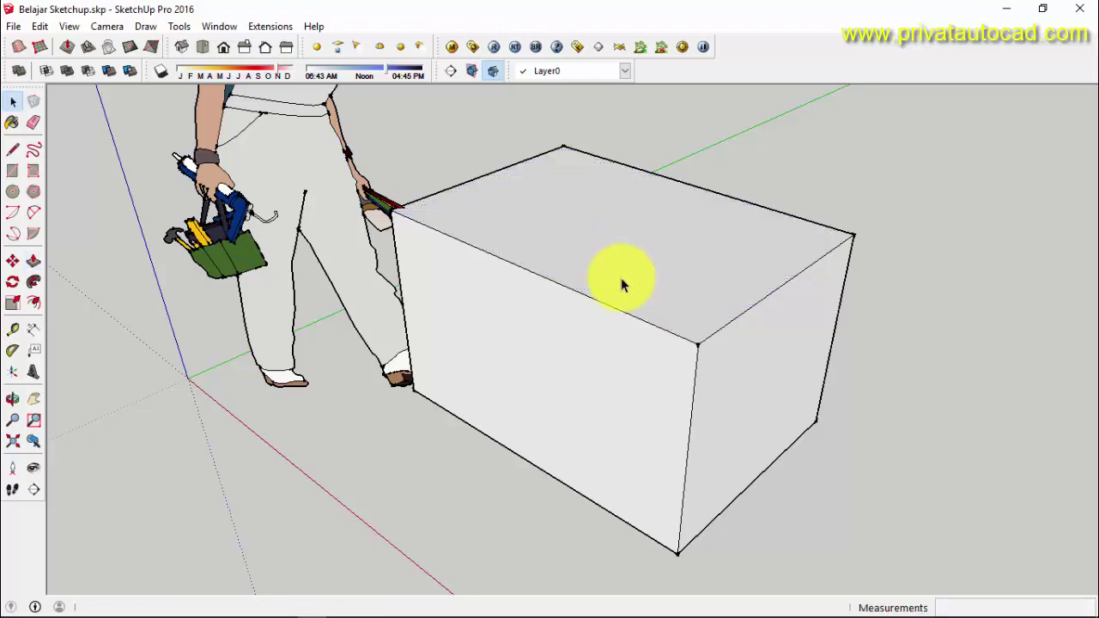
{"action": "mouse_move", "coordinate": [473, 238]}
{"action": "middle_mouse_down"}
{"action": "mouse_move", "coordinate": [499, 322]}
{"action": "mouse_move", "coordinate": [532, 265]}
{"action": "mouse_move", "coordinate": [643, 220]}
{"action": "mouse_move", "coordinate": [642, 241]}
{"action": "mouse_move", "coordinate": [532, 267]}
{"action": "middle_mouse_up"}
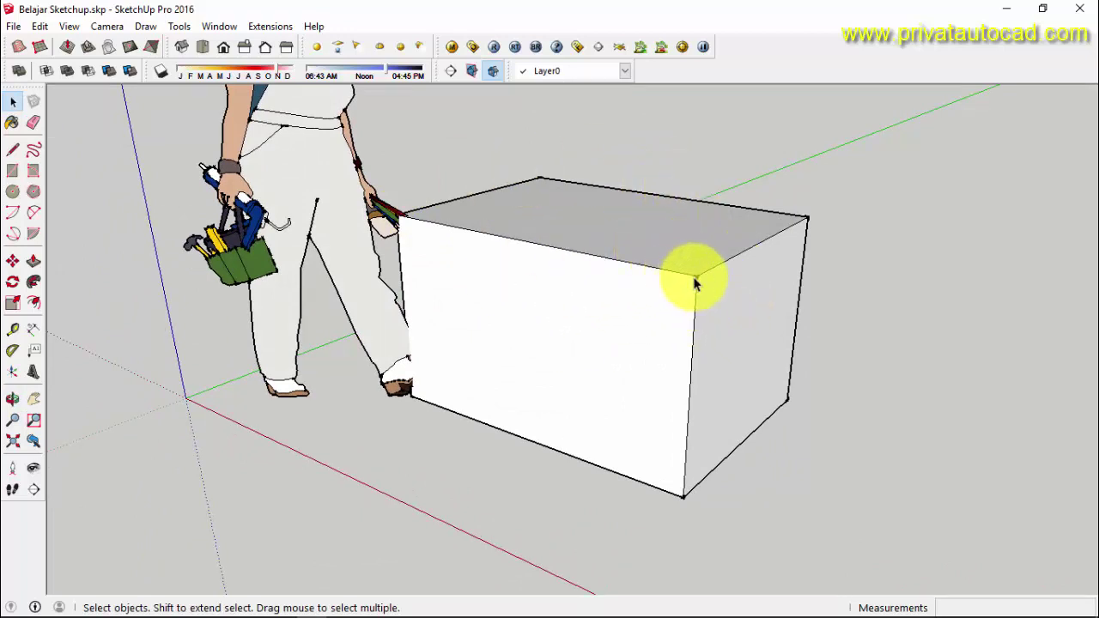
{"action": "mouse_move", "coordinate": [624, 338]}
{"action": "middle_mouse_down"}
{"action": "mouse_move", "coordinate": [614, 326]}
{"action": "mouse_move", "coordinate": [1060, 295]}
{"action": "middle_mouse_up"}
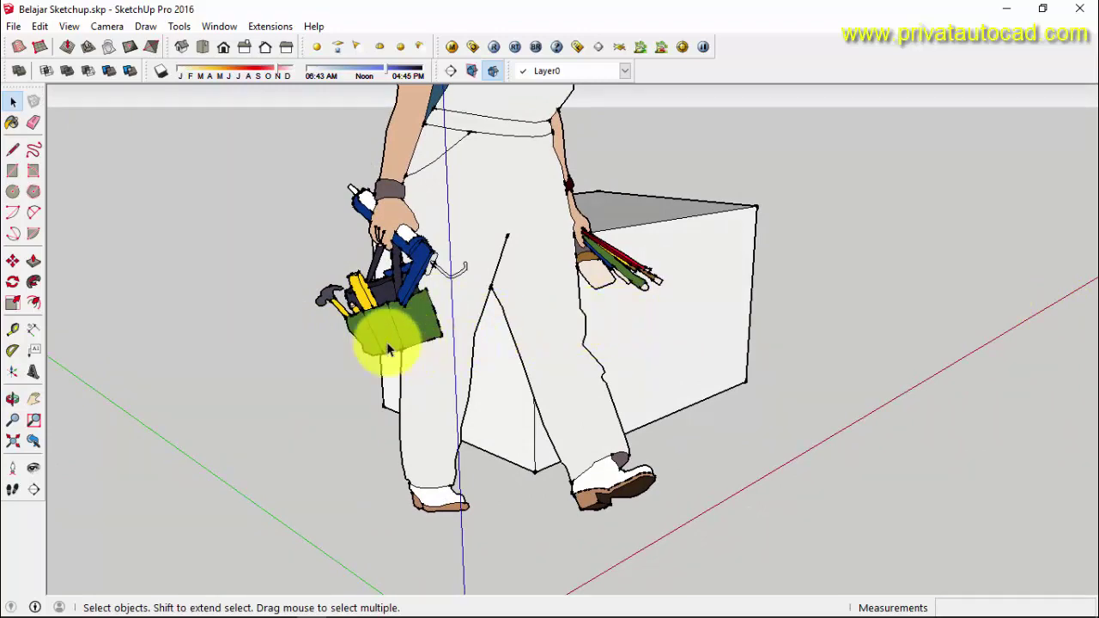
{"action": "middle_click_drag", "start_coordinate": [304, 352], "coordinate": [840, 368]}
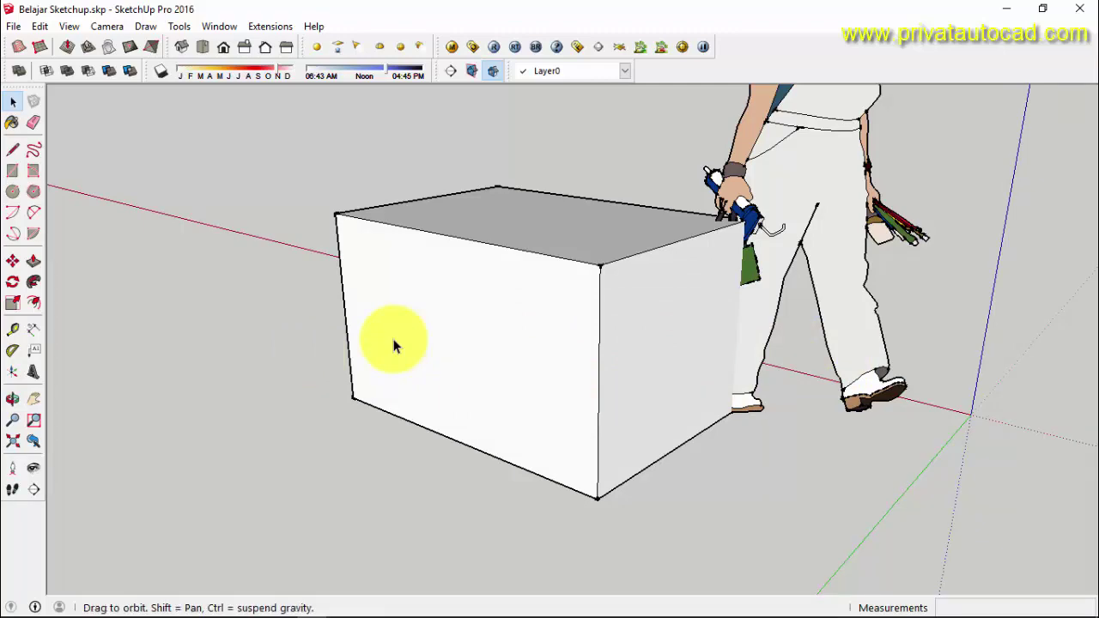
{"action": "mouse_move", "coordinate": [394, 344]}
{"action": "middle_mouse_down"}
{"action": "mouse_move", "coordinate": [559, 348]}
{"action": "mouse_move", "coordinate": [762, 325]}
{"action": "middle_mouse_up"}
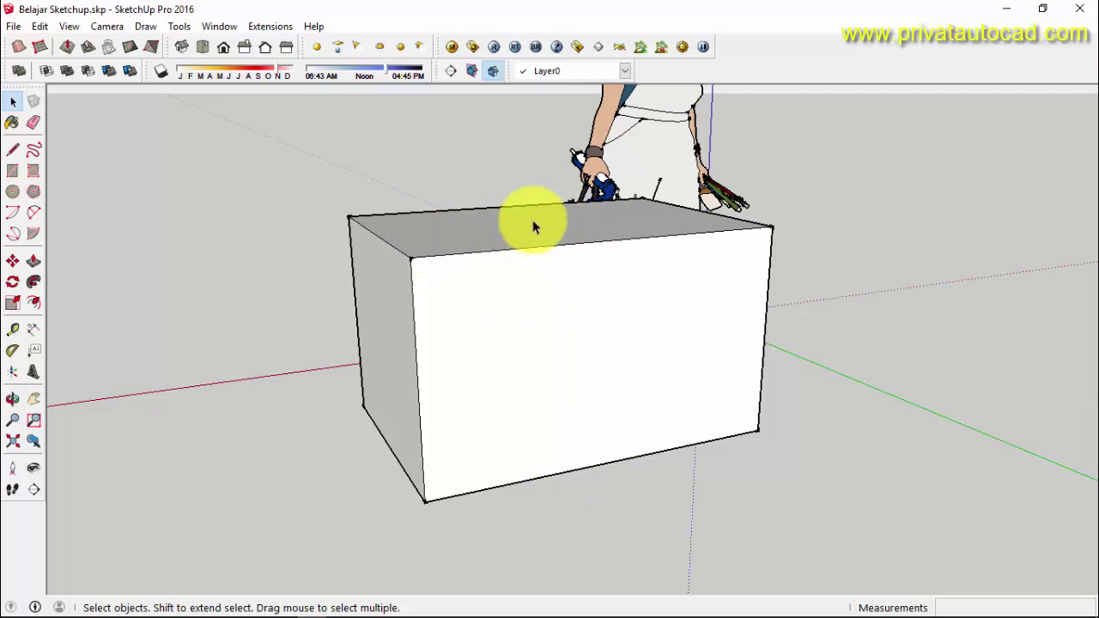
{"action": "mouse_move", "coordinate": [532, 220]}
{"action": "middle_mouse_down"}
{"action": "mouse_move", "coordinate": [534, 391]}
{"action": "mouse_move", "coordinate": [449, 400]}
{"action": "mouse_move", "coordinate": [375, 253]}
{"action": "mouse_move", "coordinate": [757, 218]}
{"action": "mouse_move", "coordinate": [552, 192]}
{"action": "mouse_move", "coordinate": [387, 118]}
{"action": "mouse_move", "coordinate": [598, 377]}
{"action": "mouse_move", "coordinate": [618, 237]}
{"action": "mouse_move", "coordinate": [461, 343]}
{"action": "mouse_move", "coordinate": [697, 485]}
{"action": "mouse_move", "coordinate": [346, 204]}
{"action": "mouse_move", "coordinate": [768, 412]}
{"action": "mouse_move", "coordinate": [623, 270]}
{"action": "mouse_move", "coordinate": [780, 419]}
{"action": "middle_mouse_up"}
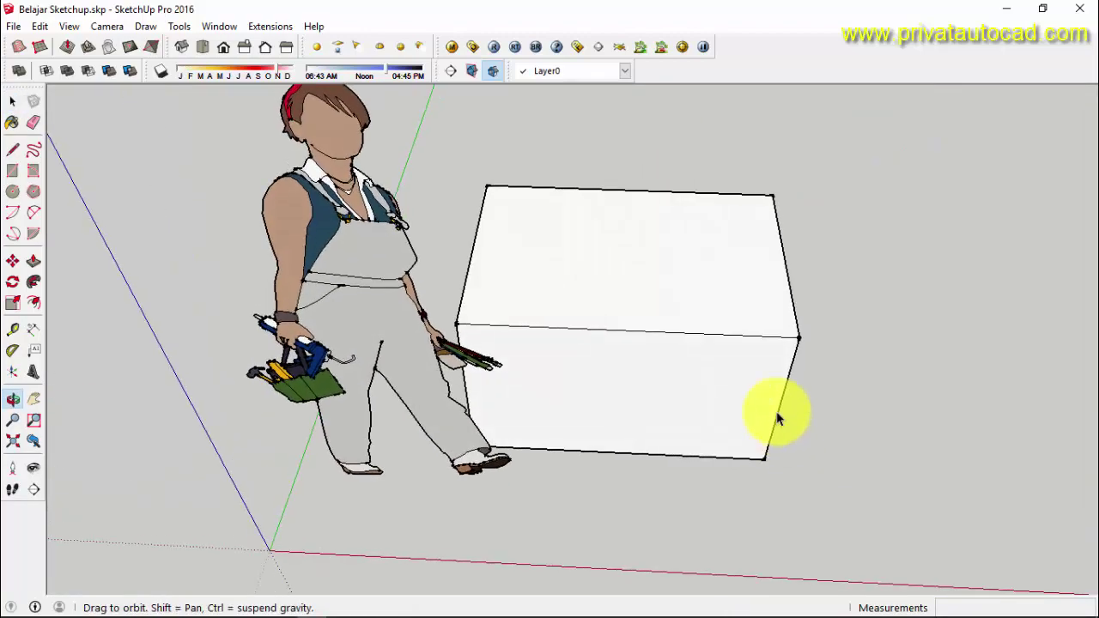
{"action": "mouse_move", "coordinate": [923, 349]}
{"action": "middle_mouse_down"}
{"action": "mouse_move", "coordinate": [677, 300]}
{"action": "mouse_move", "coordinate": [704, 329]}
{"action": "middle_mouse_up"}
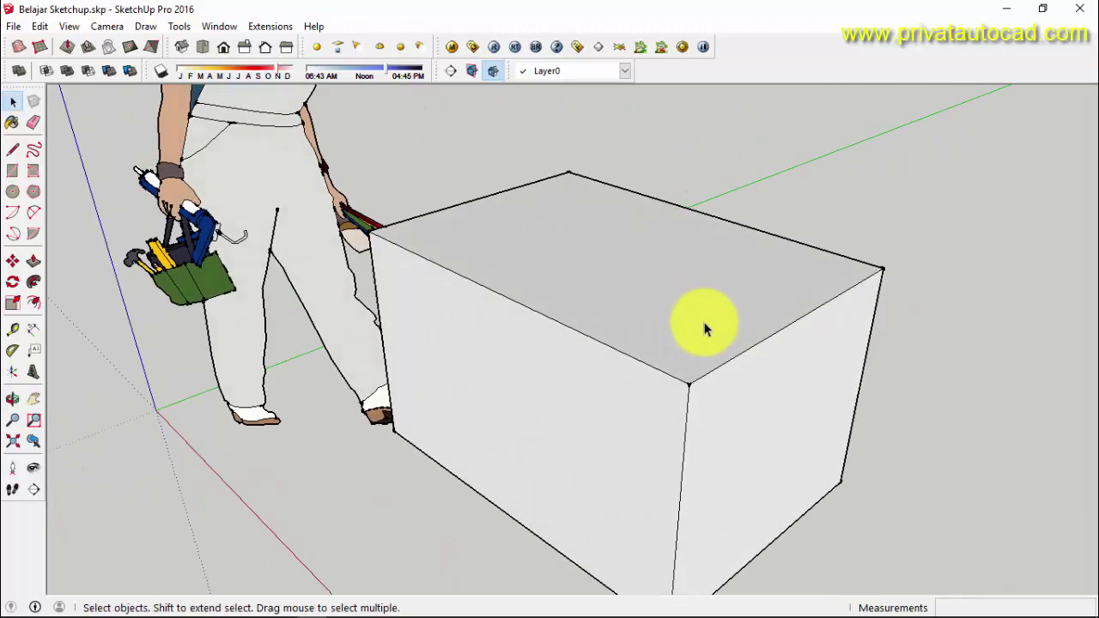
{"action": "mouse_move", "coordinate": [687, 324]}
{"action": "middle_mouse_down"}
{"action": "mouse_move", "coordinate": [668, 344]}
{"action": "mouse_move", "coordinate": [437, 400]}
{"action": "mouse_move", "coordinate": [447, 348]}
{"action": "mouse_move", "coordinate": [533, 324]}
{"action": "mouse_move", "coordinate": [633, 263]}
{"action": "mouse_move", "coordinate": [552, 287]}
{"action": "mouse_move", "coordinate": [486, 363]}
{"action": "middle_mouse_up"}
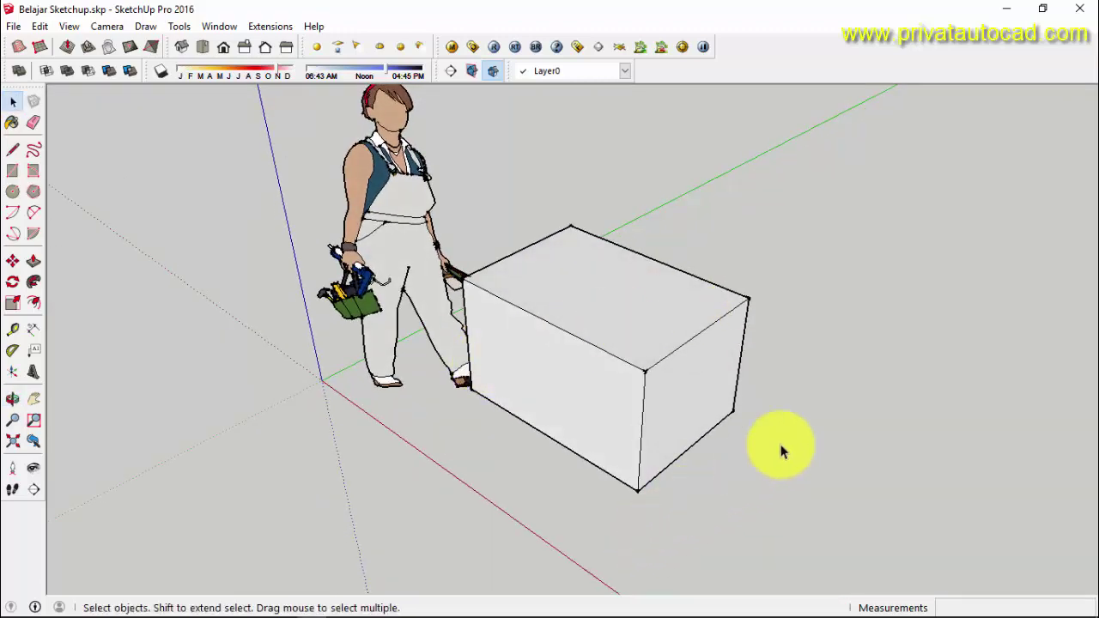
{"action": "middle_click_drag", "start_coordinate": [834, 302], "coordinate": [833, 287]}
{"action": "scroll", "coordinate": [820, 307], "scroll_direction": "up", "scroll_amount": 2}
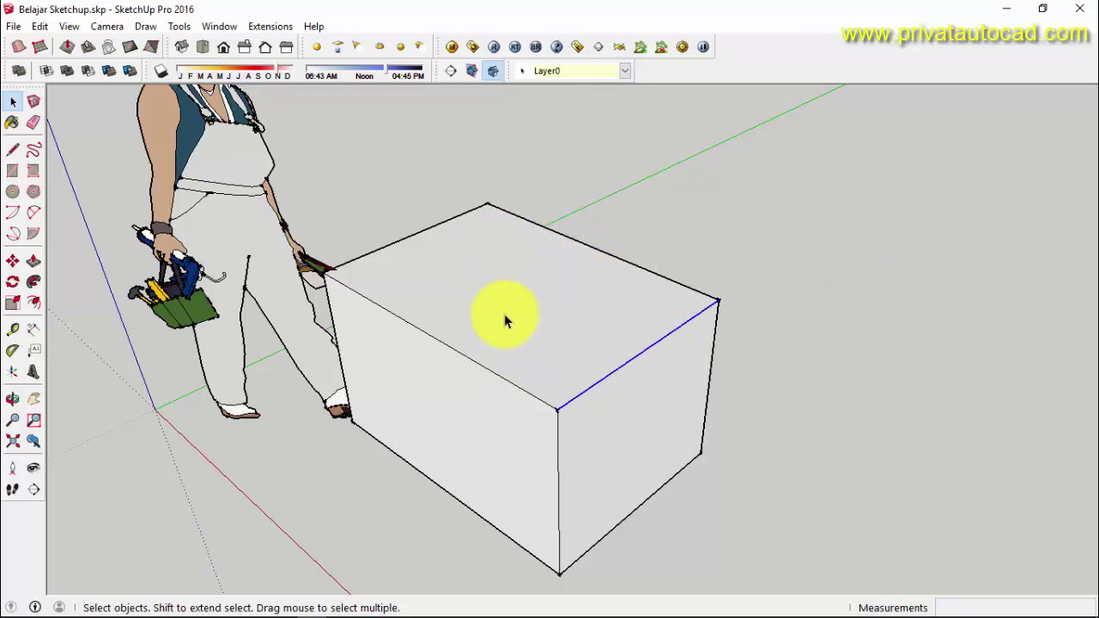
{"action": "mouse_move", "coordinate": [508, 371]}
{"action": "middle_mouse_down"}
{"action": "mouse_move", "coordinate": [223, 409]}
{"action": "mouse_move", "coordinate": [396, 374]}
{"action": "middle_mouse_up"}
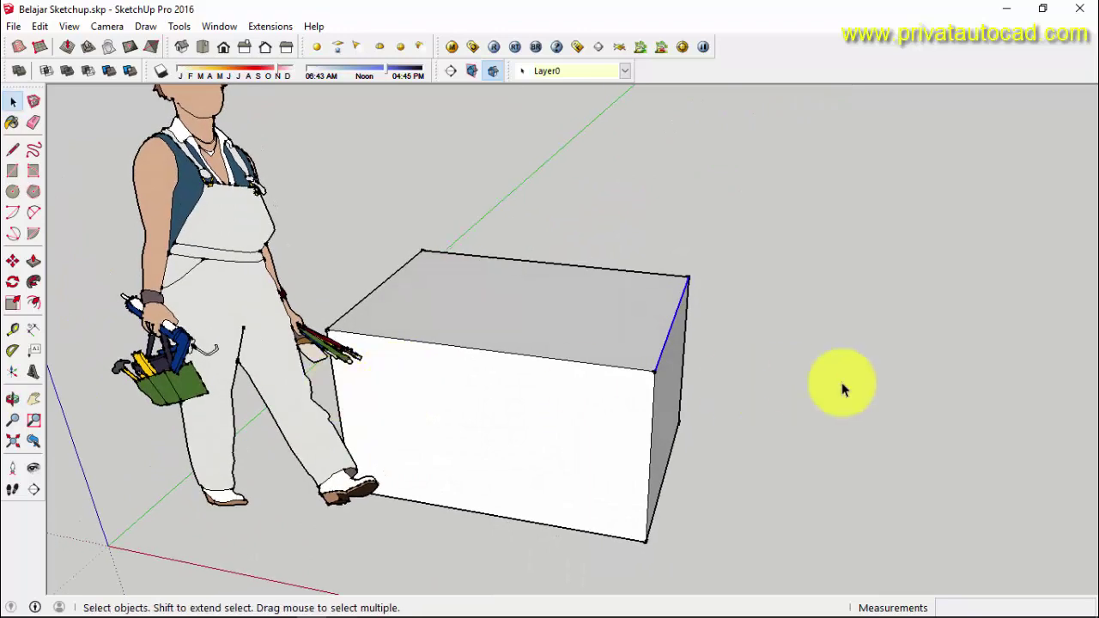
{"action": "middle_click_drag", "start_coordinate": [799, 405], "coordinate": [596, 412]}
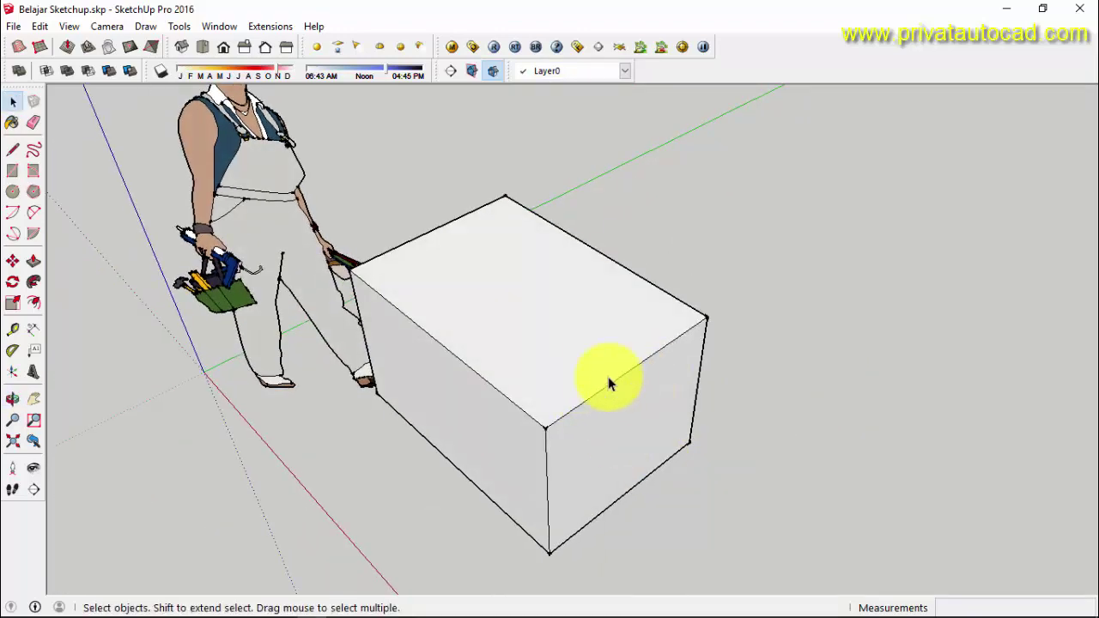
{"action": "left_click", "coordinate": [536, 318]}
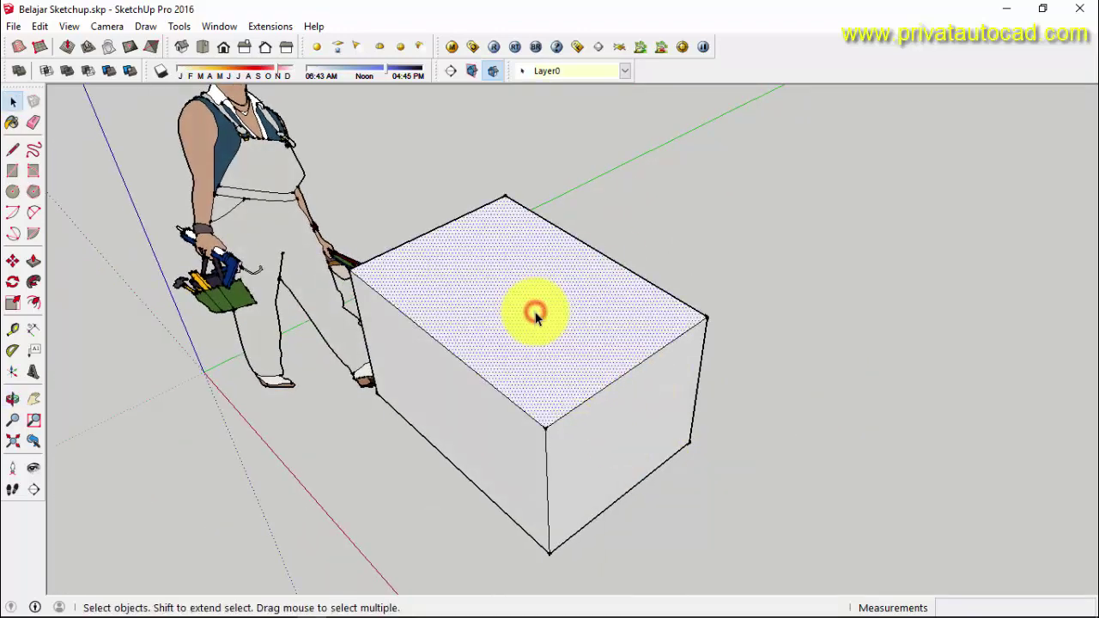
{"action": "scroll", "coordinate": [627, 320], "scroll_direction": "up", "scroll_amount": 2}
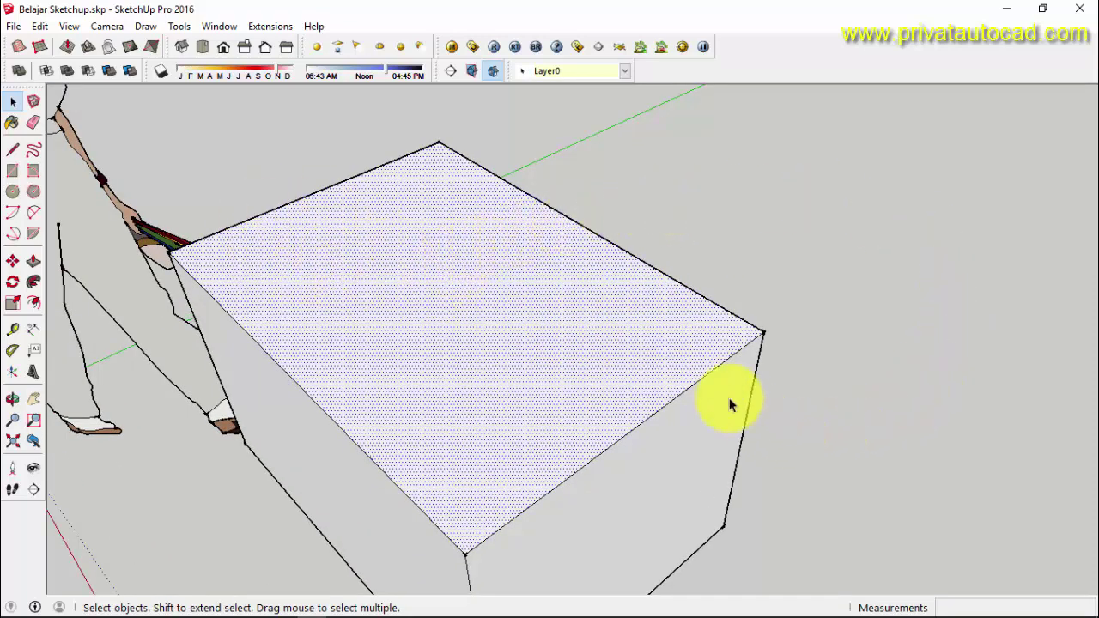
{"action": "left_click", "coordinate": [726, 359]}
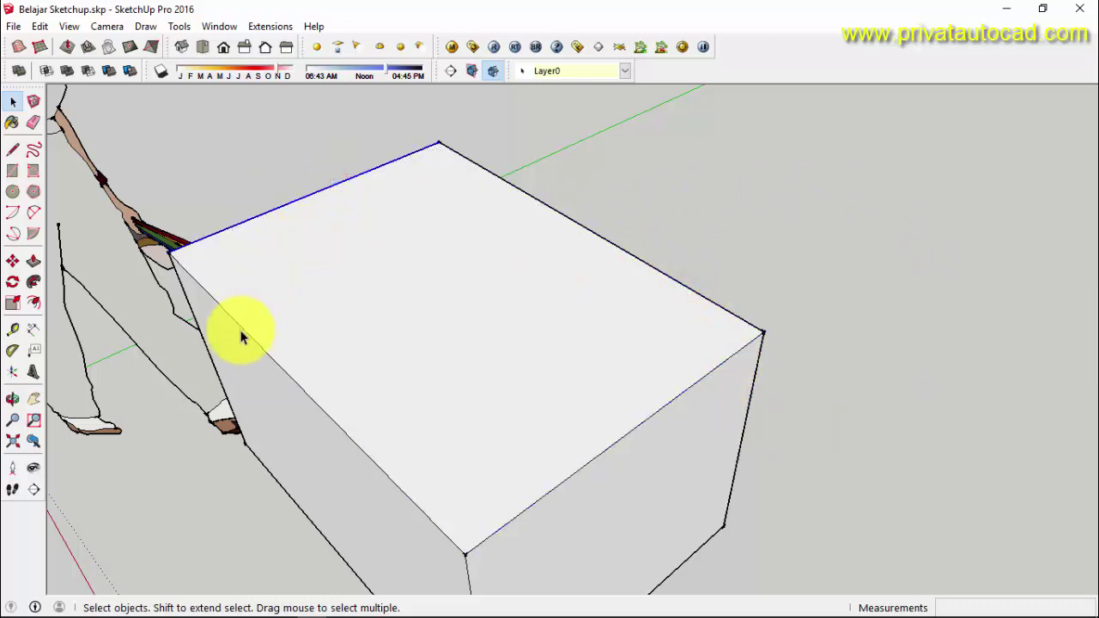
{"action": "left_click", "coordinate": [436, 329]}
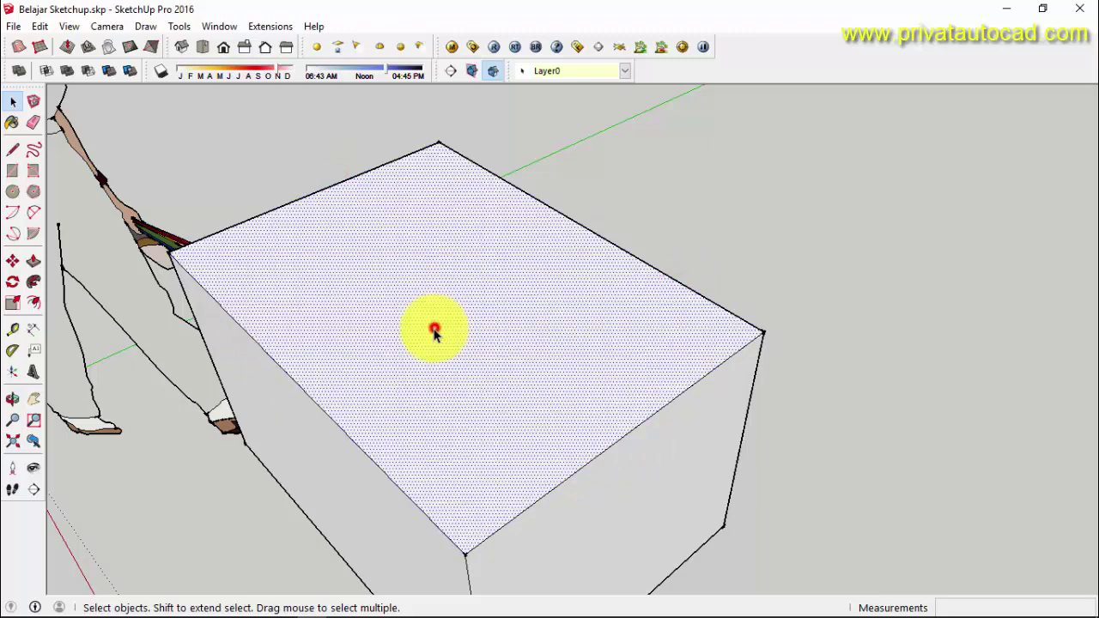
{"action": "left_click", "coordinate": [677, 515]}
{"action": "scroll", "coordinate": [689, 306], "scroll_direction": "down", "scroll_amount": 3}
{"action": "mouse_move", "coordinate": [694, 300]}
{"action": "middle_mouse_down"}
{"action": "mouse_move", "coordinate": [418, 430]}
{"action": "mouse_move", "coordinate": [566, 367]}
{"action": "middle_mouse_up"}
{"action": "middle_click_drag", "start_coordinate": [667, 341], "coordinate": [507, 417]}
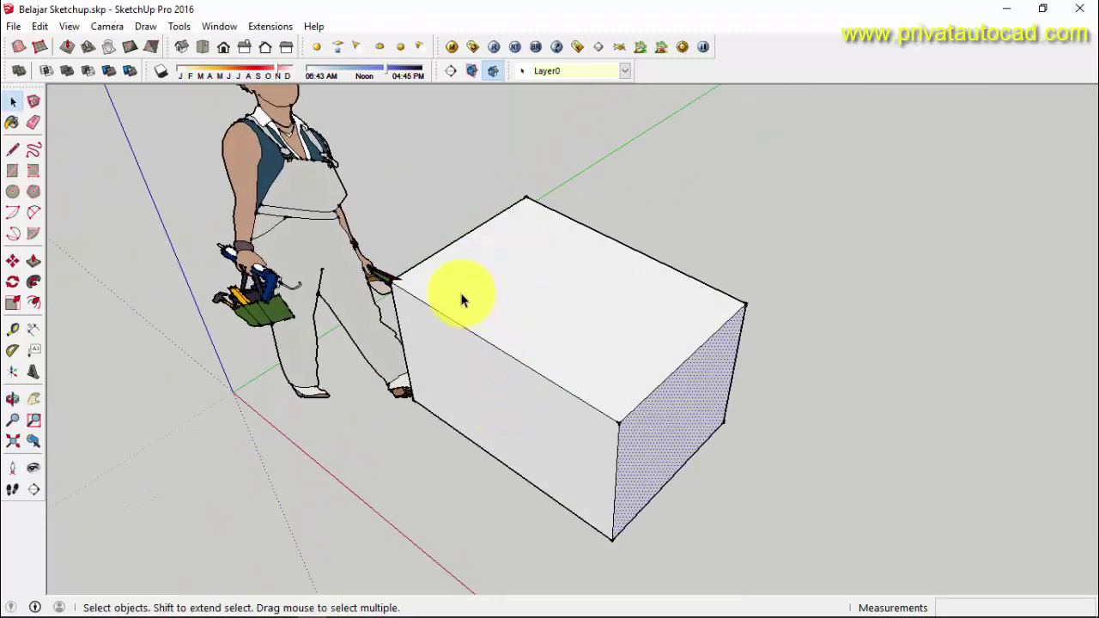
{"action": "scroll", "coordinate": [461, 299], "scroll_direction": "down", "scroll_amount": 1}
{"action": "scroll", "coordinate": [567, 315], "scroll_direction": "down", "scroll_amount": 1}
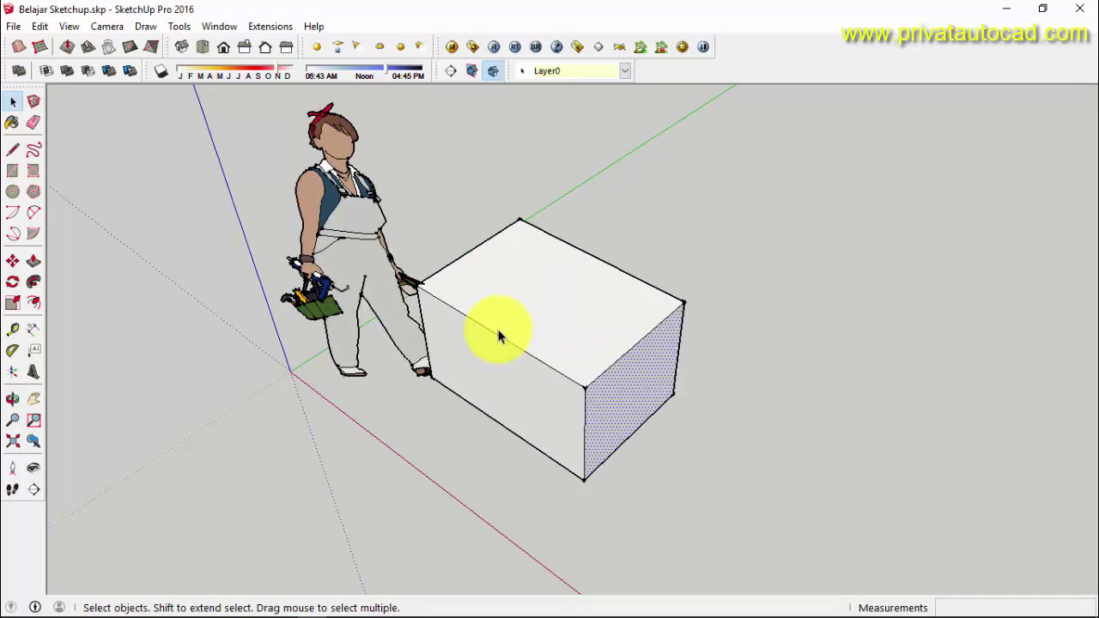
{"action": "middle_click_drag", "start_coordinate": [498, 335], "coordinate": [455, 297]}
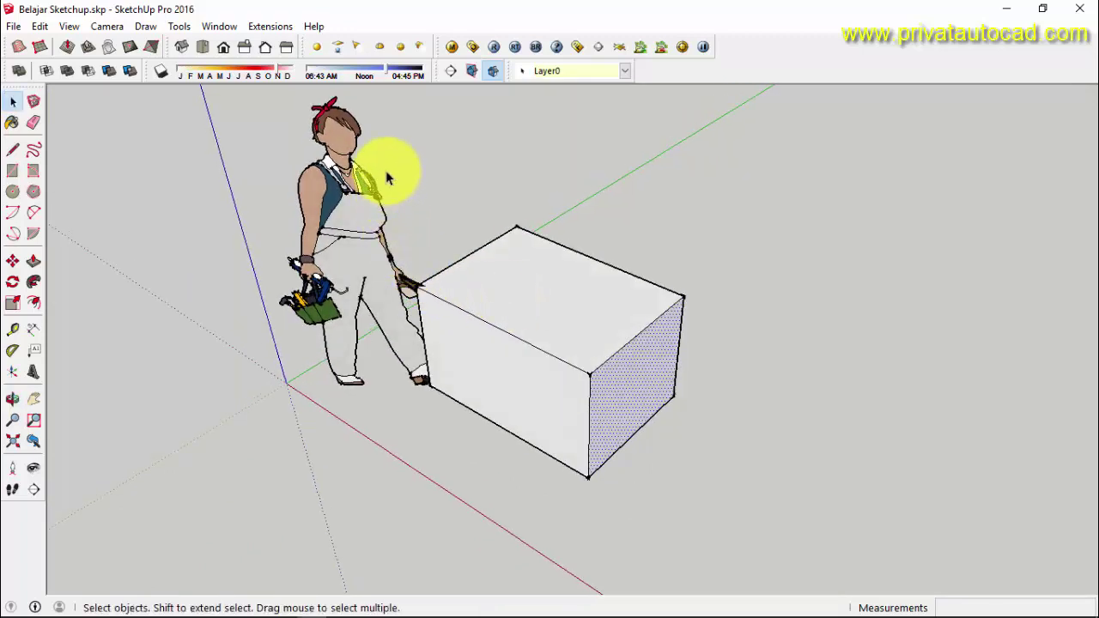
{"action": "left_click_drag", "start_coordinate": [386, 174], "coordinate": [455, 356]}
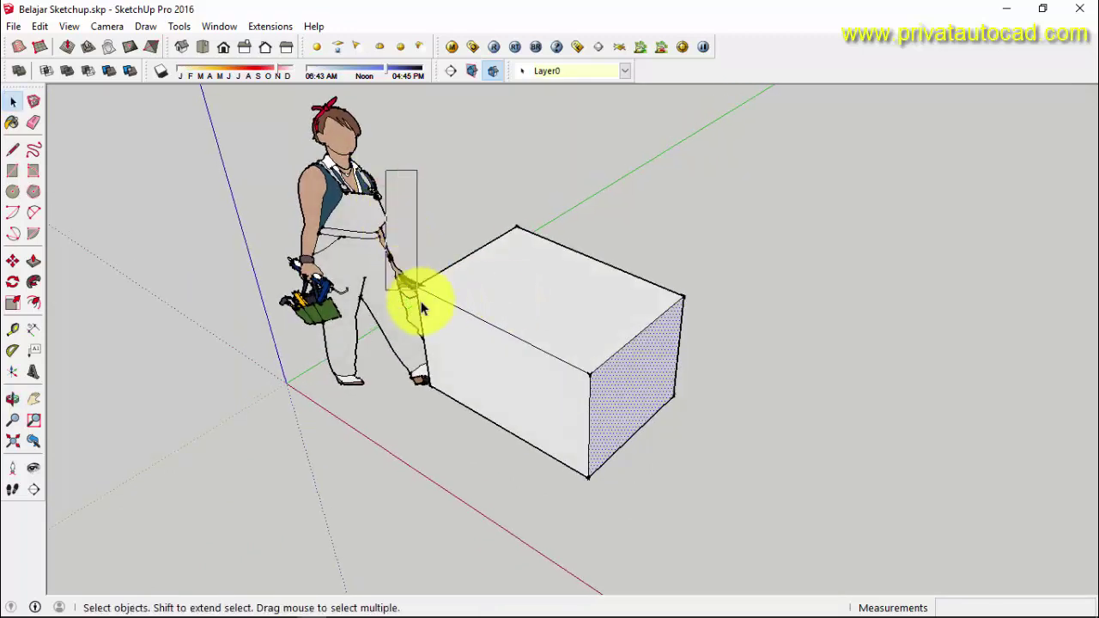
{"action": "mouse_move", "coordinate": [509, 416]}
{"action": "left_mouse_down"}
{"action": "mouse_move", "coordinate": [675, 498]}
{"action": "mouse_move", "coordinate": [710, 497]}
{"action": "left_mouse_up"}
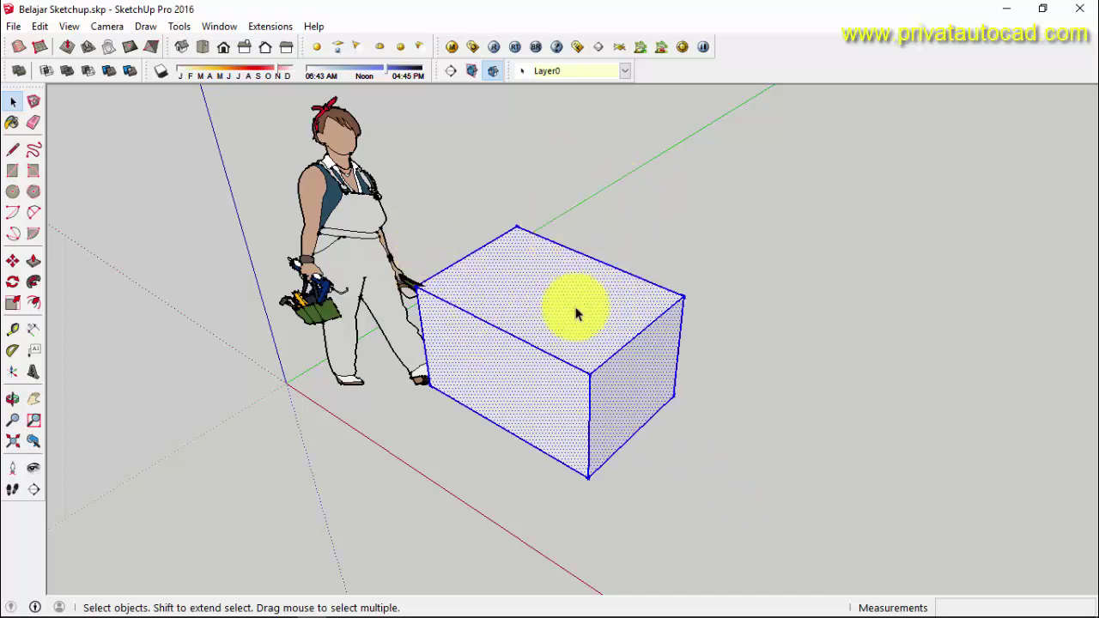
{"action": "scroll", "coordinate": [559, 304], "scroll_direction": "up", "scroll_amount": 1}
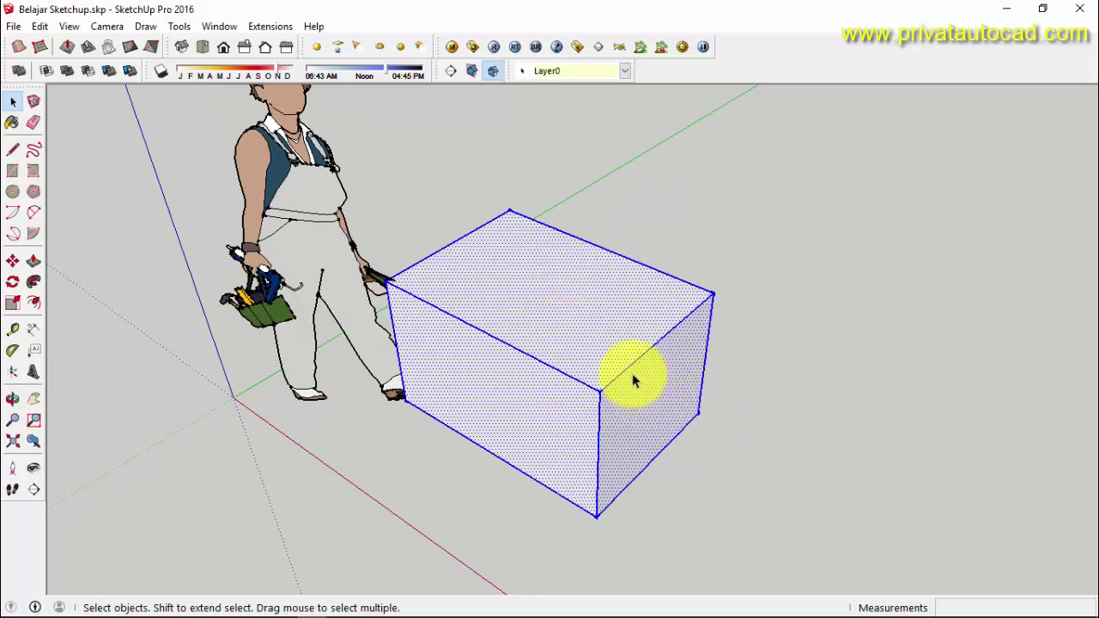
{"action": "left_click", "coordinate": [419, 298]}
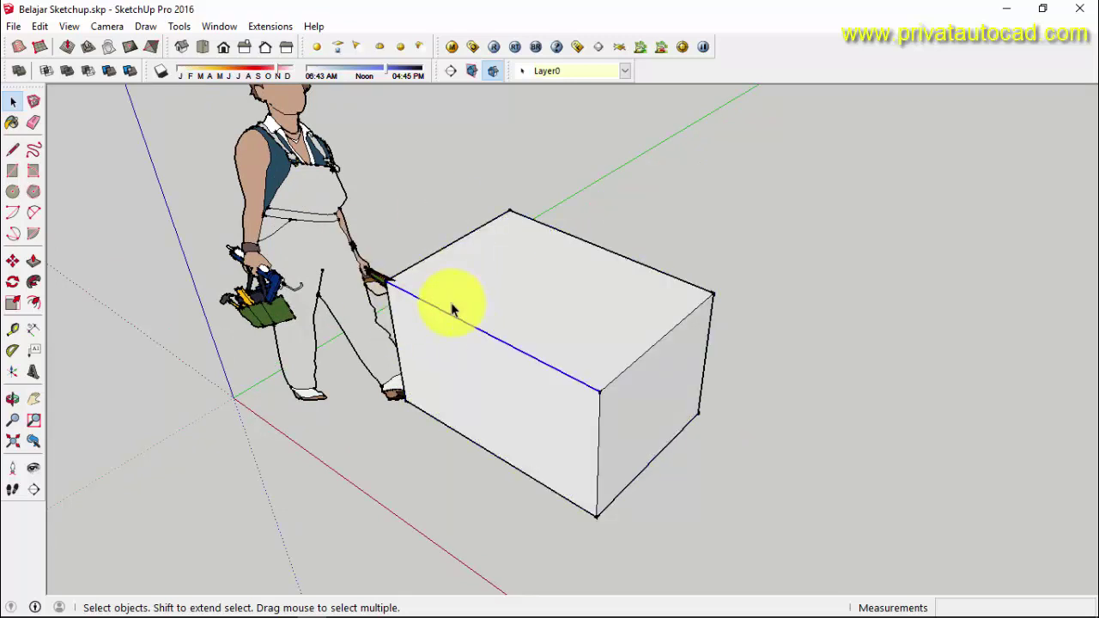
{"action": "left_click", "coordinate": [433, 255]}
{"action": "mouse_move", "coordinate": [337, 139]}
{"action": "left_mouse_down"}
{"action": "mouse_move", "coordinate": [672, 512]}
{"action": "mouse_move", "coordinate": [871, 528]}
{"action": "left_mouse_up"}
{"action": "left_click", "coordinate": [843, 381]}
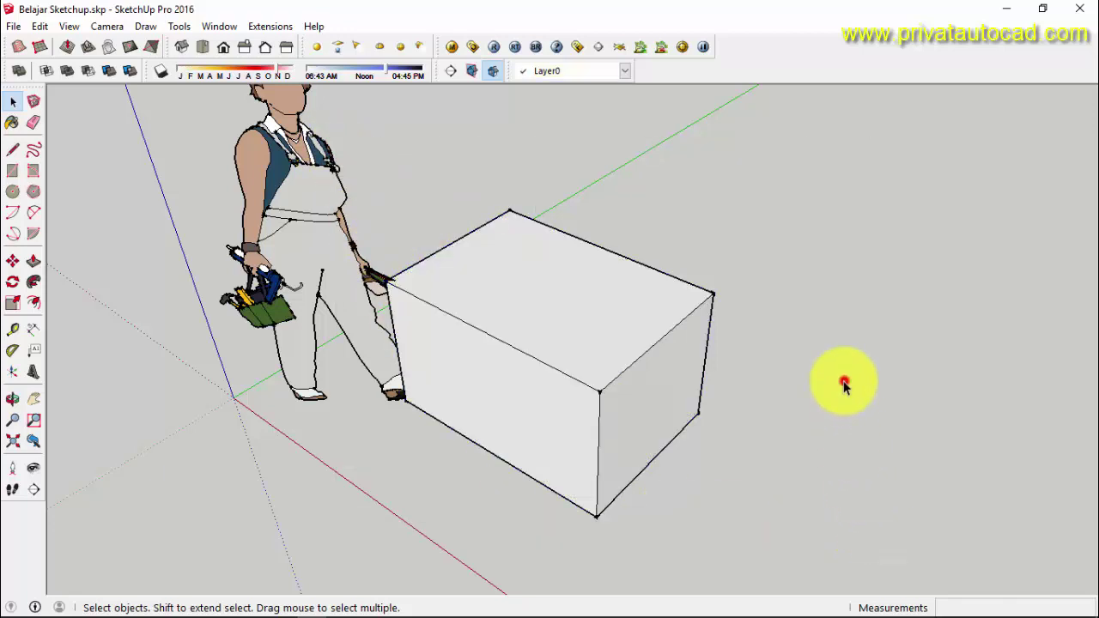
{"action": "scroll", "coordinate": [471, 228], "scroll_direction": "down", "scroll_amount": 1}
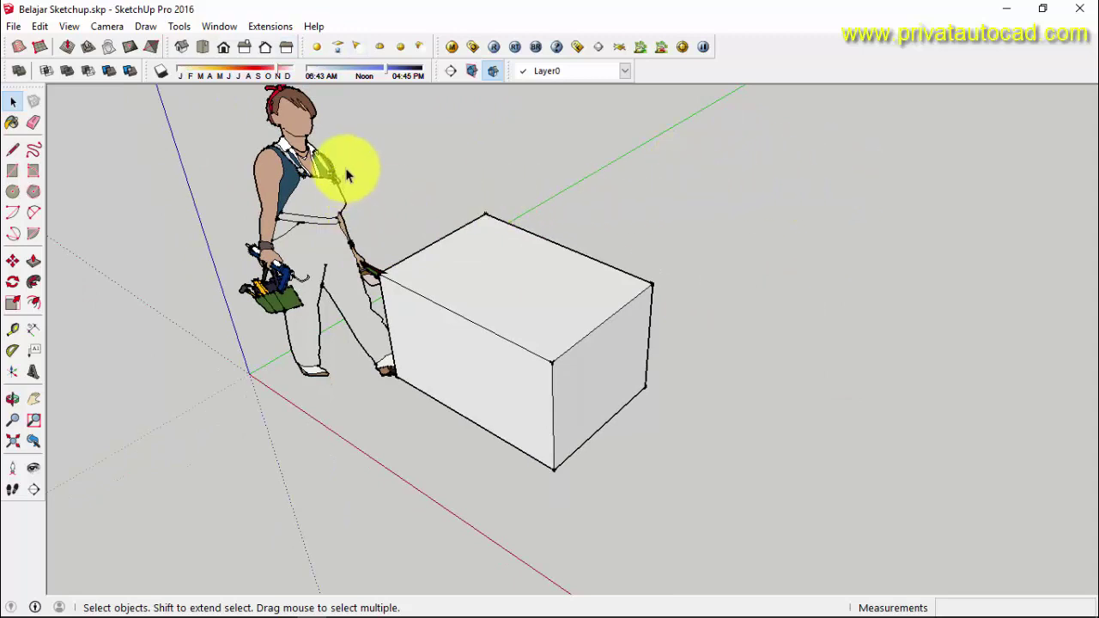
{"action": "left_click_drag", "start_coordinate": [765, 166], "coordinate": [685, 460]}
{"action": "left_click_drag", "start_coordinate": [928, 170], "coordinate": [670, 443]}
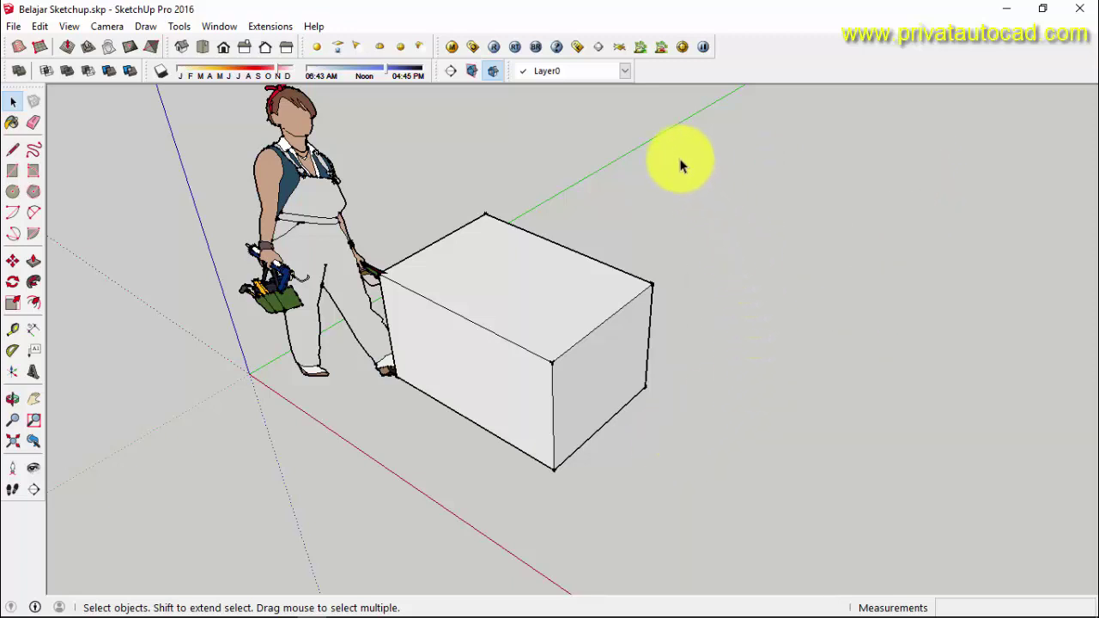
{"action": "mouse_move", "coordinate": [680, 157]}
{"action": "left_mouse_down"}
{"action": "mouse_move", "coordinate": [1006, 468]}
{"action": "mouse_move", "coordinate": [1043, 461]}
{"action": "mouse_move", "coordinate": [1080, 479]}
{"action": "left_mouse_up"}
{"action": "left_click_drag", "start_coordinate": [923, 172], "coordinate": [793, 404]}
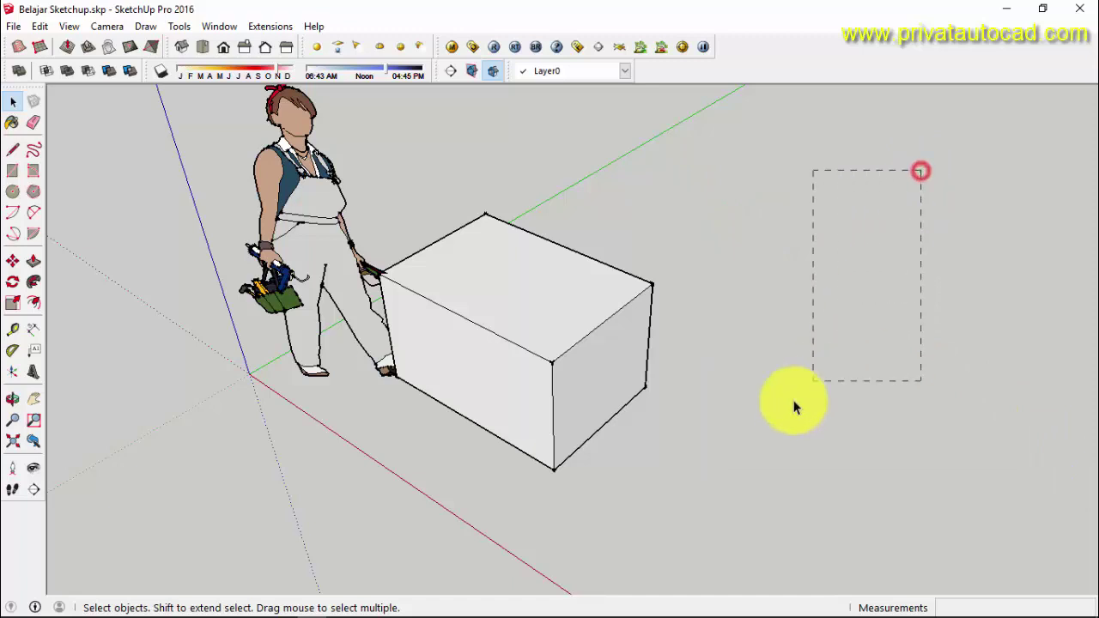
{"action": "left_click_drag", "start_coordinate": [652, 154], "coordinate": [1067, 503]}
{"action": "scroll", "coordinate": [725, 448], "scroll_direction": "up", "scroll_amount": 2}
{"action": "scroll", "coordinate": [748, 461], "scroll_direction": "up", "scroll_amount": 2}
{"action": "mouse_move", "coordinate": [748, 461]}
{"action": "middle_mouse_down"}
{"action": "mouse_move", "coordinate": [221, 307]}
{"action": "mouse_move", "coordinate": [662, 392]}
{"action": "mouse_move", "coordinate": [601, 315]}
{"action": "mouse_move", "coordinate": [458, 308]}
{"action": "middle_mouse_up"}
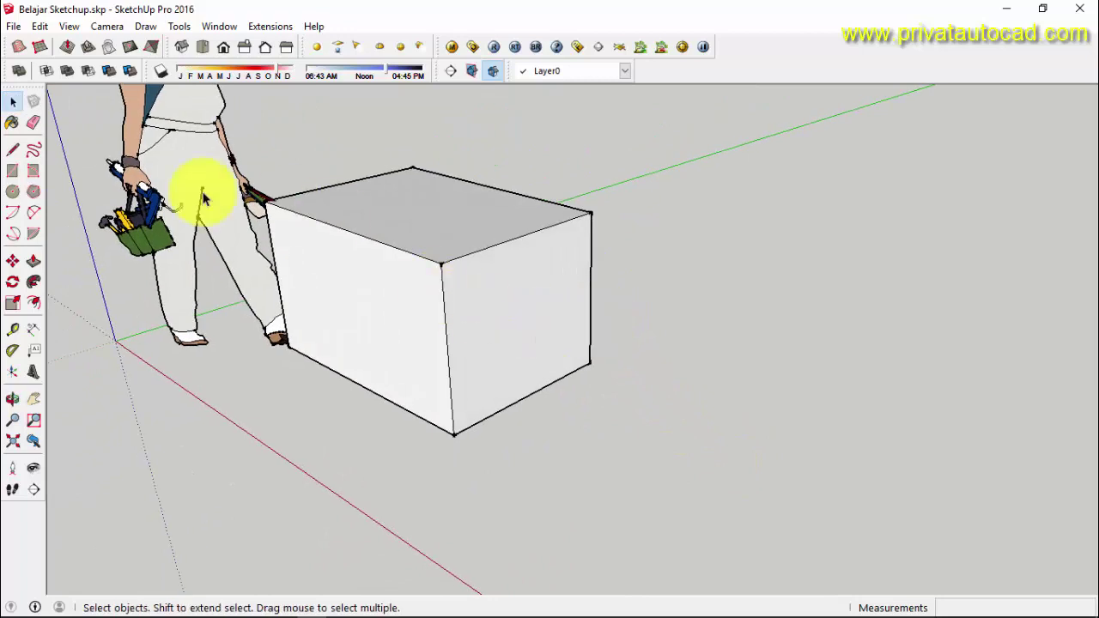
Step: Draw one straight line on the ground right of the box, then orbit to inspect it
{"action": "left_click", "coordinate": [13, 150]}
{"action": "left_click", "coordinate": [607, 513]}
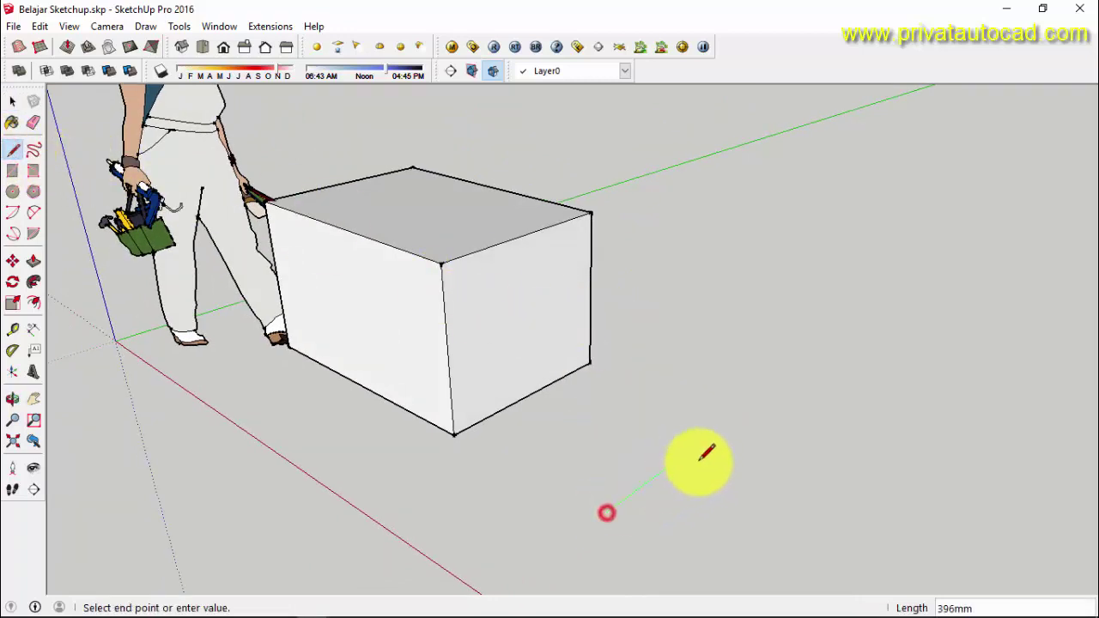
{"action": "left_click", "coordinate": [744, 418]}
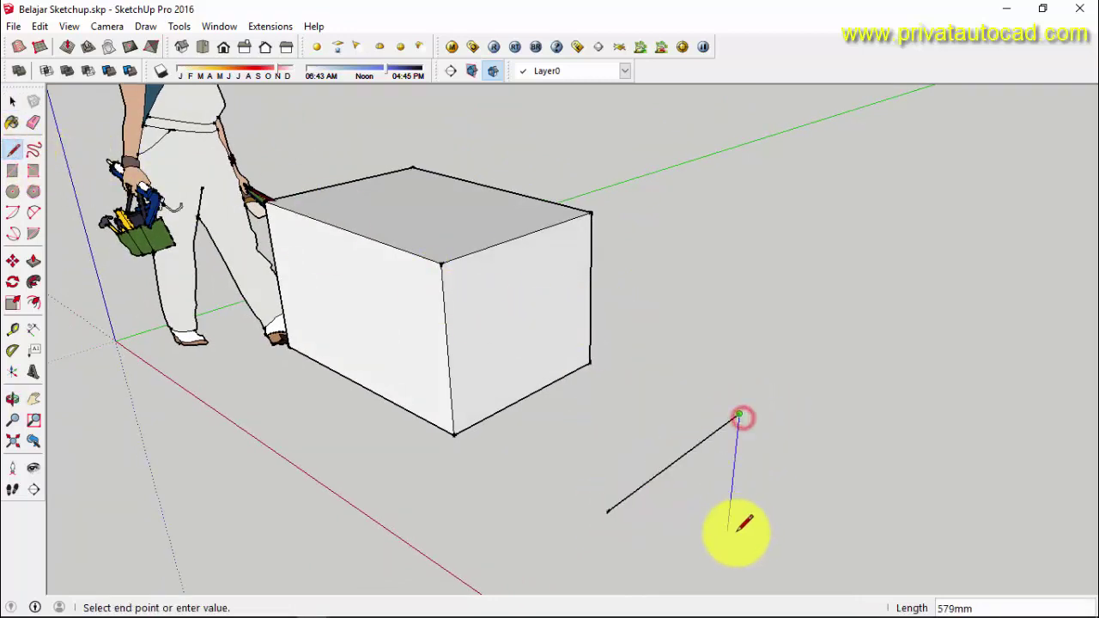
{"action": "scroll", "coordinate": [729, 515], "scroll_direction": "up", "scroll_amount": 1}
{"action": "key", "text": "space"}
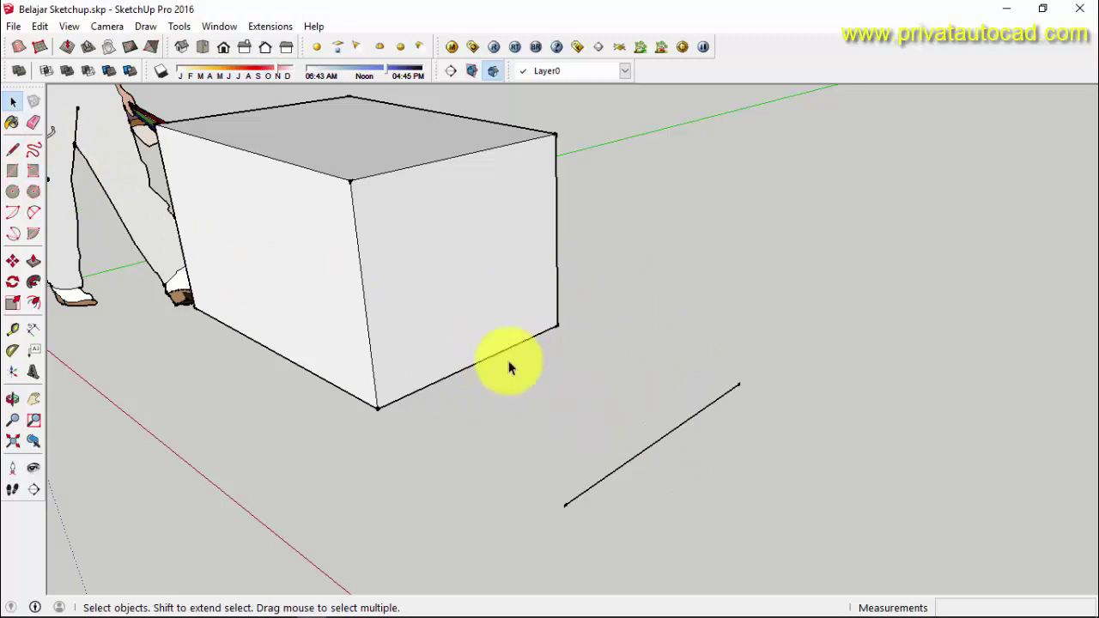
{"action": "scroll", "coordinate": [603, 345], "scroll_direction": "down", "scroll_amount": 1}
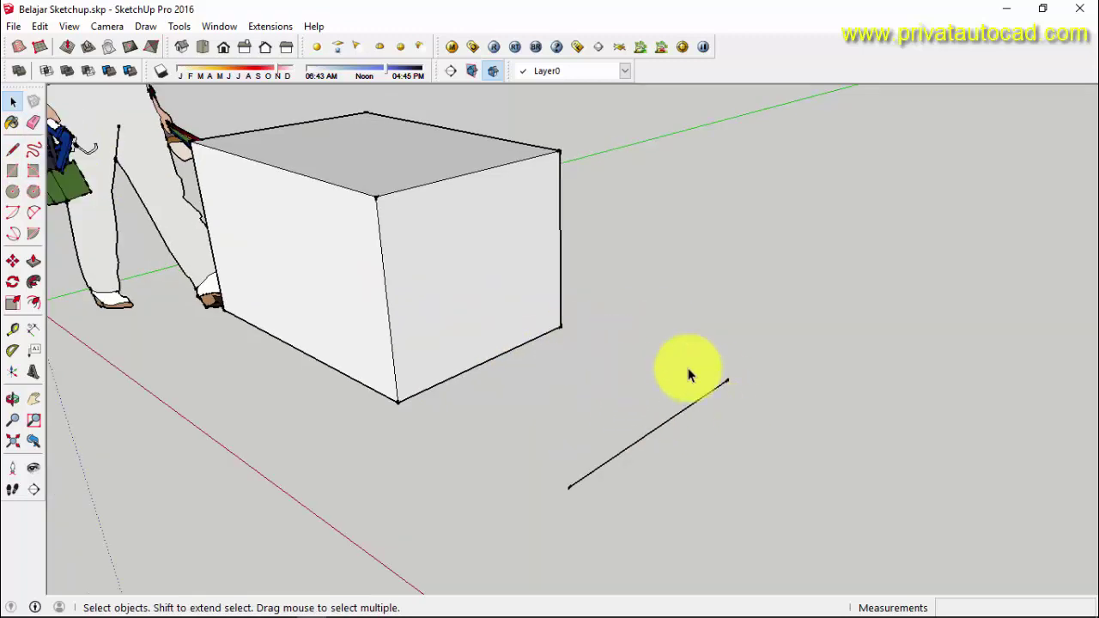
{"action": "middle_click_drag", "start_coordinate": [527, 331], "coordinate": [576, 398]}
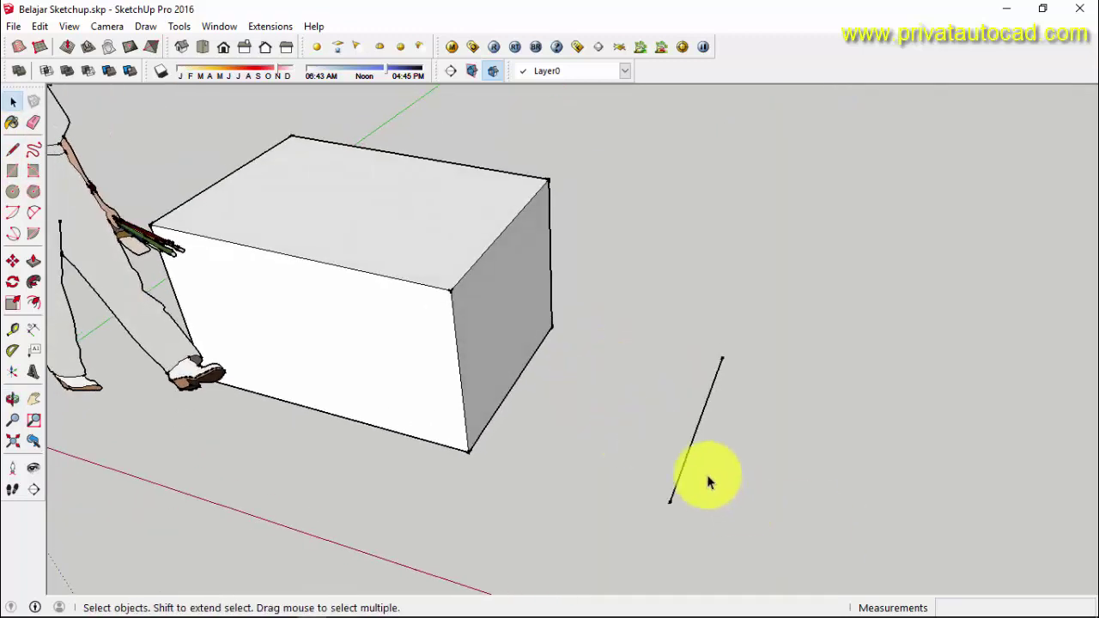
{"action": "mouse_move", "coordinate": [707, 479]}
{"action": "middle_mouse_down"}
{"action": "mouse_move", "coordinate": [736, 446]}
{"action": "mouse_move", "coordinate": [699, 427]}
{"action": "mouse_move", "coordinate": [701, 475]}
{"action": "middle_mouse_up"}
{"action": "scroll", "coordinate": [701, 475], "scroll_direction": "up", "scroll_amount": 1}
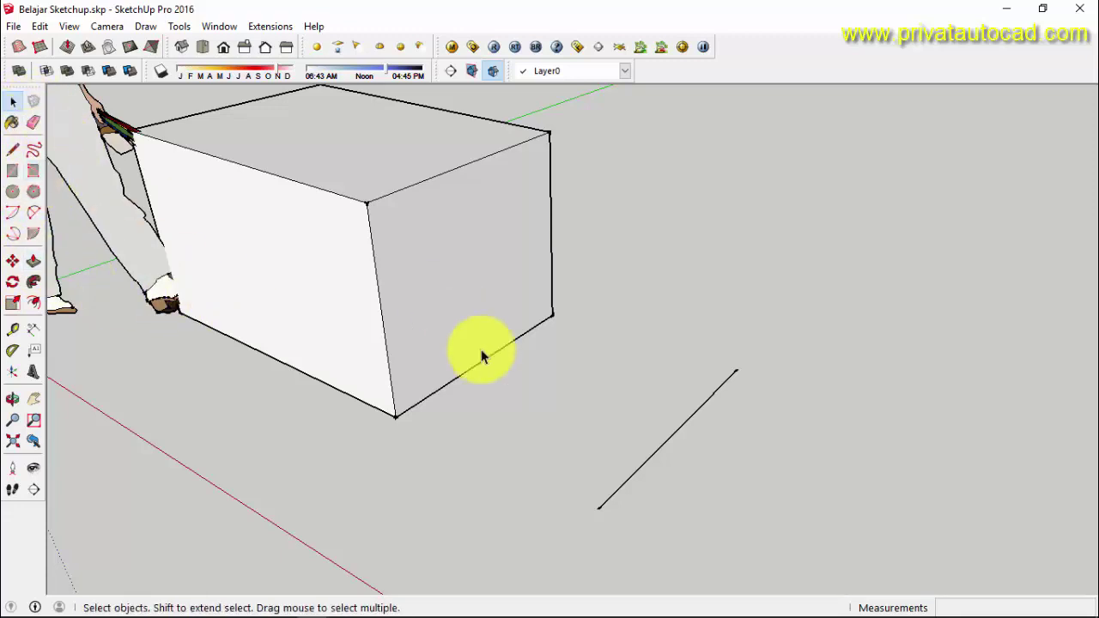
Step: Select the diagonal ground line with window selections, then deselect it
{"action": "middle_click_drag", "start_coordinate": [480, 355], "coordinate": [708, 527]}
{"action": "key", "text": "space"}
{"action": "scroll", "coordinate": [713, 526], "scroll_direction": "up", "scroll_amount": 2}
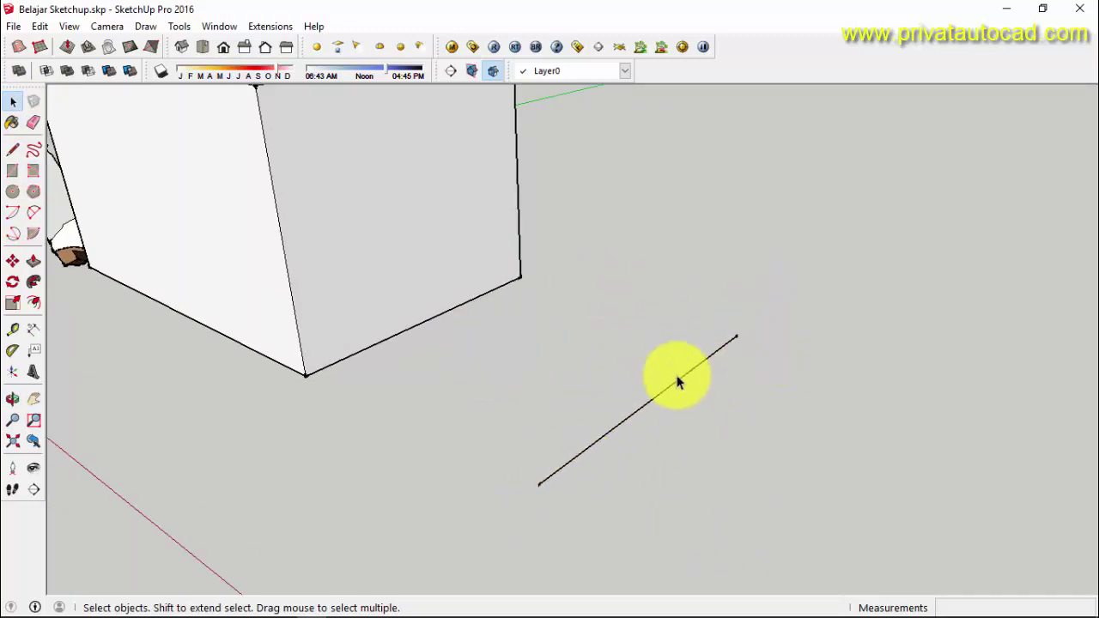
{"action": "middle_click_drag", "start_coordinate": [613, 418], "coordinate": [631, 421]}
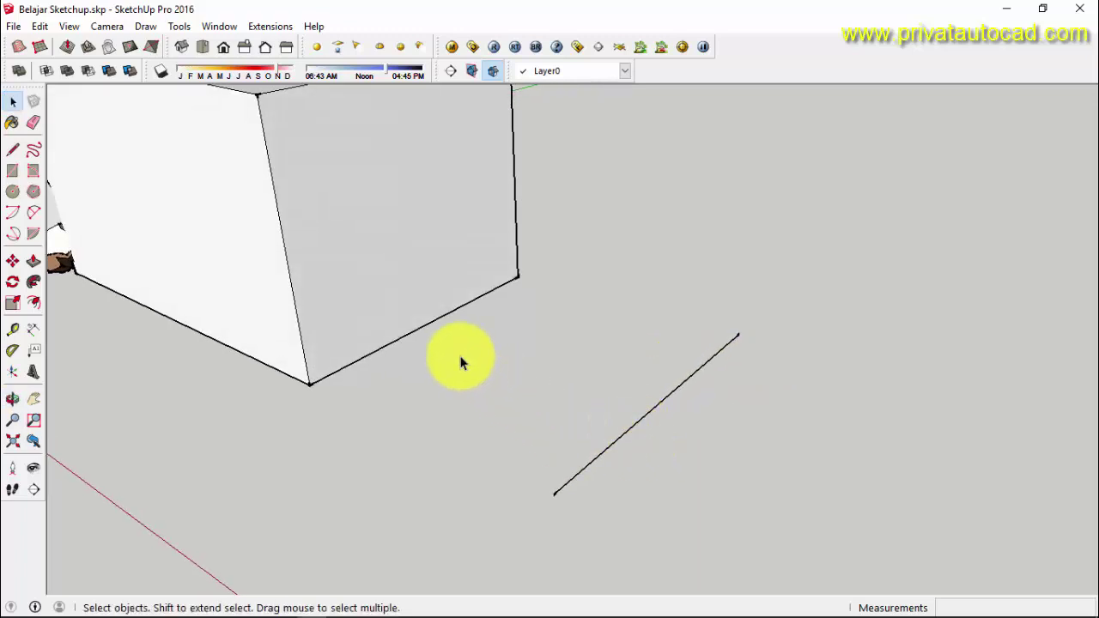
{"action": "left_click_drag", "start_coordinate": [451, 339], "coordinate": [731, 558]}
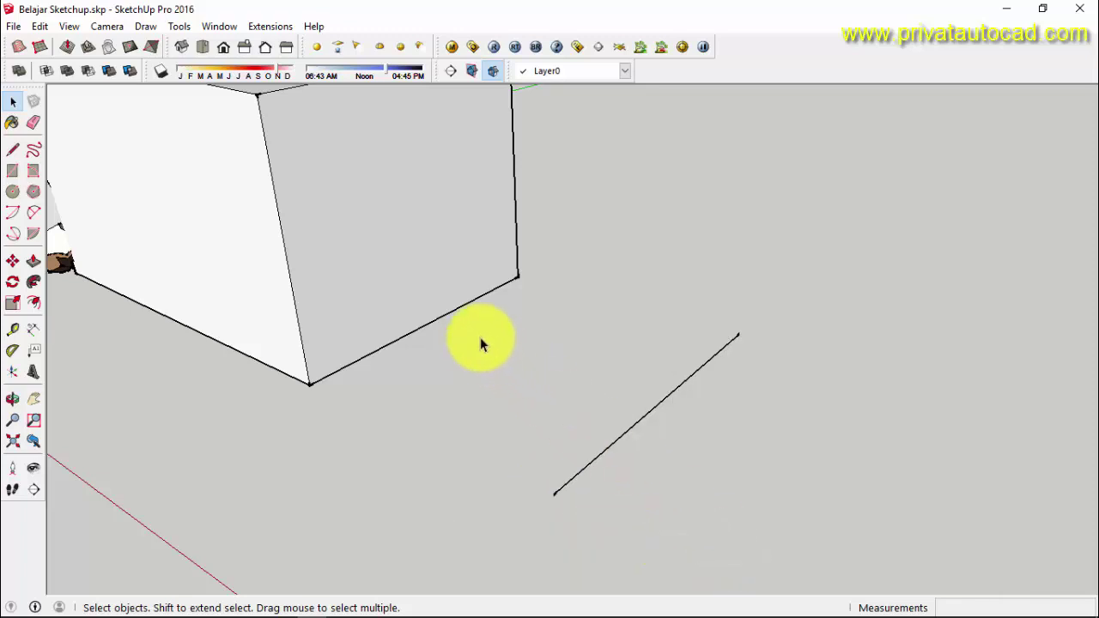
{"action": "left_click_drag", "start_coordinate": [473, 307], "coordinate": [802, 539]}
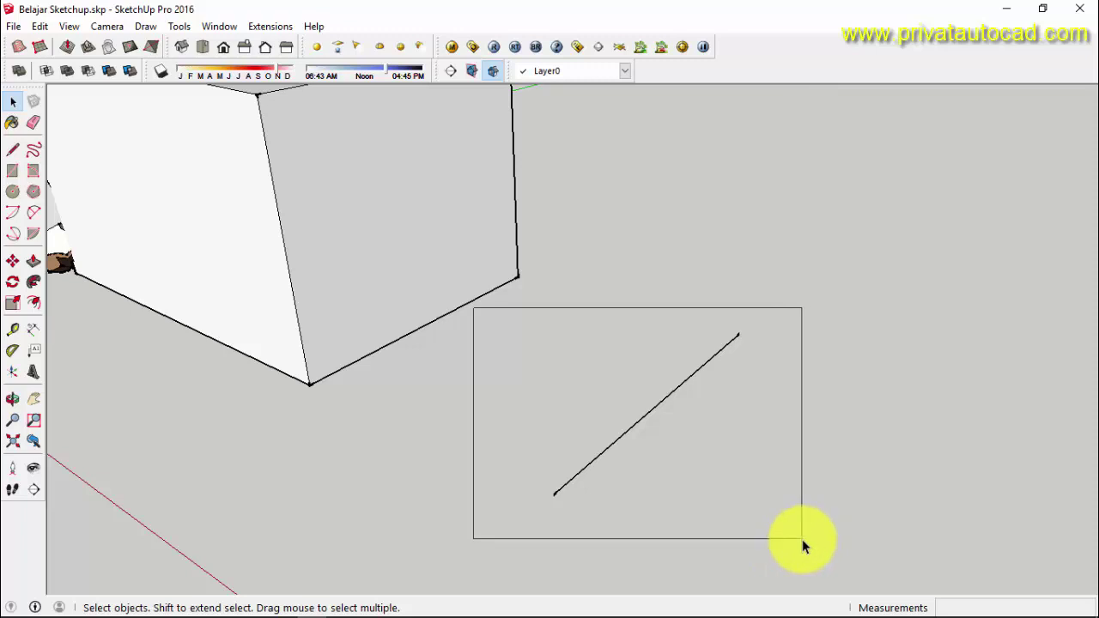
{"action": "left_click_drag", "start_coordinate": [802, 539], "coordinate": [802, 539]}
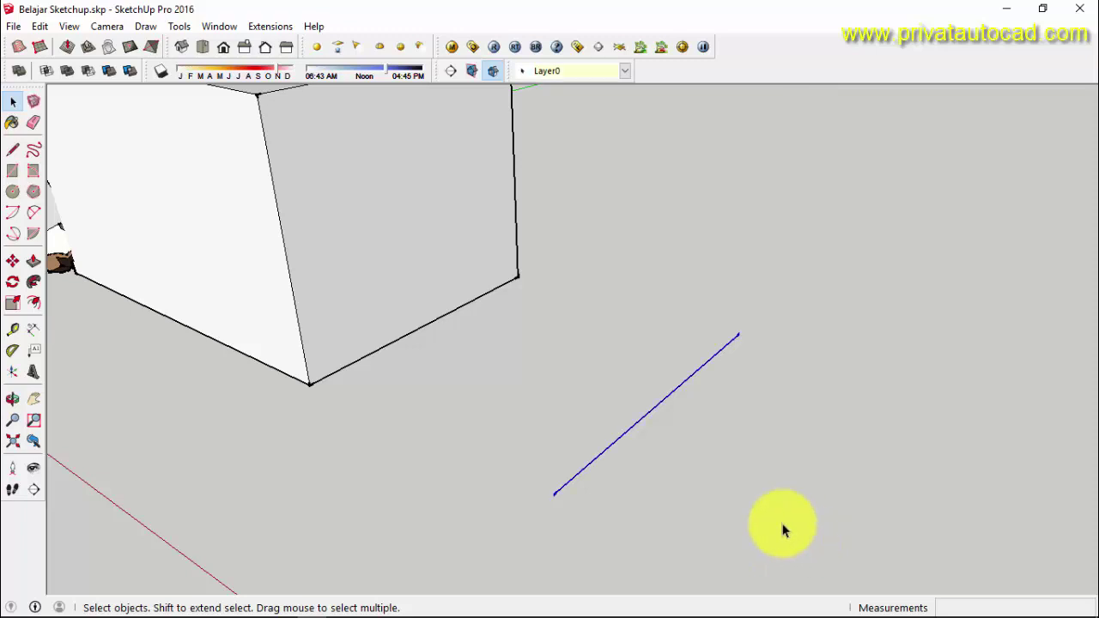
{"action": "left_click_drag", "start_coordinate": [501, 289], "coordinate": [888, 535]}
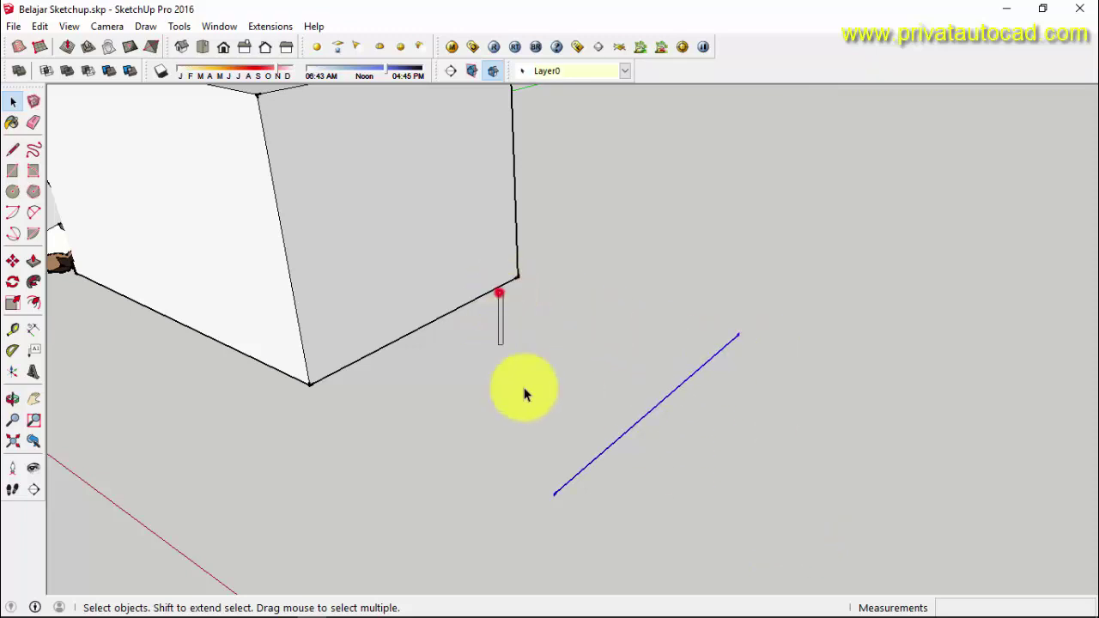
{"action": "left_click", "coordinate": [818, 488]}
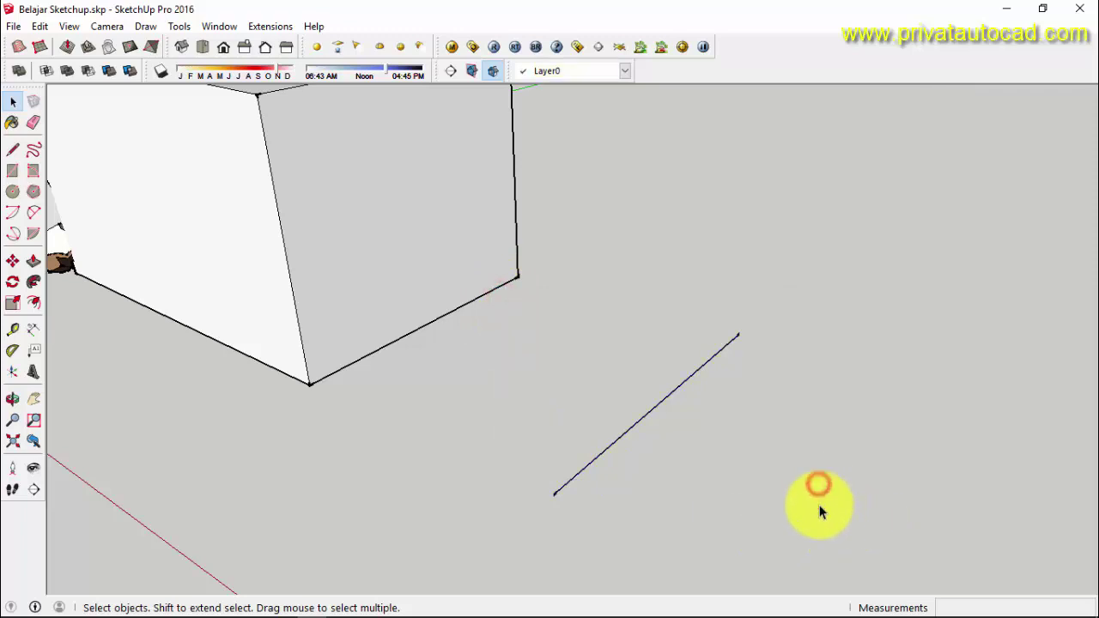
Step: Select the diagonal line with crossing selections, clearing the selection between attempts
{"action": "left_click_drag", "start_coordinate": [462, 359], "coordinate": [706, 564]}
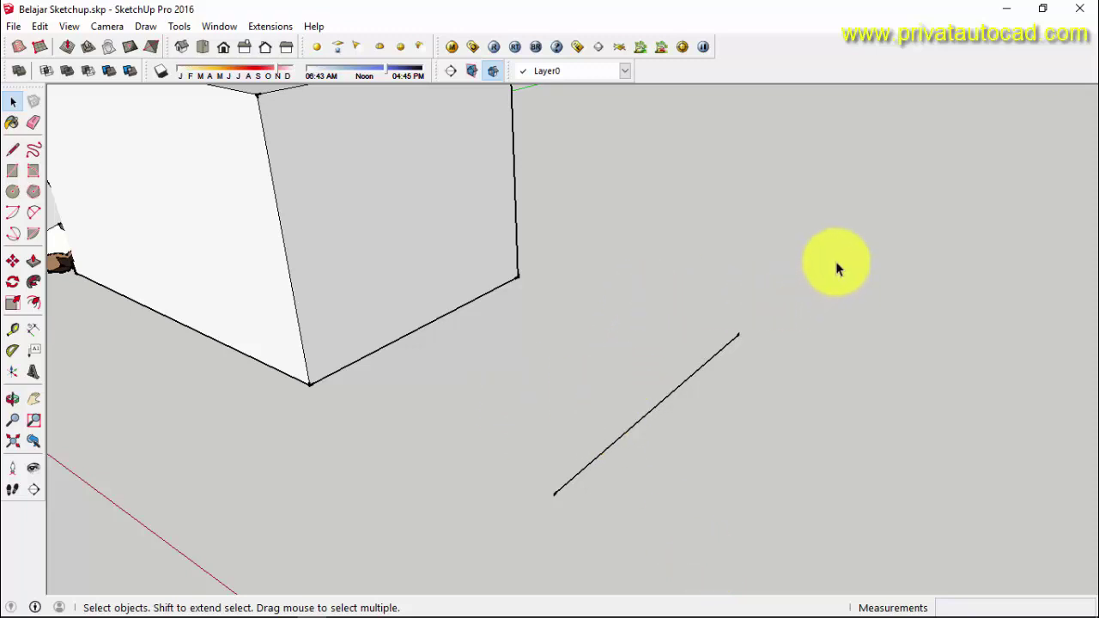
{"action": "left_click_drag", "start_coordinate": [857, 241], "coordinate": [764, 395]}
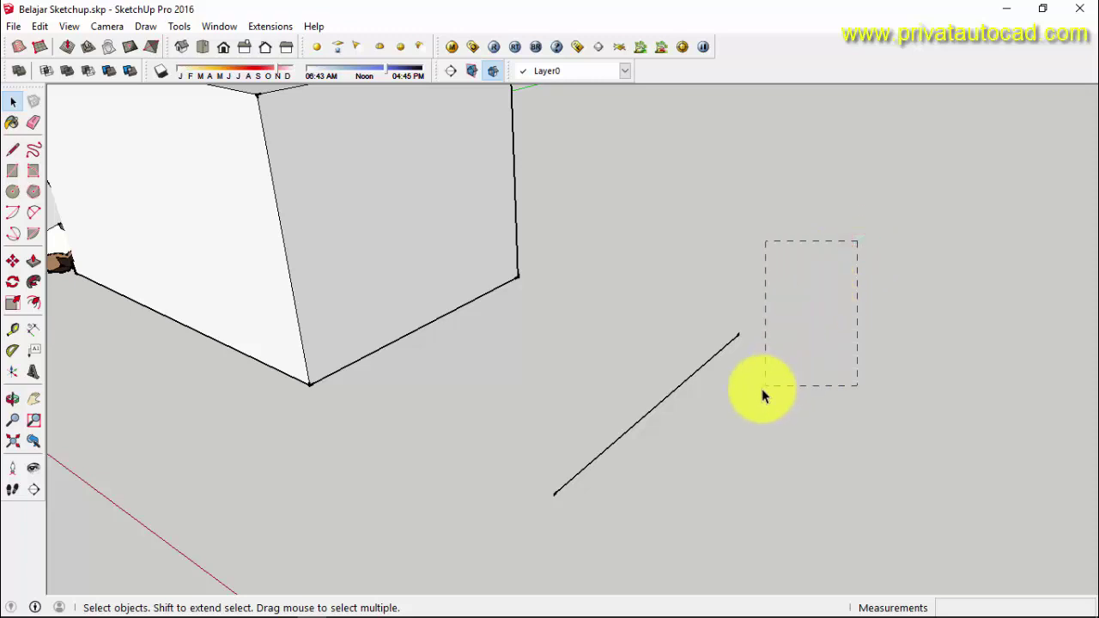
{"action": "left_click_drag", "start_coordinate": [702, 420], "coordinate": [677, 447]}
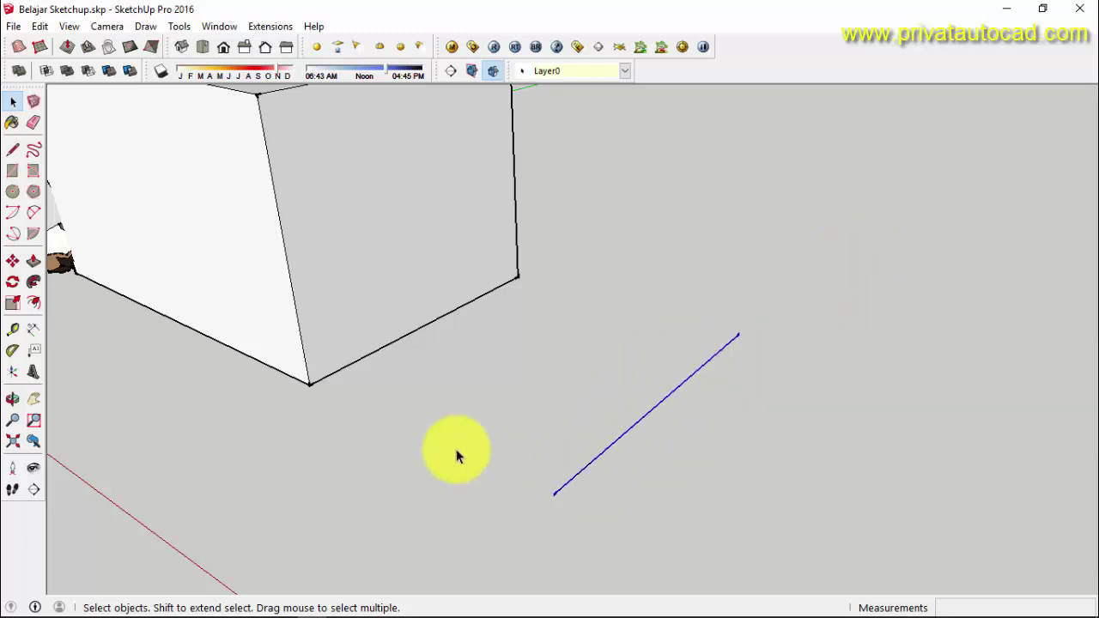
{"action": "left_click", "coordinate": [847, 381]}
{"action": "left_click_drag", "start_coordinate": [854, 268], "coordinate": [725, 371]}
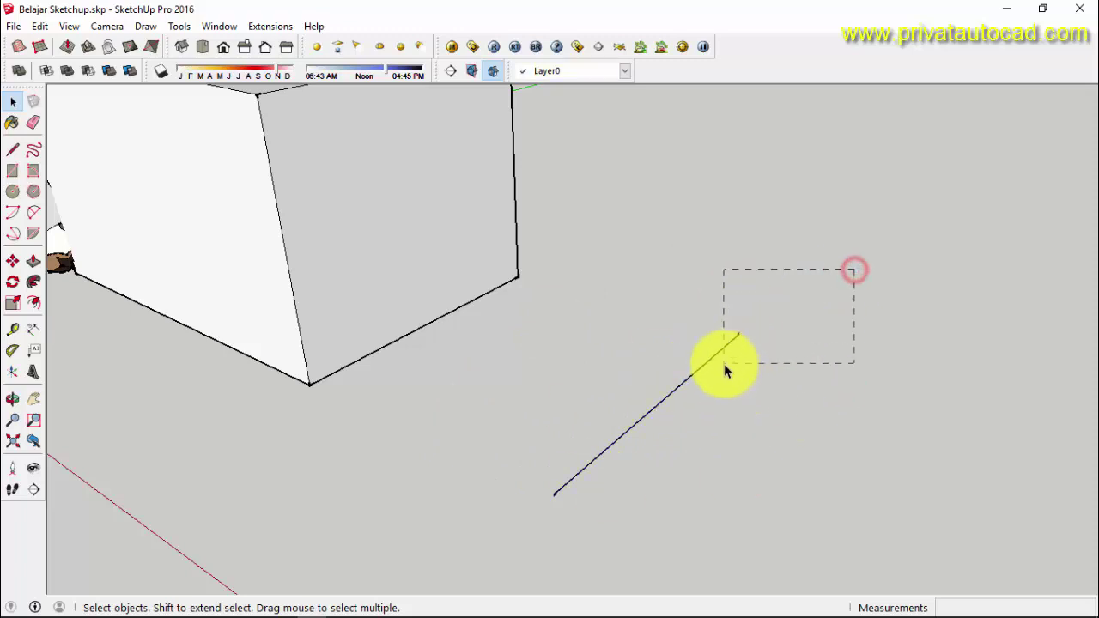
{"action": "left_click_drag", "start_coordinate": [878, 262], "coordinate": [739, 422]}
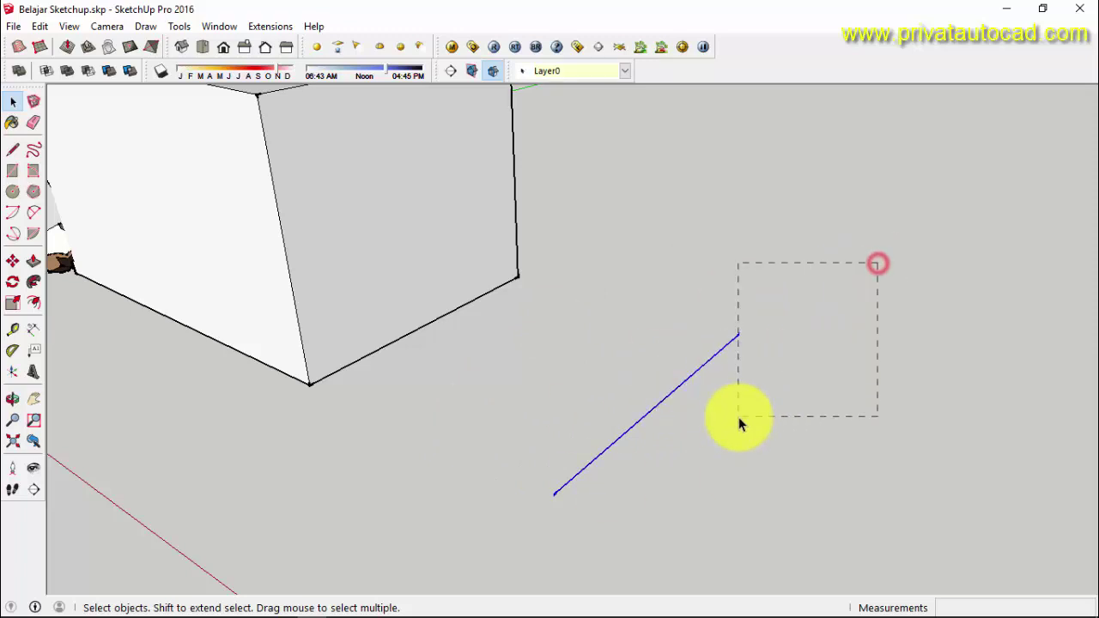
{"action": "left_click", "coordinate": [793, 240]}
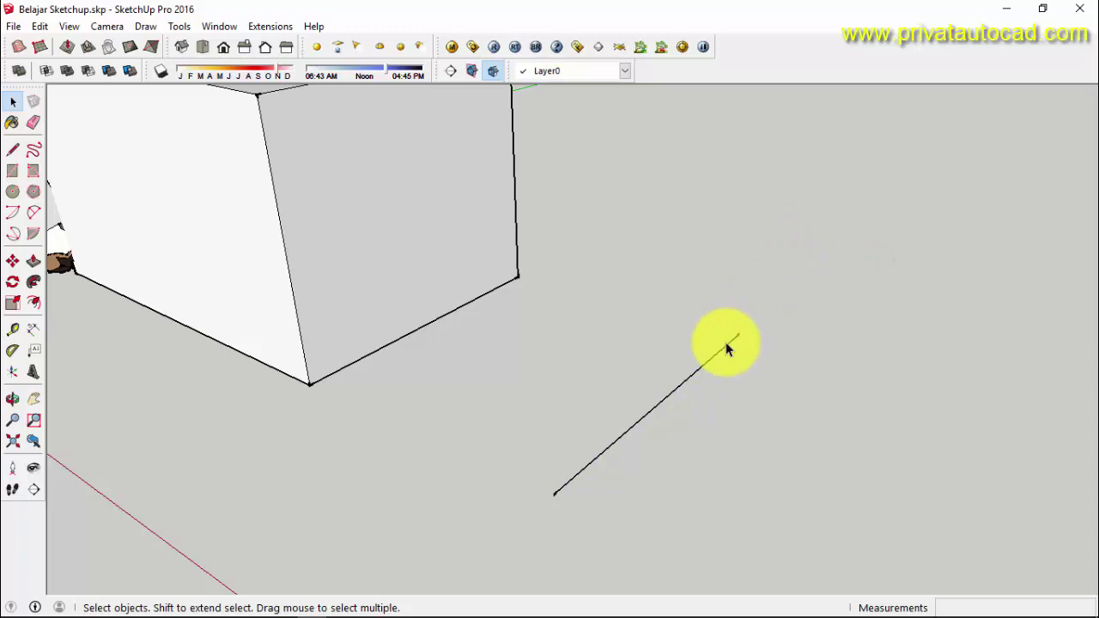
Step: Orbit and zoom to bring the box top and scale figure back into view
{"action": "middle_click_drag", "start_coordinate": [743, 404], "coordinate": [748, 378]}
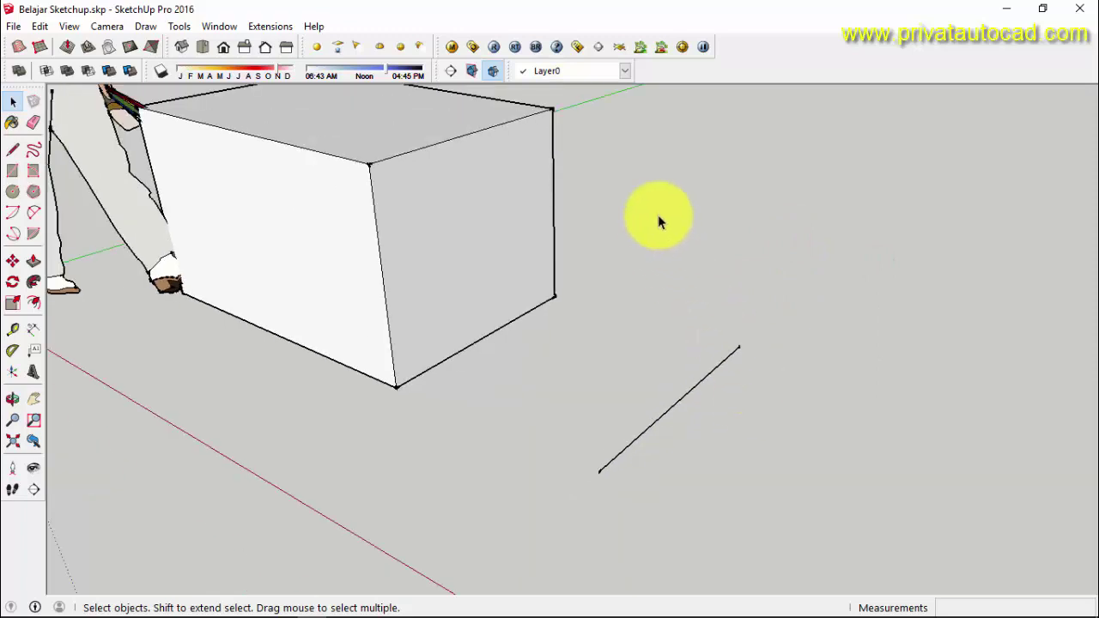
{"action": "middle_click_drag", "start_coordinate": [658, 215], "coordinate": [761, 373]}
{"action": "middle_click_drag", "start_coordinate": [743, 422], "coordinate": [755, 447]}
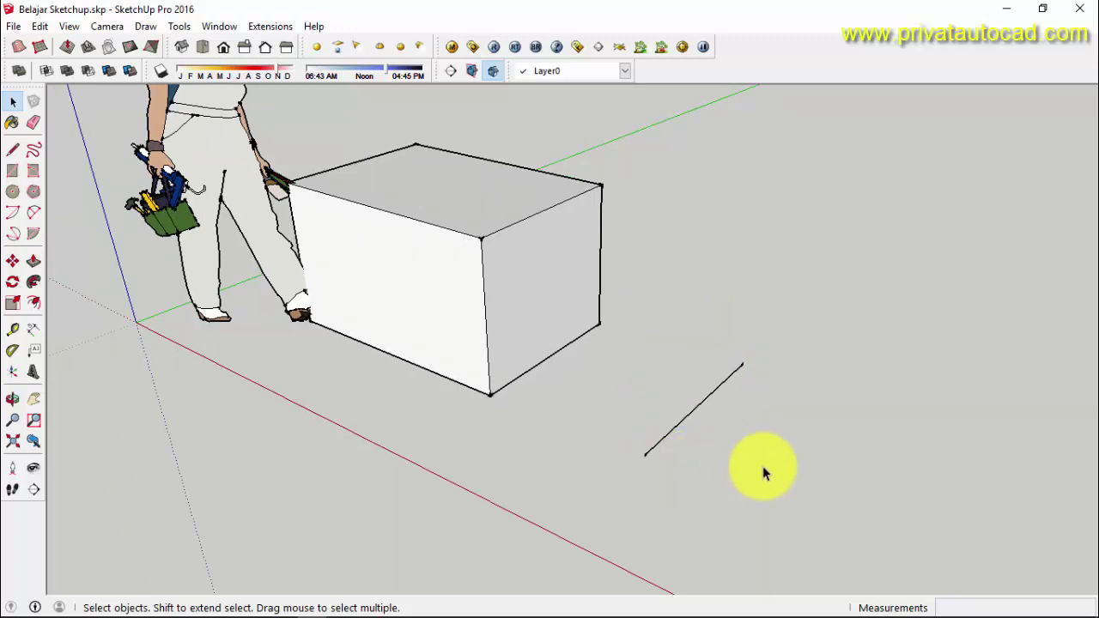
{"action": "scroll", "coordinate": [764, 470], "scroll_direction": "up", "scroll_amount": 2}
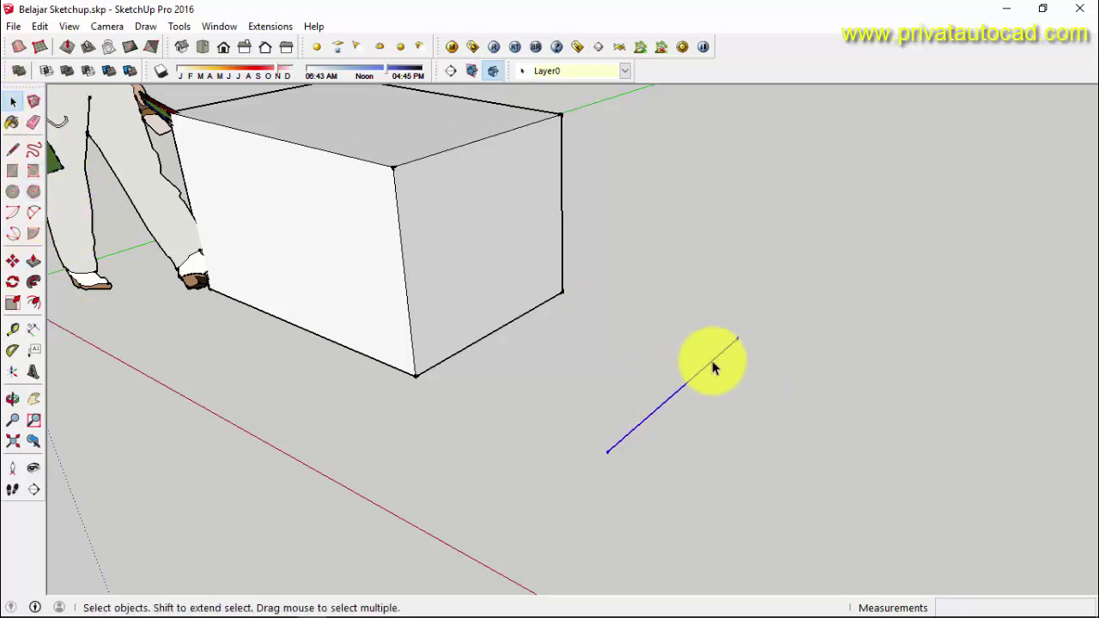
{"action": "right_click", "coordinate": [729, 344]}
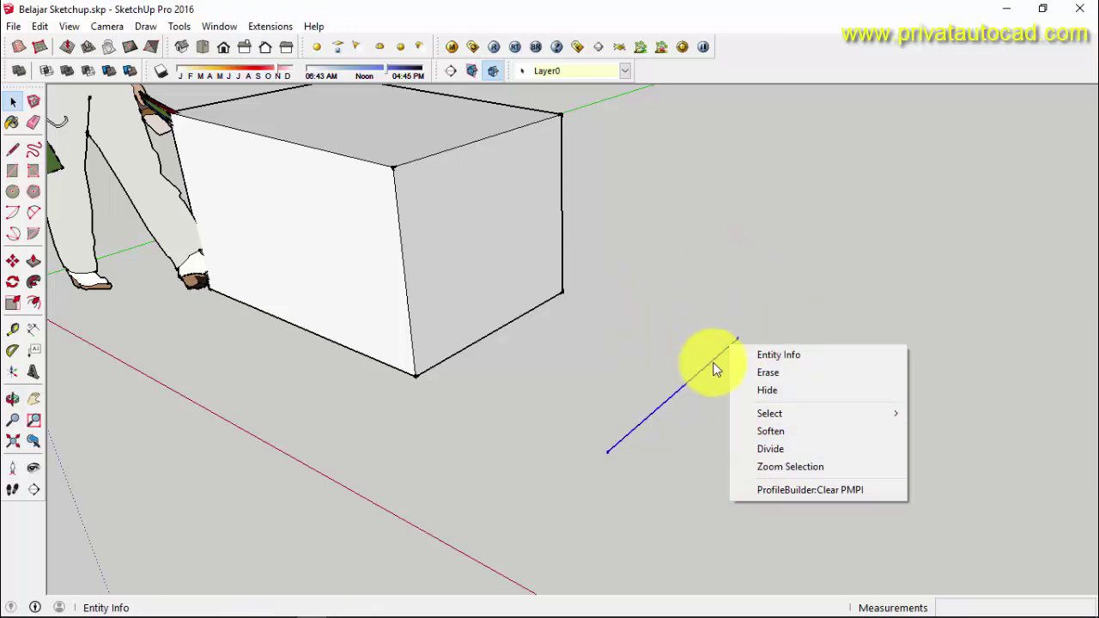
{"action": "left_click", "coordinate": [762, 291]}
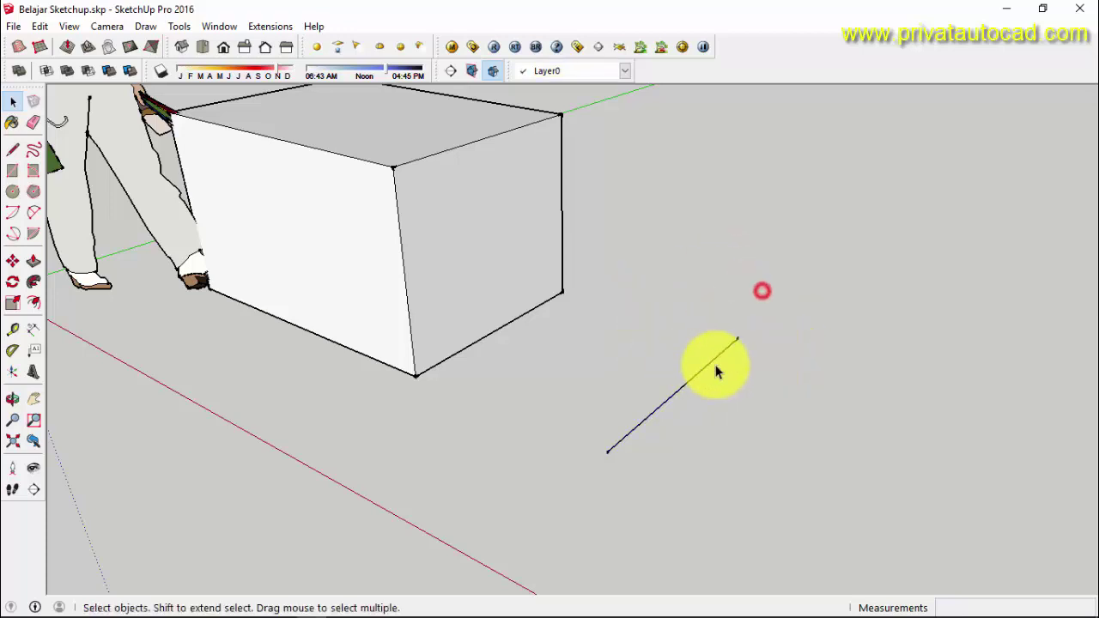
{"action": "right_click", "coordinate": [719, 364]}
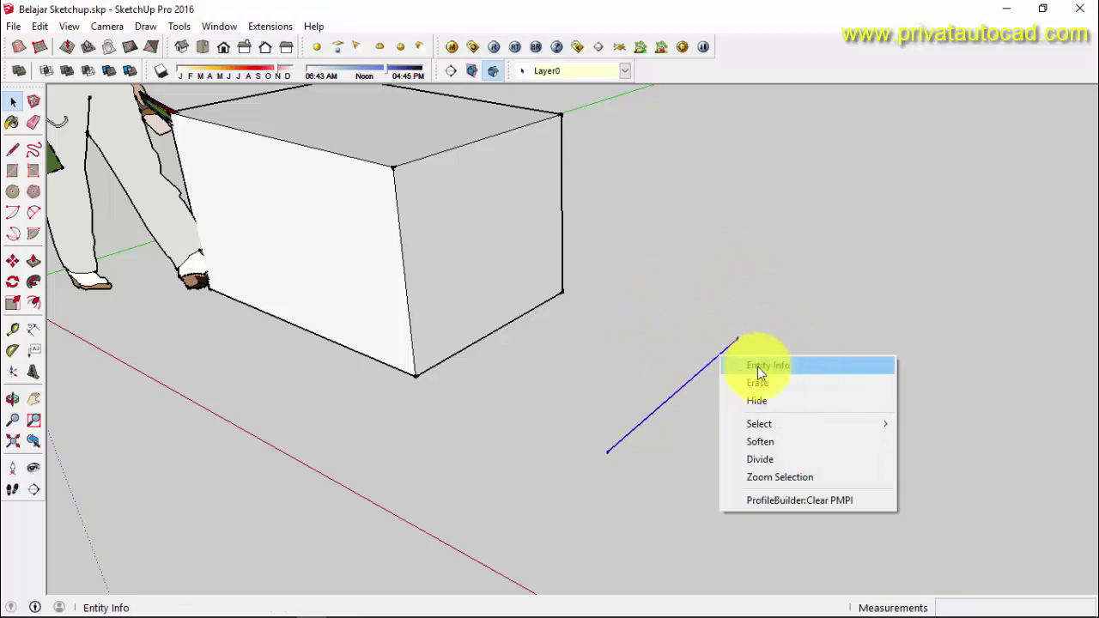
{"action": "left_click", "coordinate": [818, 366]}
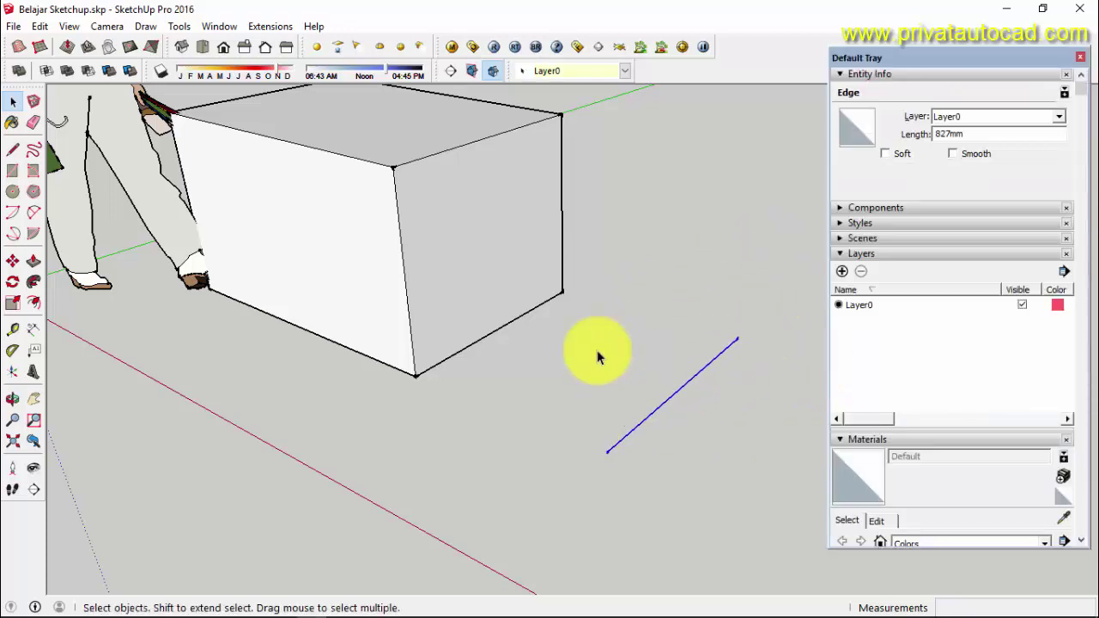
{"action": "left_click", "coordinate": [990, 133]}
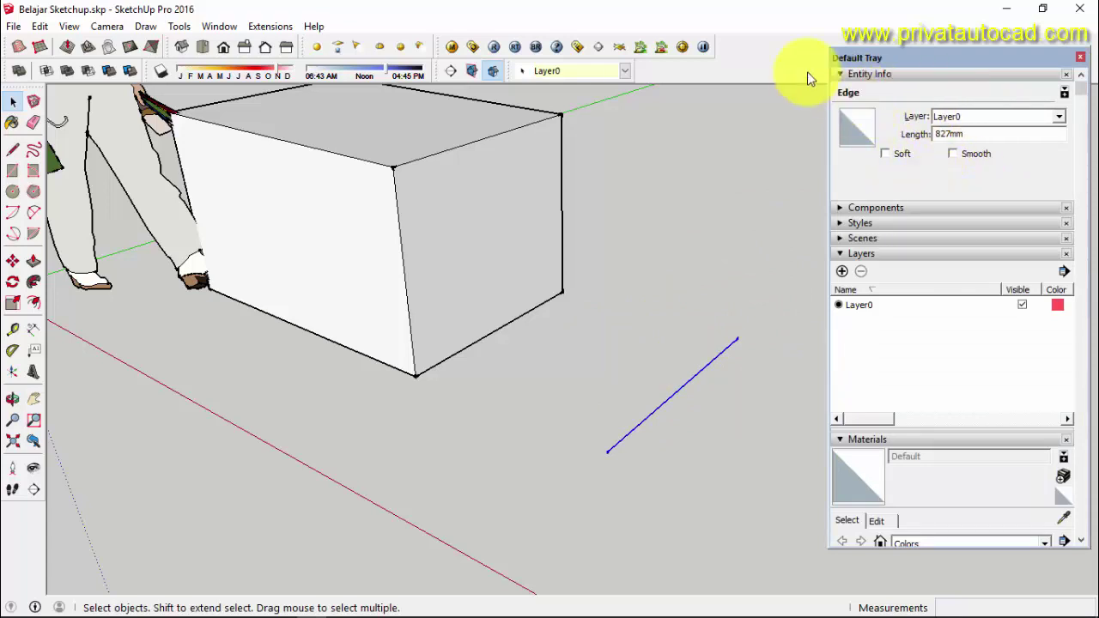
{"action": "left_click", "coordinate": [1081, 58]}
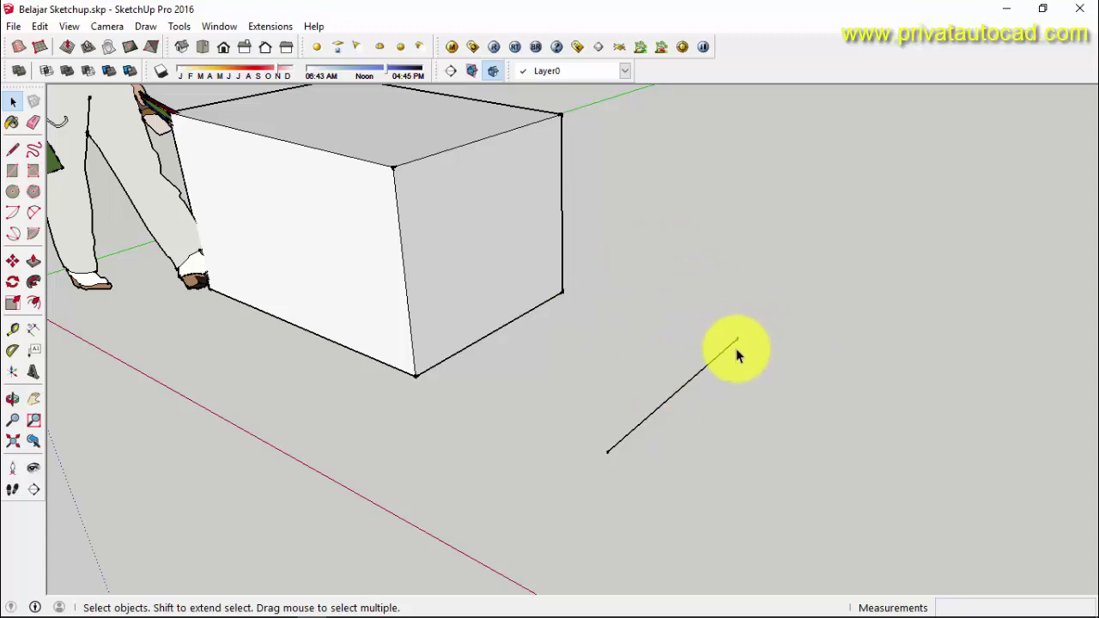
Step: Select the diagonal line, open and dismiss its context menu, then frame the box and figure
{"action": "left_click", "coordinate": [726, 354]}
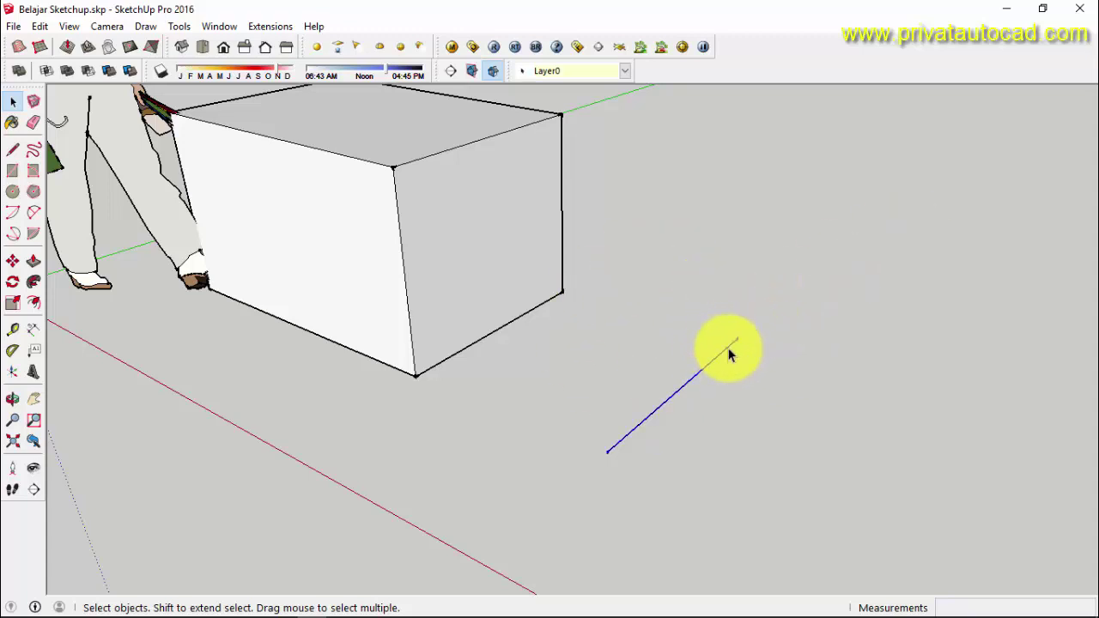
{"action": "right_click", "coordinate": [729, 354]}
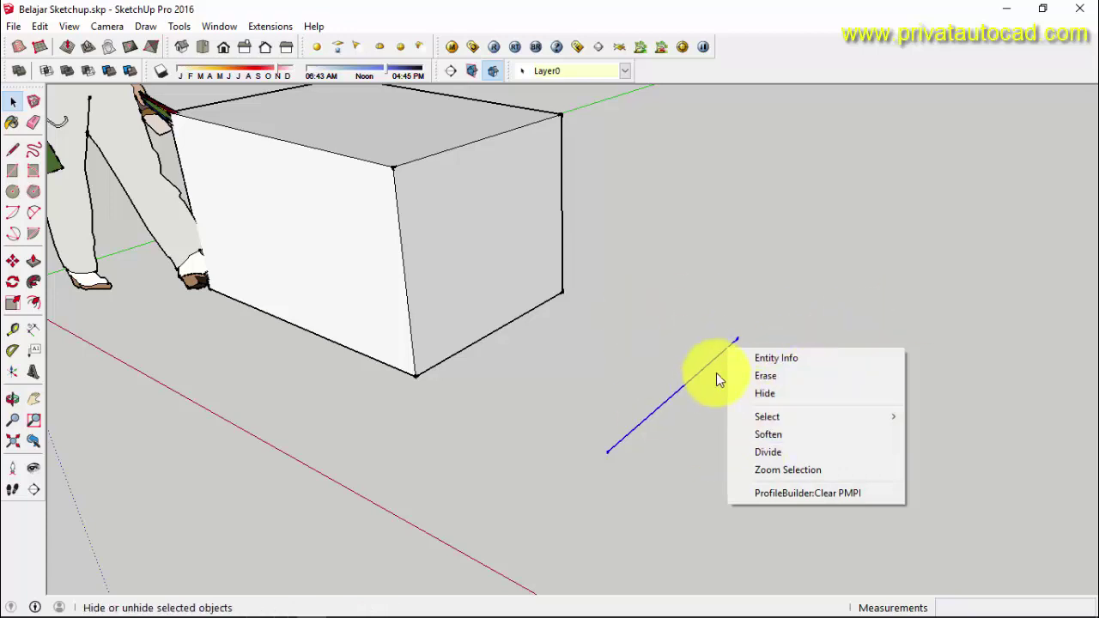
{"action": "left_click", "coordinate": [635, 360]}
{"action": "mouse_move", "coordinate": [630, 350]}
{"action": "middle_mouse_down"}
{"action": "mouse_move", "coordinate": [583, 359]}
{"action": "mouse_move", "coordinate": [744, 381]}
{"action": "mouse_move", "coordinate": [761, 349]}
{"action": "mouse_move", "coordinate": [741, 430]}
{"action": "mouse_move", "coordinate": [634, 359]}
{"action": "middle_mouse_up"}
{"action": "mouse_move", "coordinate": [584, 281]}
{"action": "middle_mouse_down"}
{"action": "mouse_move", "coordinate": [609, 349]}
{"action": "mouse_move", "coordinate": [515, 466]}
{"action": "middle_mouse_up"}
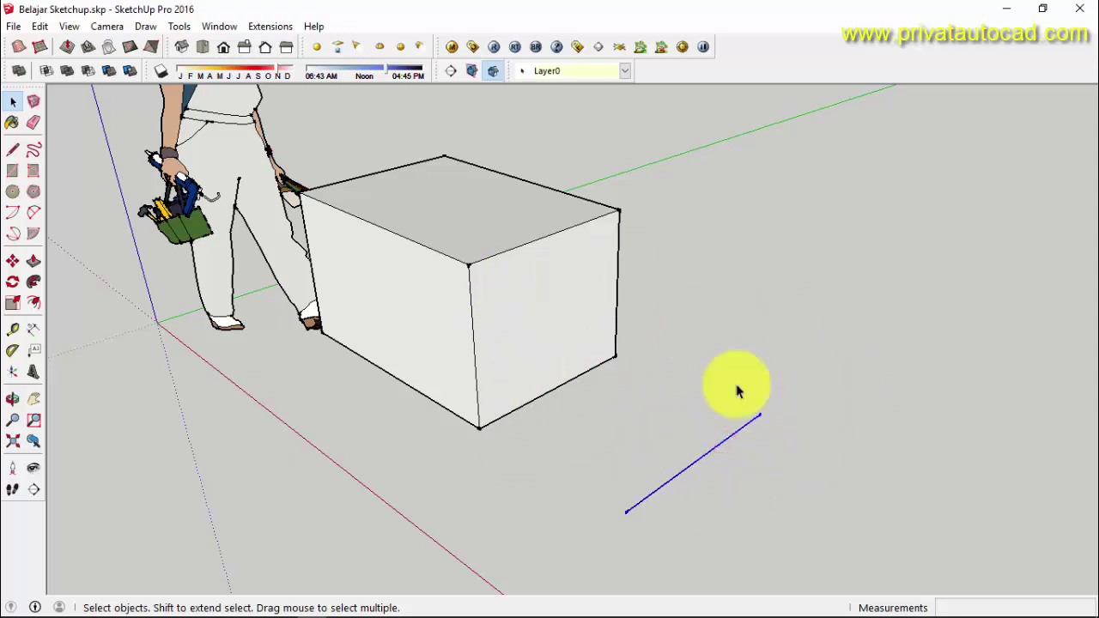
Step: Erase the diagonal ground line with the Eraser tool
{"action": "left_click", "coordinate": [33, 123]}
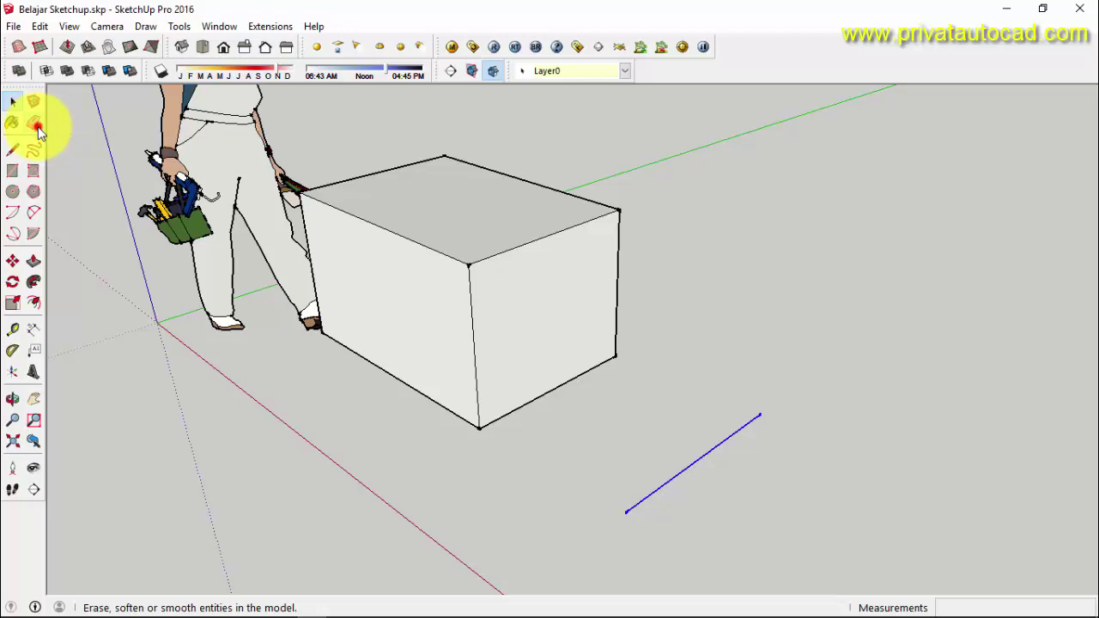
{"action": "left_click", "coordinate": [741, 429]}
{"action": "middle_click_drag", "start_coordinate": [553, 308], "coordinate": [269, 270]}
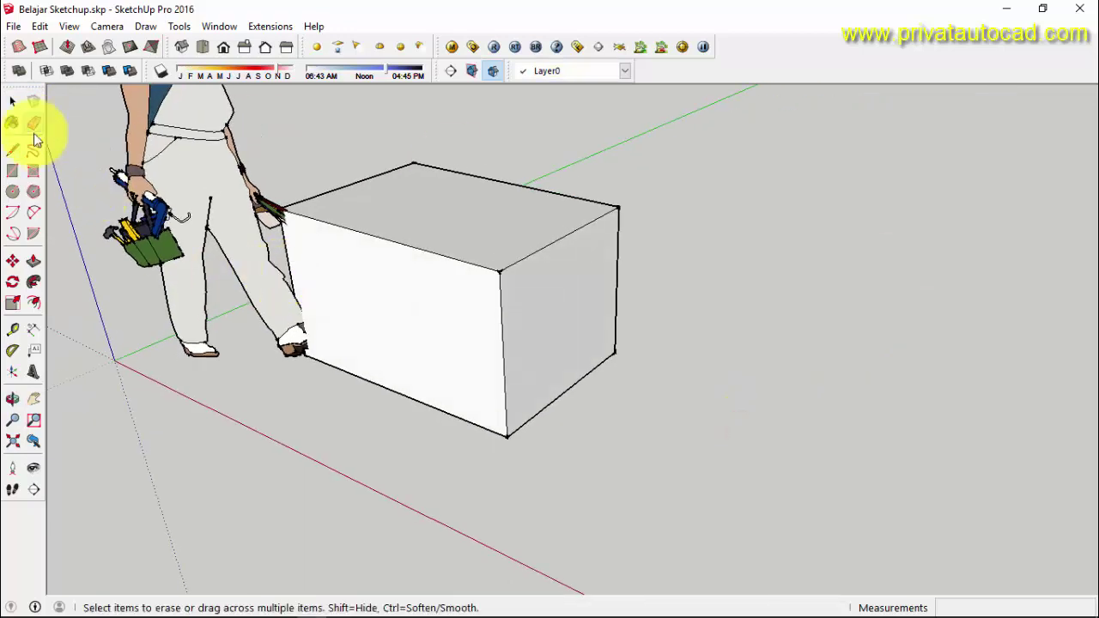
Step: Practise selecting the box by face clicks and window selections, deselecting between tries
{"action": "left_click", "coordinate": [15, 103]}
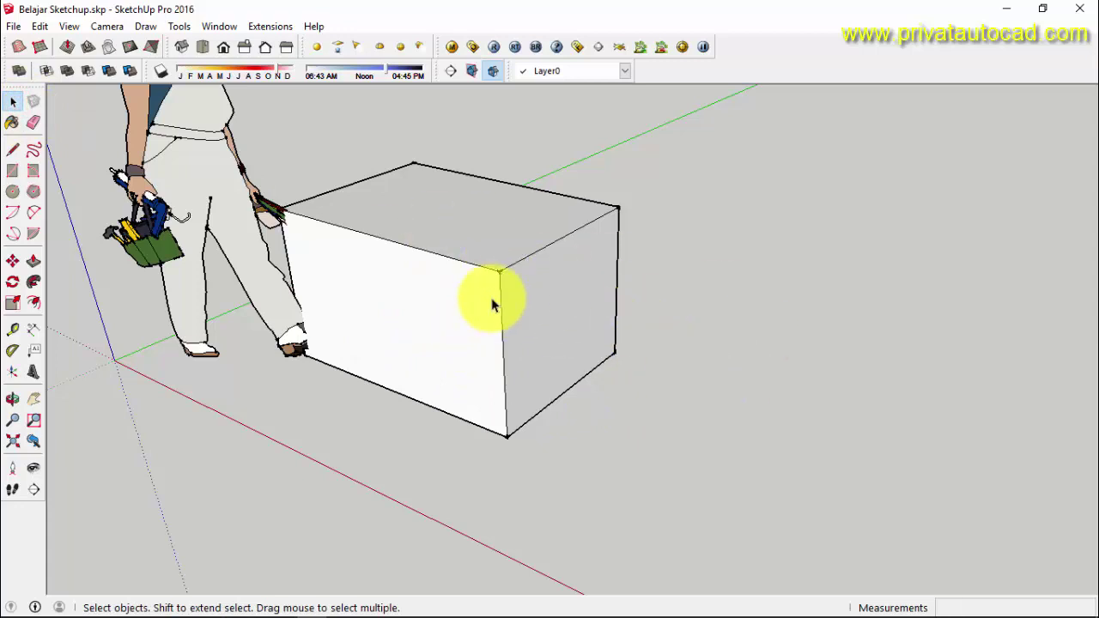
{"action": "mouse_move", "coordinate": [477, 246]}
{"action": "middle_mouse_down"}
{"action": "mouse_move", "coordinate": [564, 238]}
{"action": "mouse_move", "coordinate": [593, 262]}
{"action": "mouse_move", "coordinate": [594, 288]}
{"action": "middle_mouse_up"}
{"action": "scroll", "coordinate": [593, 301], "scroll_direction": "up", "scroll_amount": 1}
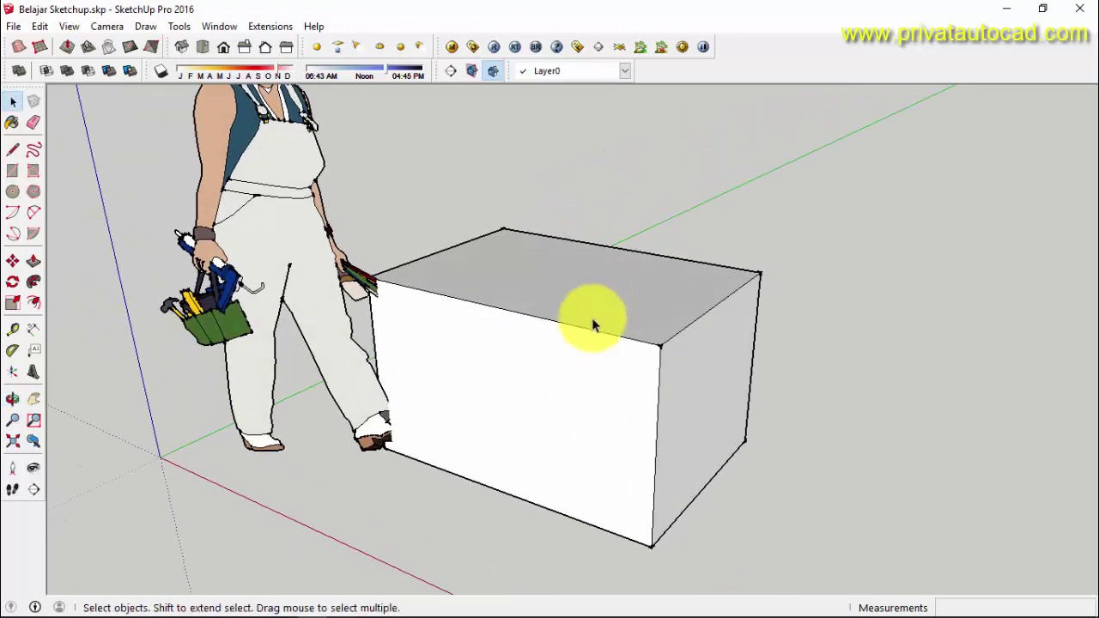
{"action": "left_click", "coordinate": [584, 325]}
{"action": "scroll", "coordinate": [507, 277], "scroll_direction": "up", "scroll_amount": 3}
{"action": "left_click_drag", "start_coordinate": [324, 158], "coordinate": [842, 575]}
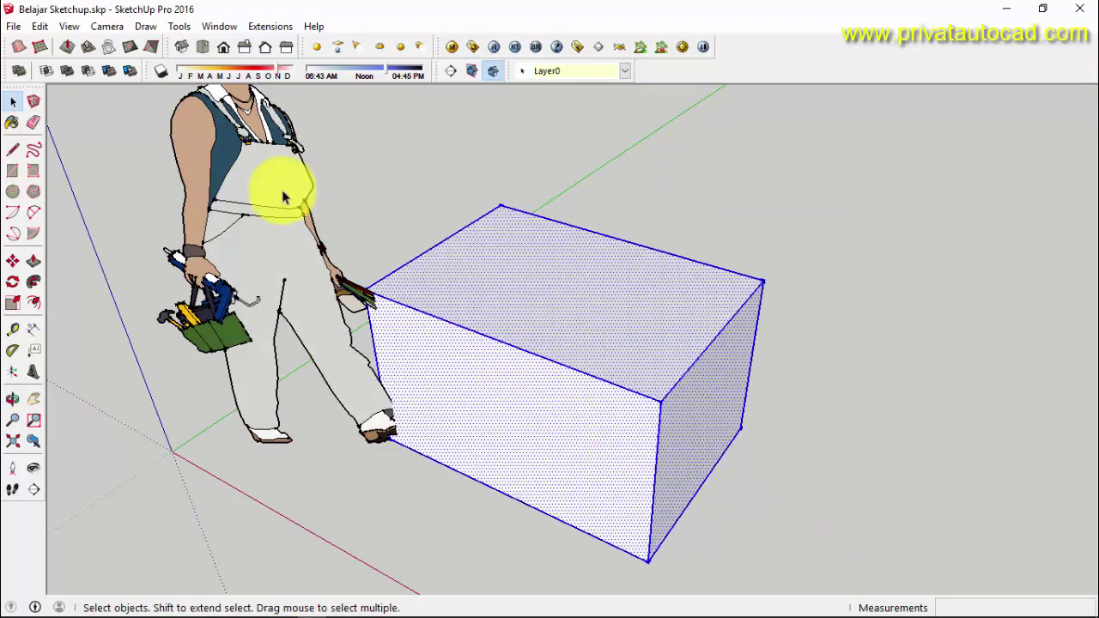
{"action": "middle_click_drag", "start_coordinate": [283, 192], "coordinate": [672, 216]}
{"action": "left_click", "coordinate": [640, 172]}
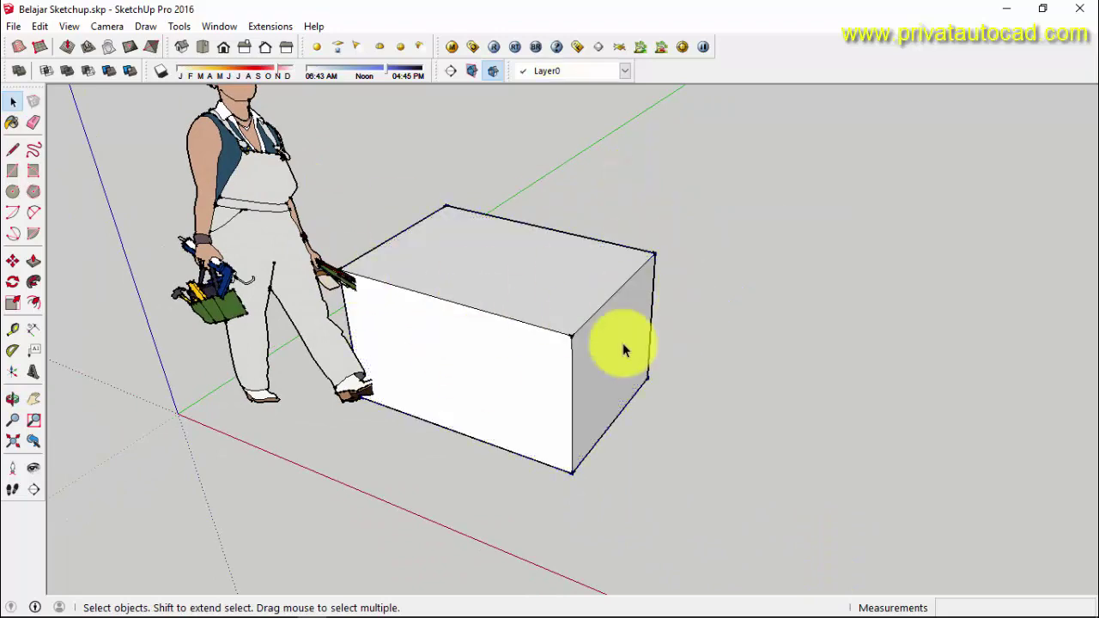
{"action": "mouse_move", "coordinate": [300, 148]}
{"action": "left_mouse_down"}
{"action": "mouse_move", "coordinate": [596, 454]}
{"action": "mouse_move", "coordinate": [739, 504]}
{"action": "left_mouse_up"}
{"action": "left_click", "coordinate": [775, 227]}
{"action": "middle_click_drag", "start_coordinate": [680, 295], "coordinate": [812, 220]}
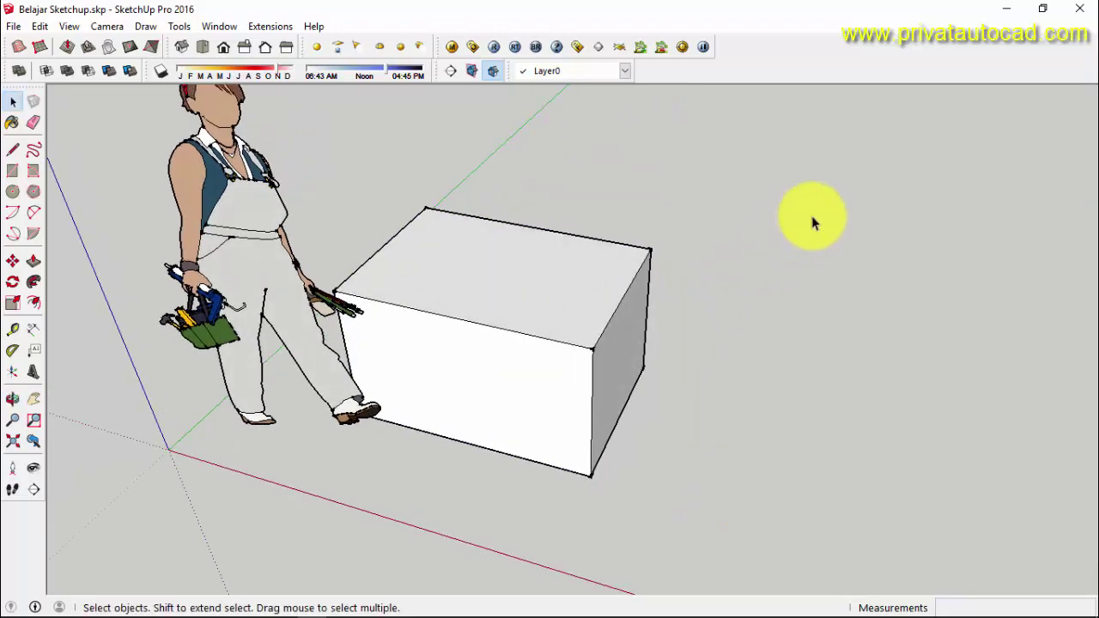
{"action": "left_click_drag", "start_coordinate": [842, 178], "coordinate": [536, 532]}
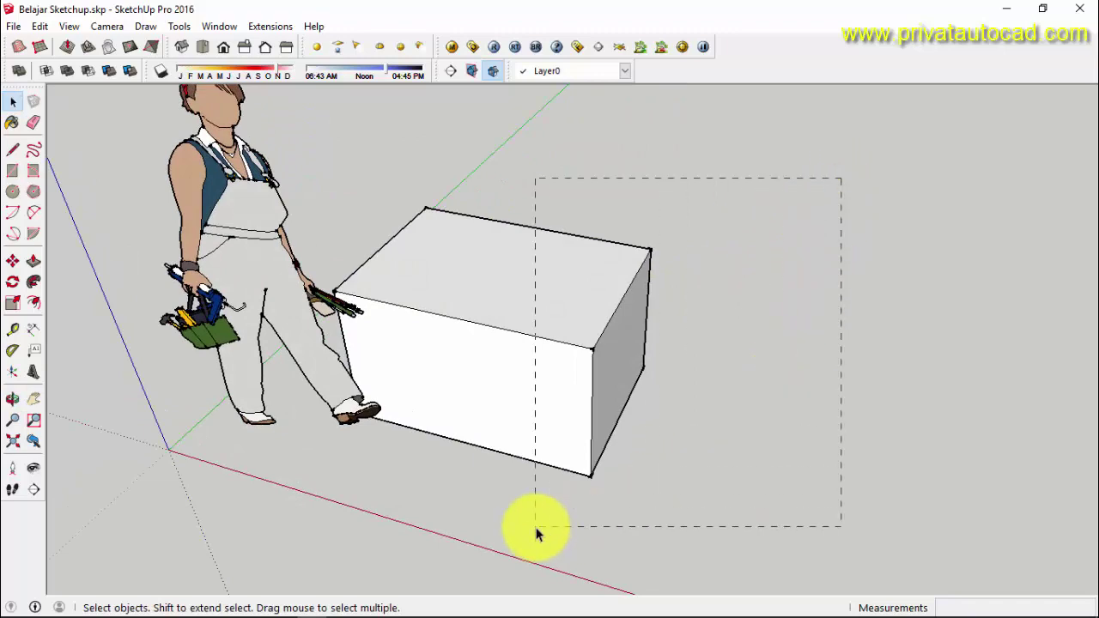
{"action": "left_click_drag", "start_coordinate": [536, 532], "coordinate": [803, 417]}
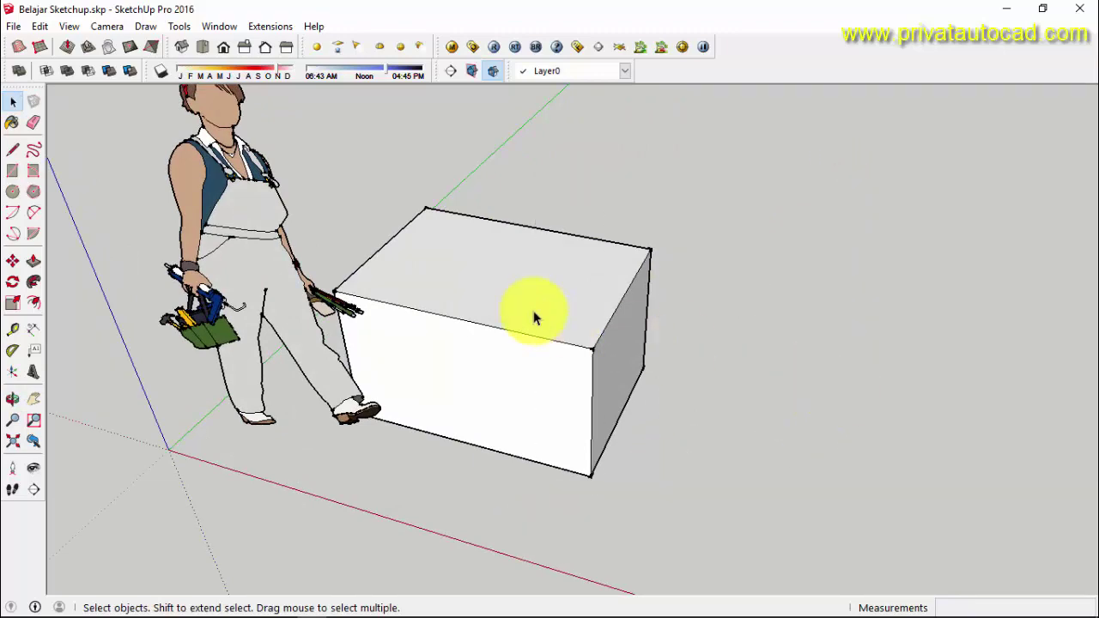
{"action": "left_click", "coordinate": [515, 313]}
{"action": "middle_click_drag", "start_coordinate": [731, 380], "coordinate": [484, 344]}
{"action": "left_click", "coordinate": [484, 344]}
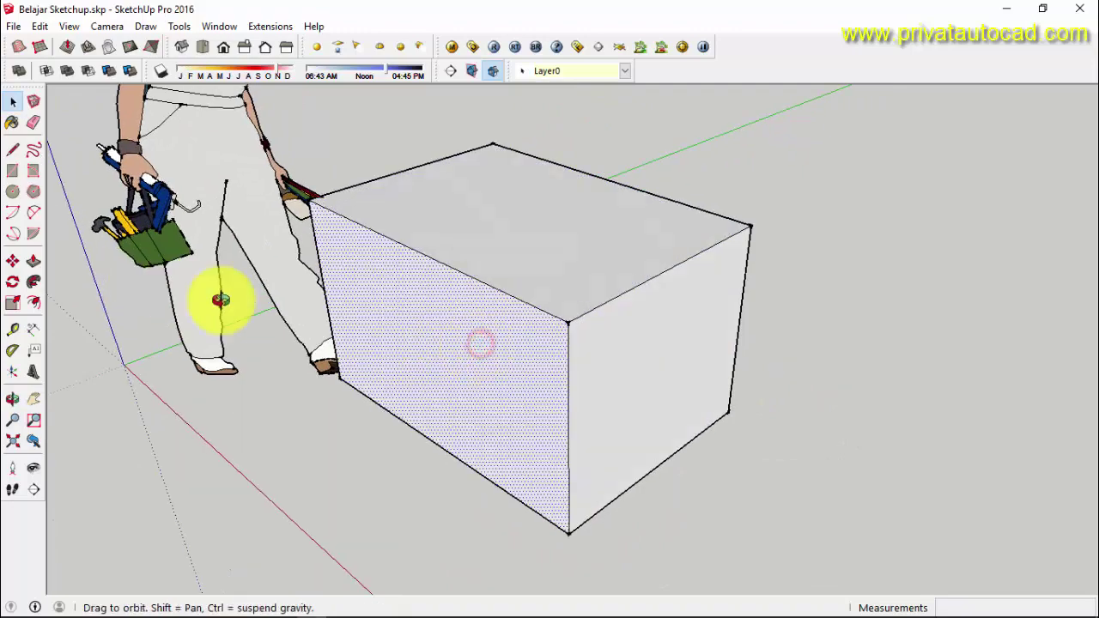
{"action": "mouse_move", "coordinate": [221, 300]}
{"action": "middle_mouse_down"}
{"action": "mouse_move", "coordinate": [295, 320]}
{"action": "mouse_move", "coordinate": [227, 344]}
{"action": "middle_mouse_up"}
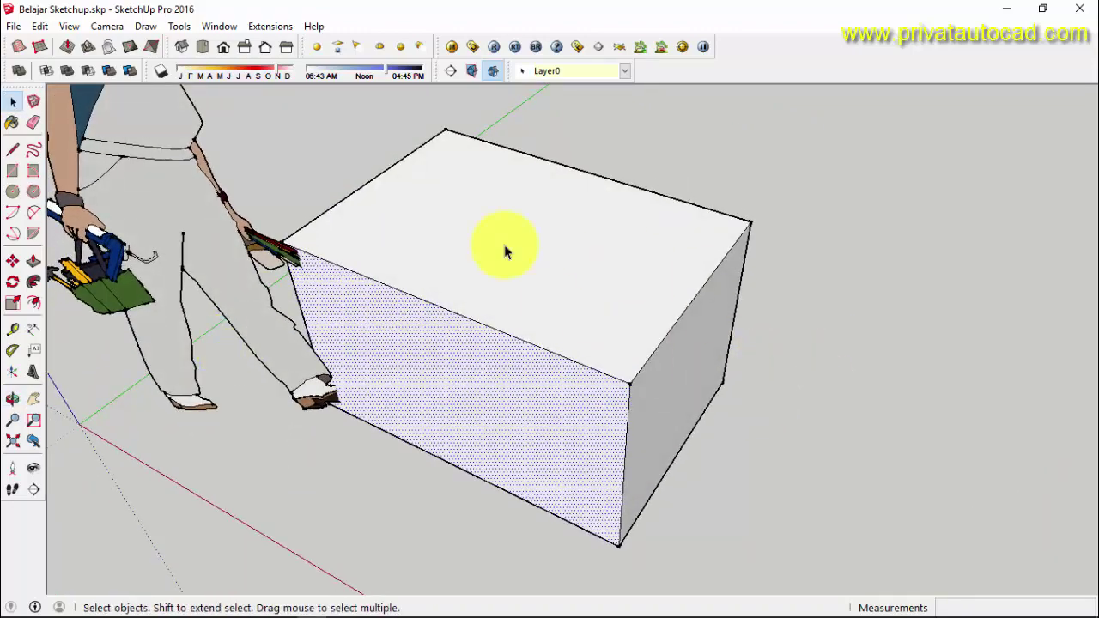
{"action": "left_click", "coordinate": [421, 264]}
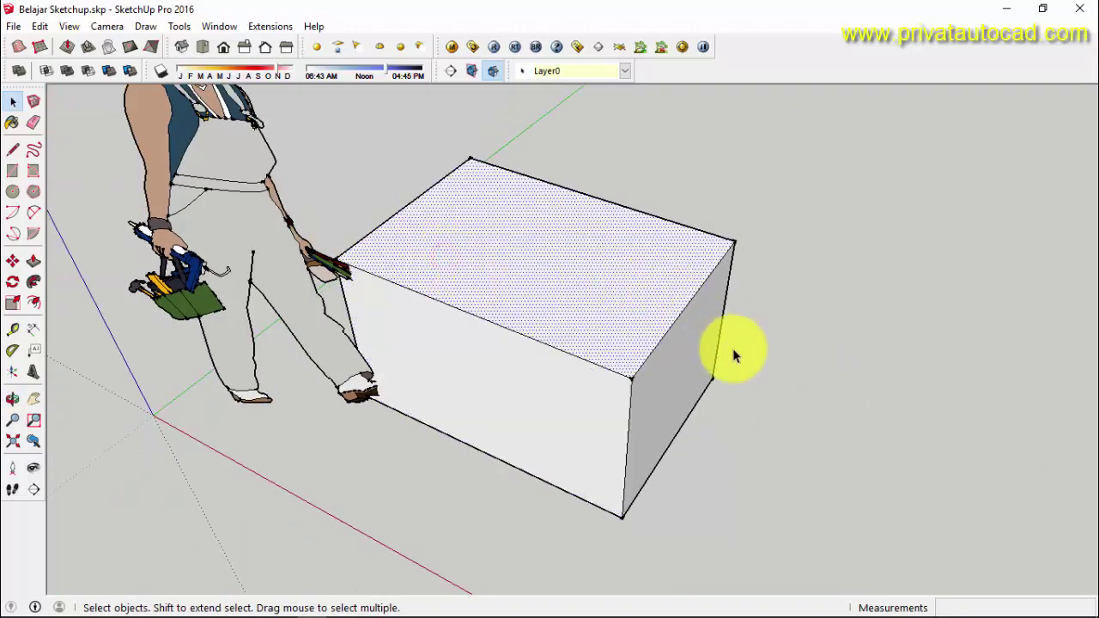
{"action": "middle_click_drag", "start_coordinate": [729, 351], "coordinate": [601, 312]}
{"action": "mouse_move", "coordinate": [719, 447]}
{"action": "middle_mouse_down"}
{"action": "mouse_move", "coordinate": [675, 369]}
{"action": "mouse_move", "coordinate": [643, 253]}
{"action": "mouse_move", "coordinate": [603, 324]}
{"action": "middle_mouse_up"}
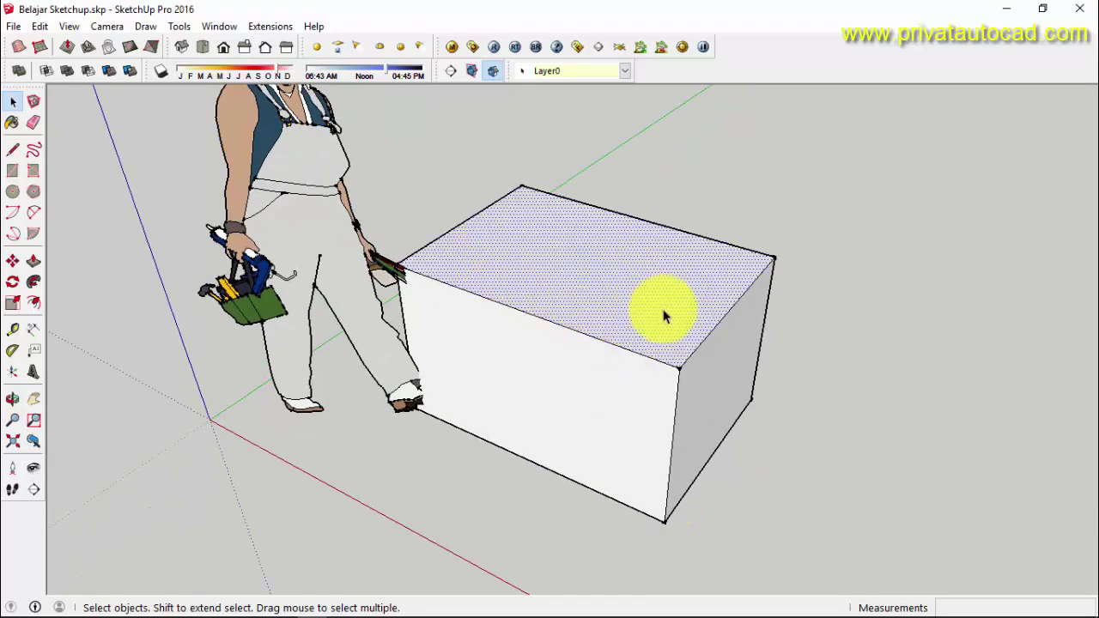
{"action": "middle_click_drag", "start_coordinate": [662, 421], "coordinate": [734, 327]}
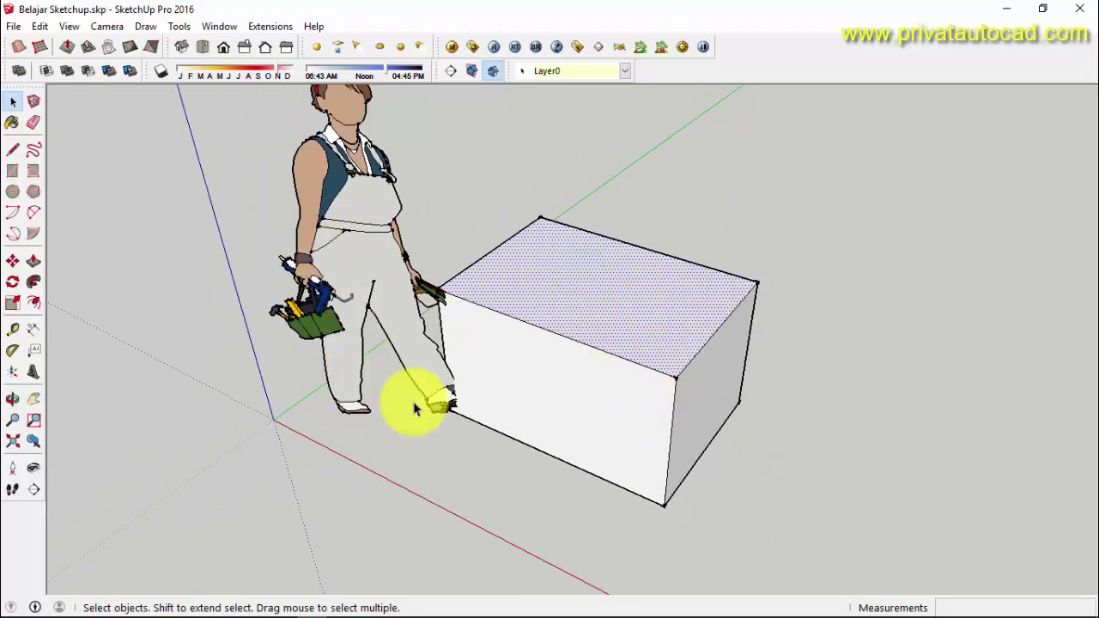
{"action": "left_click", "coordinate": [743, 182]}
{"action": "middle_click_drag", "start_coordinate": [743, 183], "coordinate": [633, 412]}
Step: Zoom in, then select and deselect the scale figure
{"action": "scroll", "coordinate": [177, 339], "scroll_direction": "up", "scroll_amount": 2}
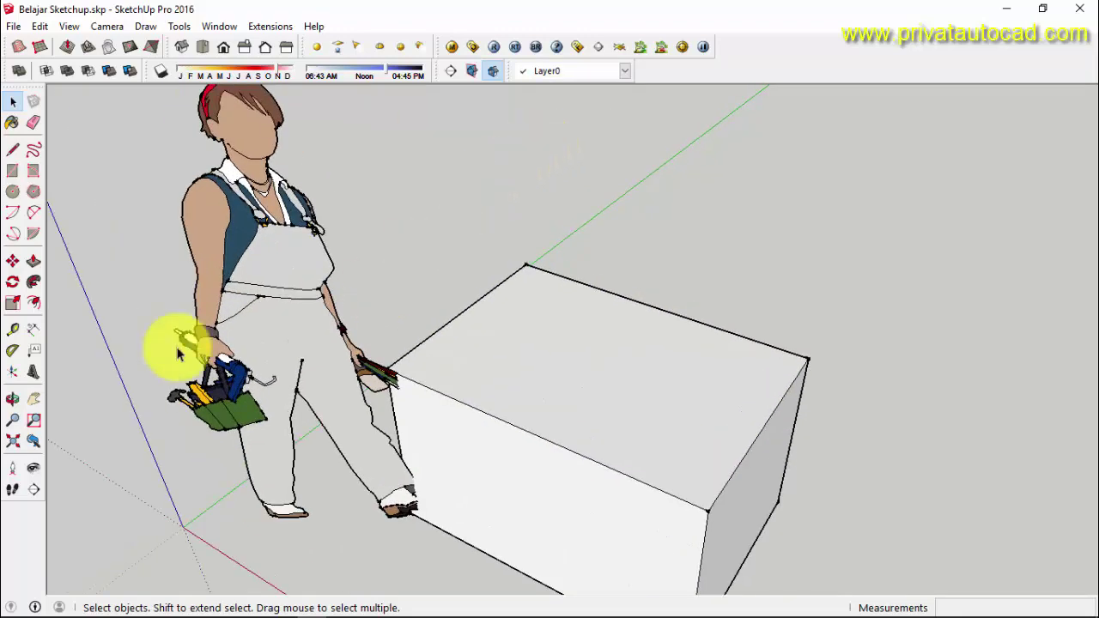
{"action": "scroll", "coordinate": [273, 478], "scroll_direction": "up", "scroll_amount": 2}
{"action": "scroll", "coordinate": [273, 478], "scroll_direction": "up", "scroll_amount": 2}
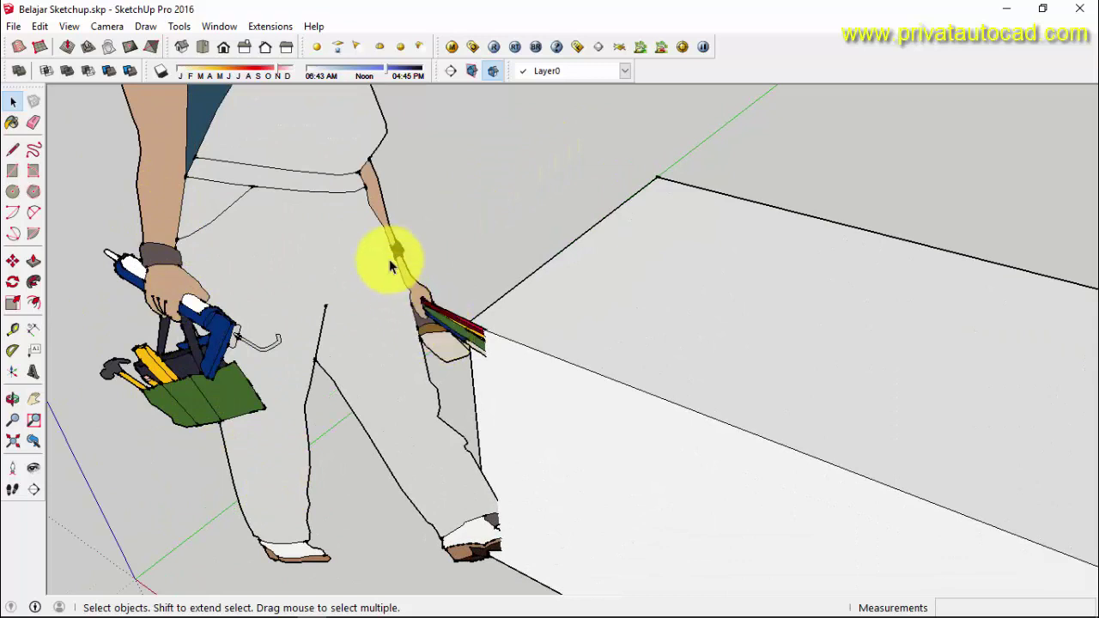
{"action": "scroll", "coordinate": [361, 371], "scroll_direction": "down", "scroll_amount": 3}
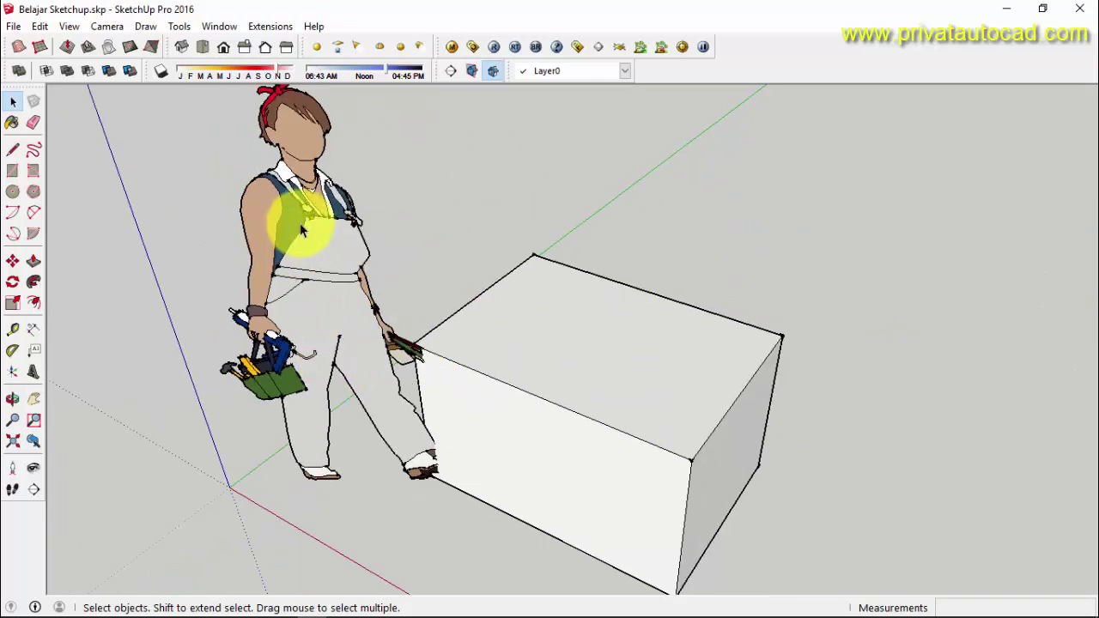
{"action": "left_click", "coordinate": [308, 222]}
{"action": "scroll", "coordinate": [351, 289], "scroll_direction": "down", "scroll_amount": 2}
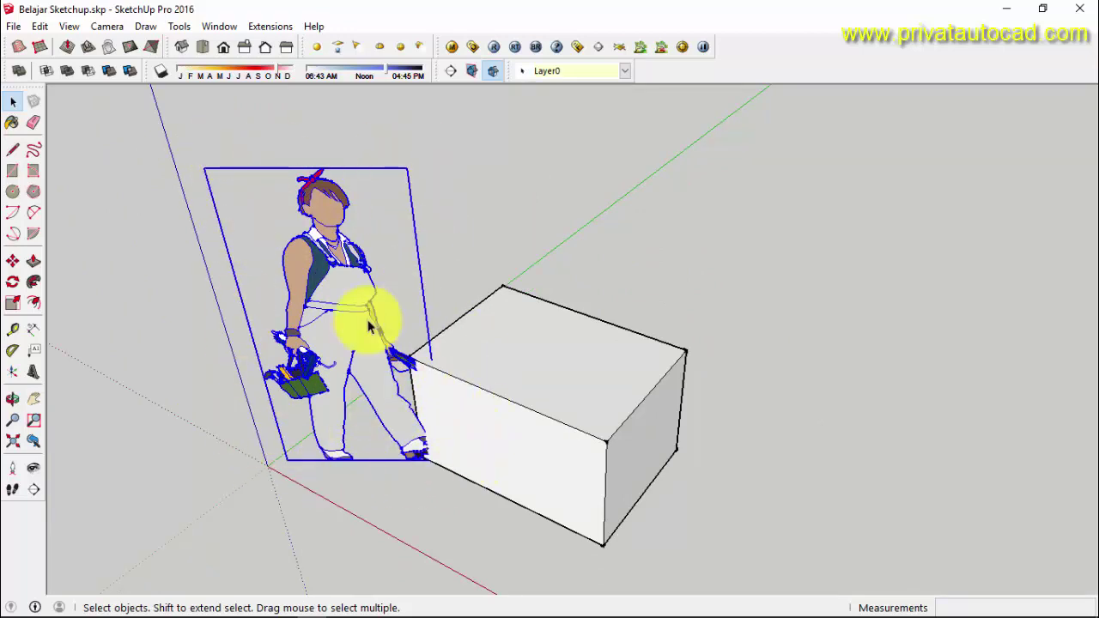
{"action": "scroll", "coordinate": [537, 376], "scroll_direction": "up", "scroll_amount": 2}
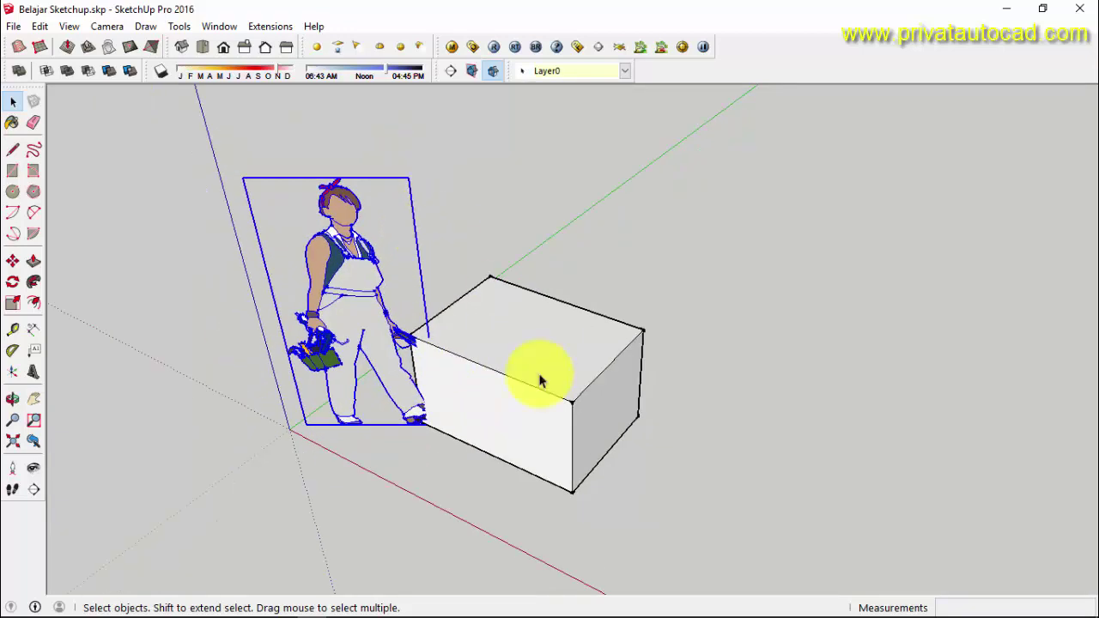
{"action": "scroll", "coordinate": [527, 282], "scroll_direction": "up", "scroll_amount": 2}
{"action": "left_click", "coordinate": [727, 181]}
Step: Click the box's top, front and side faces, then window-select the whole box
{"action": "scroll", "coordinate": [439, 317], "scroll_direction": "up", "scroll_amount": 1}
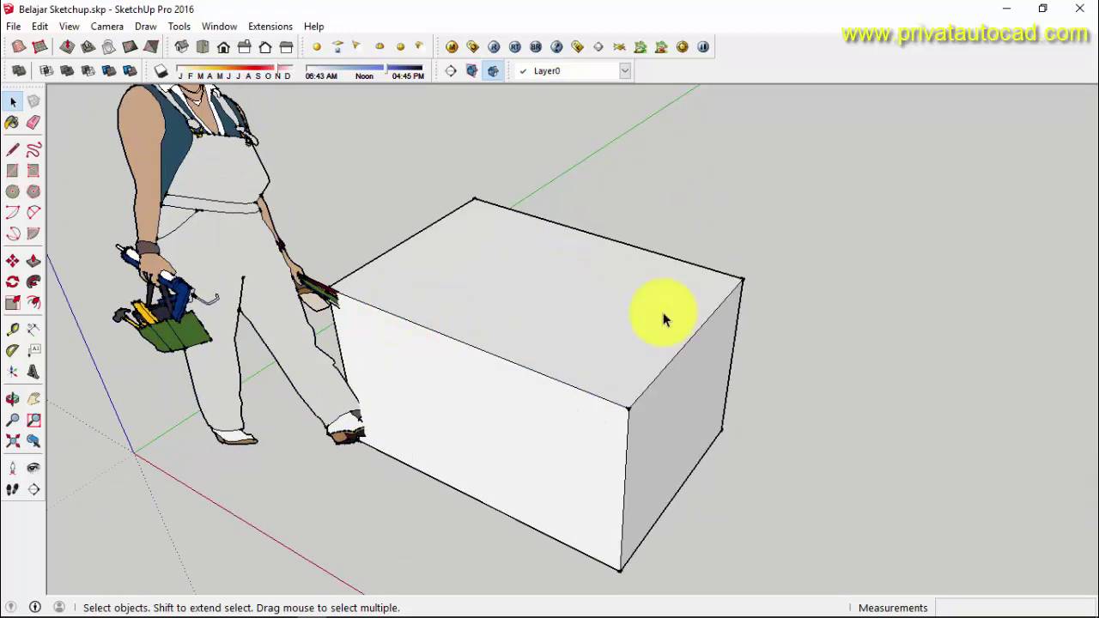
{"action": "left_click", "coordinate": [610, 298]}
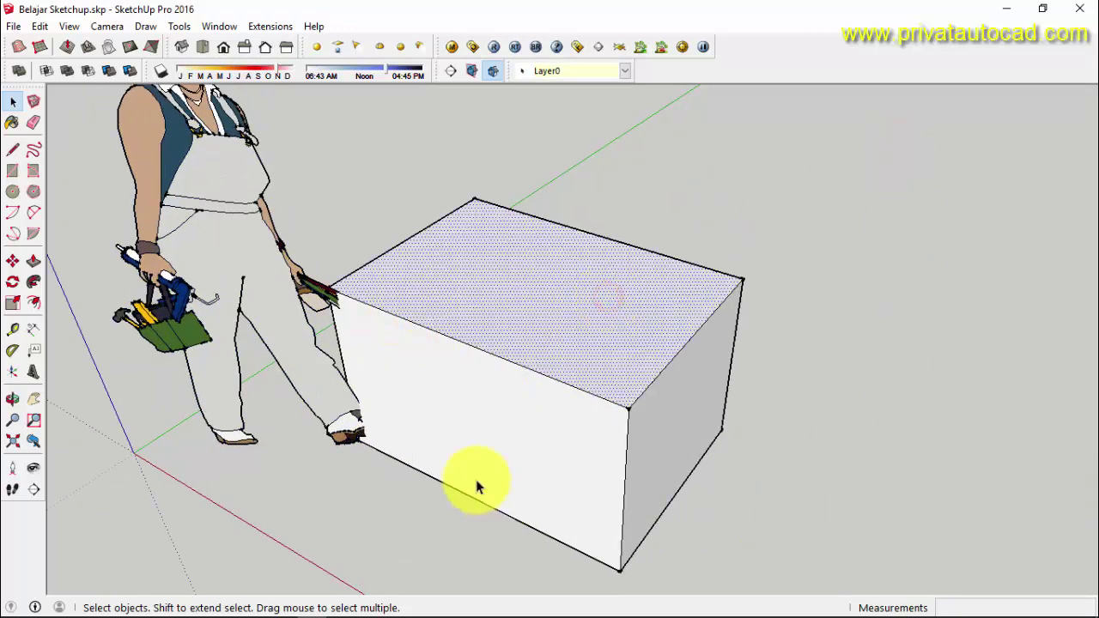
{"action": "left_click", "coordinate": [470, 443]}
{"action": "left_click", "coordinate": [688, 396]}
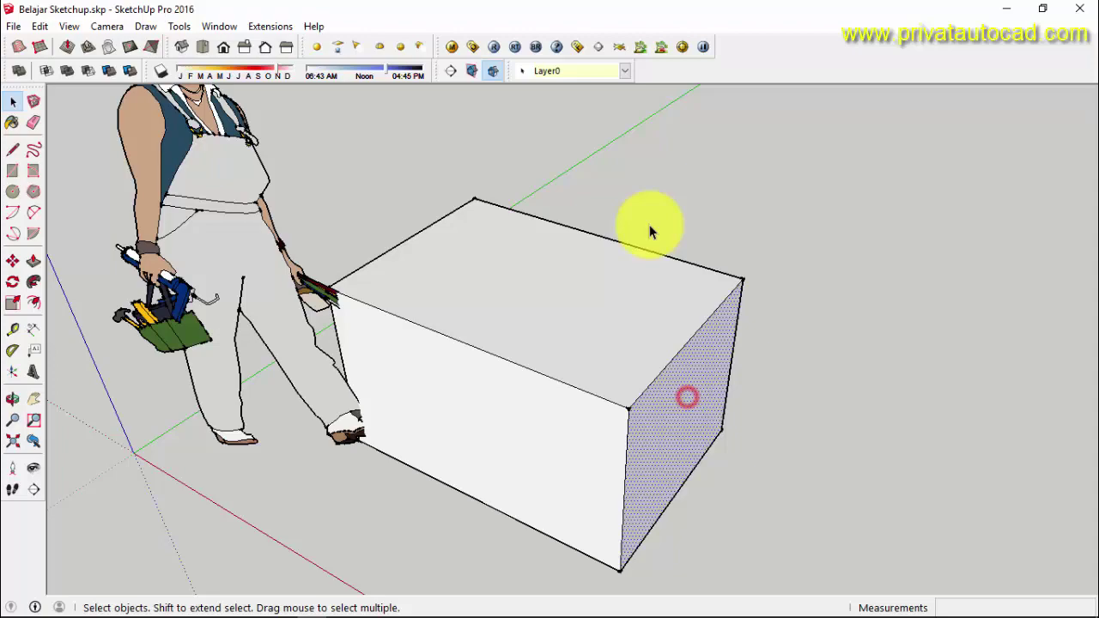
{"action": "left_click", "coordinate": [541, 295]}
{"action": "mouse_move", "coordinate": [716, 300]}
{"action": "middle_mouse_down"}
{"action": "mouse_move", "coordinate": [252, 321]}
{"action": "mouse_move", "coordinate": [677, 331]}
{"action": "middle_mouse_up"}
{"action": "left_click", "coordinate": [674, 321]}
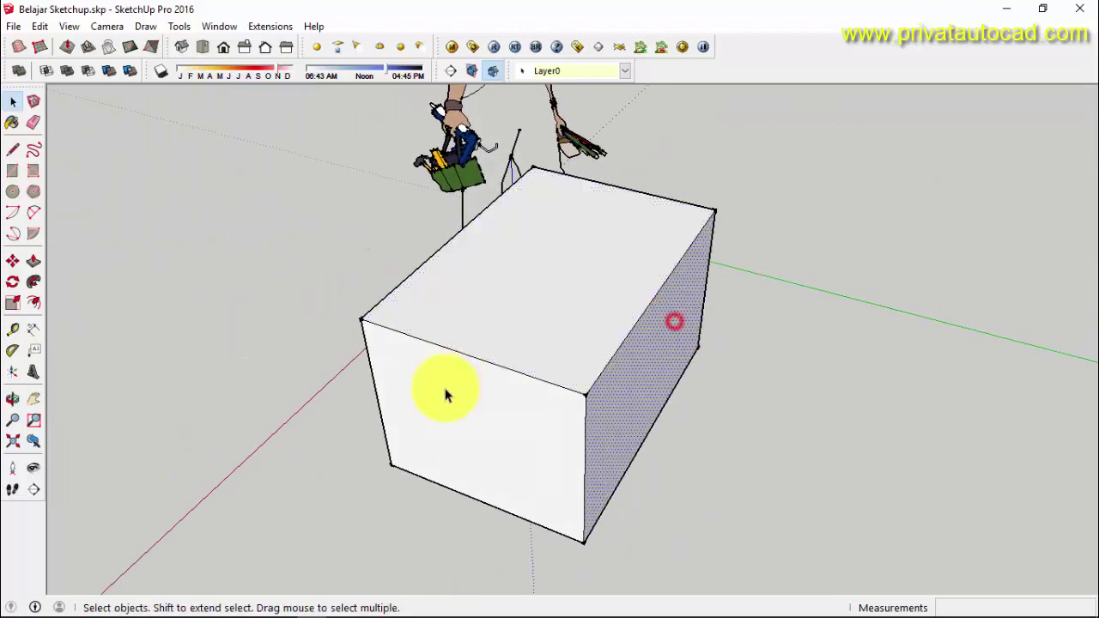
{"action": "middle_click_drag", "start_coordinate": [446, 394], "coordinate": [896, 357]}
{"action": "left_click", "coordinate": [708, 372]}
{"action": "mouse_move", "coordinate": [442, 344]}
{"action": "middle_mouse_down"}
{"action": "mouse_move", "coordinate": [608, 318]}
{"action": "mouse_move", "coordinate": [448, 359]}
{"action": "mouse_move", "coordinate": [378, 267]}
{"action": "middle_mouse_up"}
{"action": "middle_click_drag", "start_coordinate": [398, 314], "coordinate": [515, 275]}
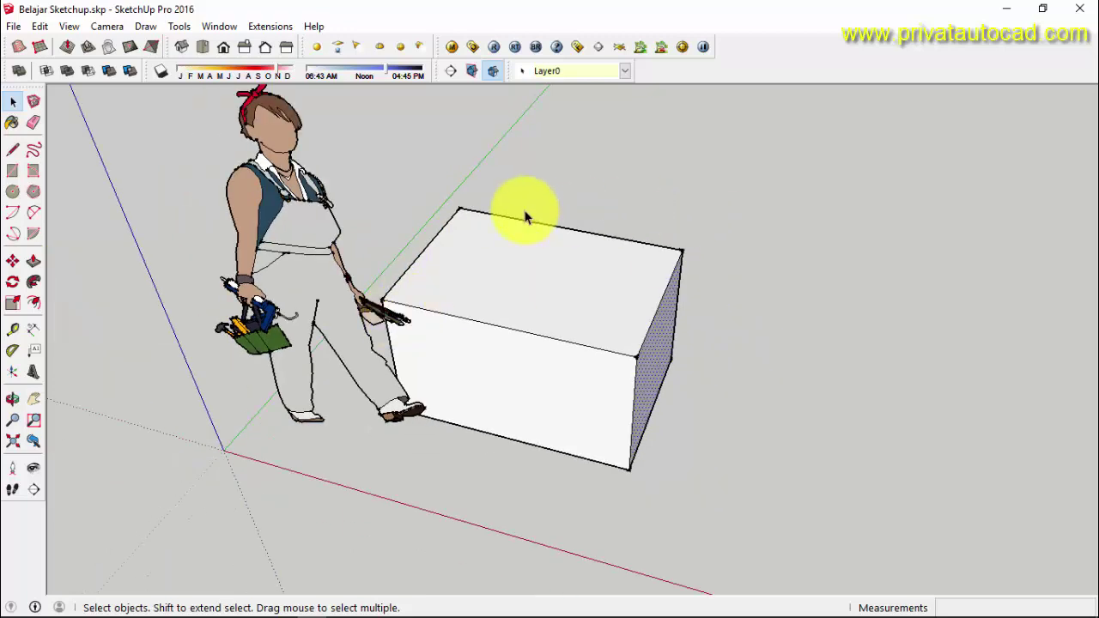
{"action": "left_click_drag", "start_coordinate": [332, 140], "coordinate": [888, 550]}
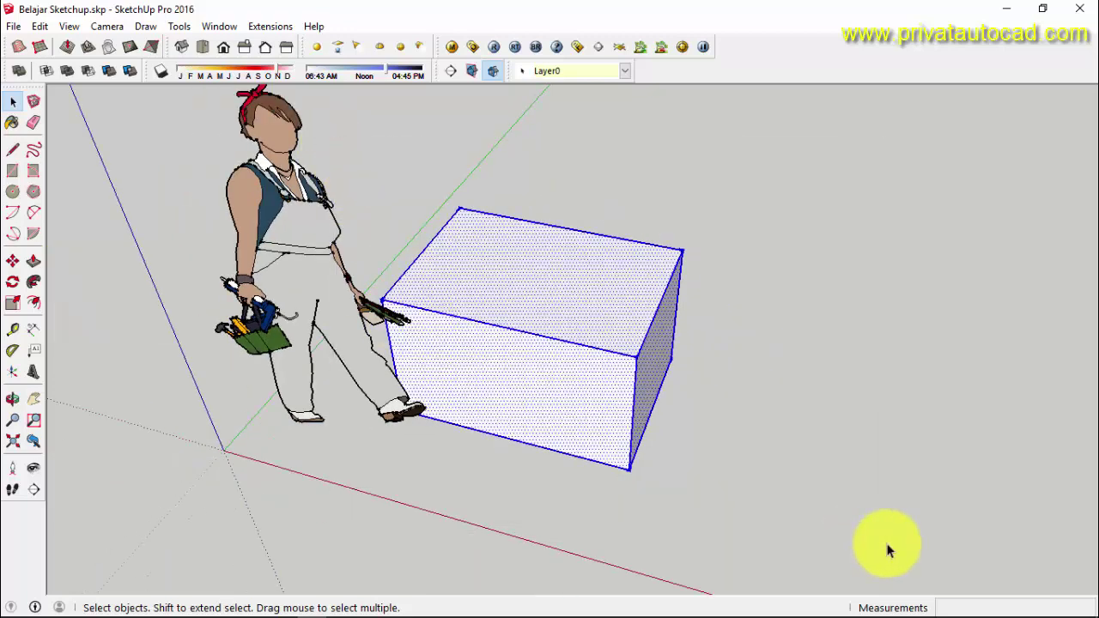
{"action": "left_click", "coordinate": [770, 423]}
{"action": "left_click_drag", "start_coordinate": [822, 133], "coordinate": [399, 505]}
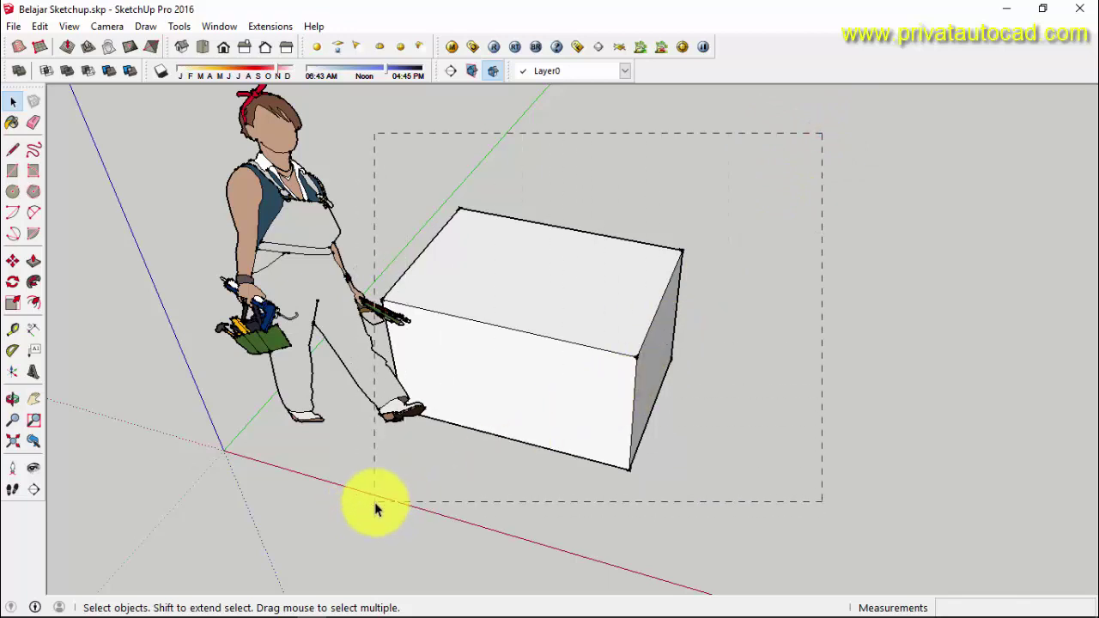
{"action": "left_click_drag", "start_coordinate": [374, 509], "coordinate": [374, 509]}
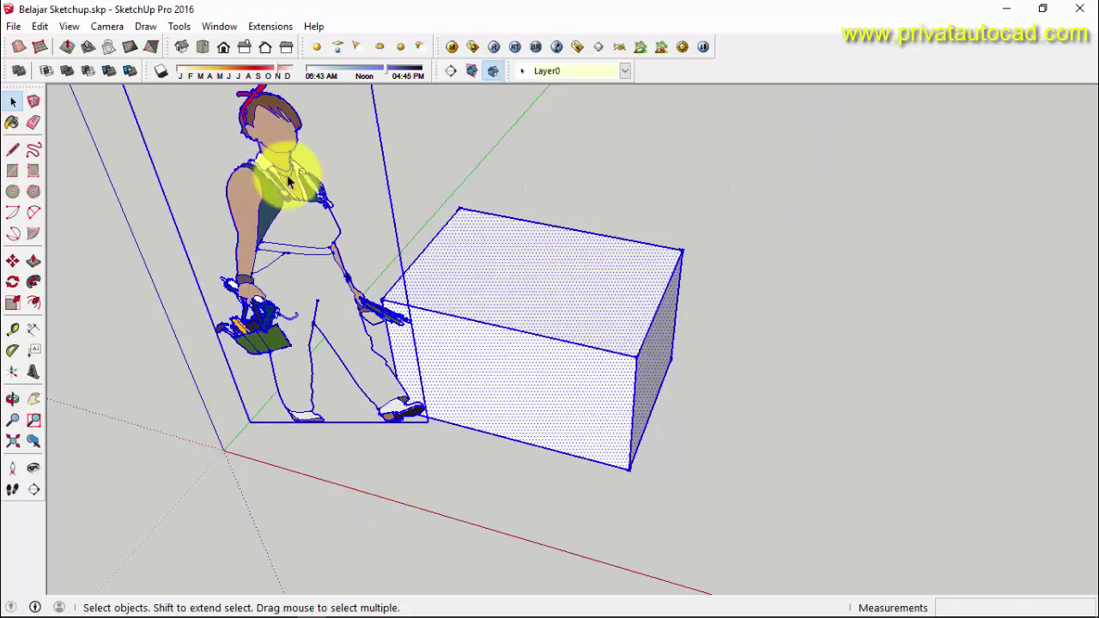
{"action": "left_click", "coordinate": [798, 166]}
{"action": "middle_click_drag", "start_coordinate": [812, 295], "coordinate": [781, 140]}
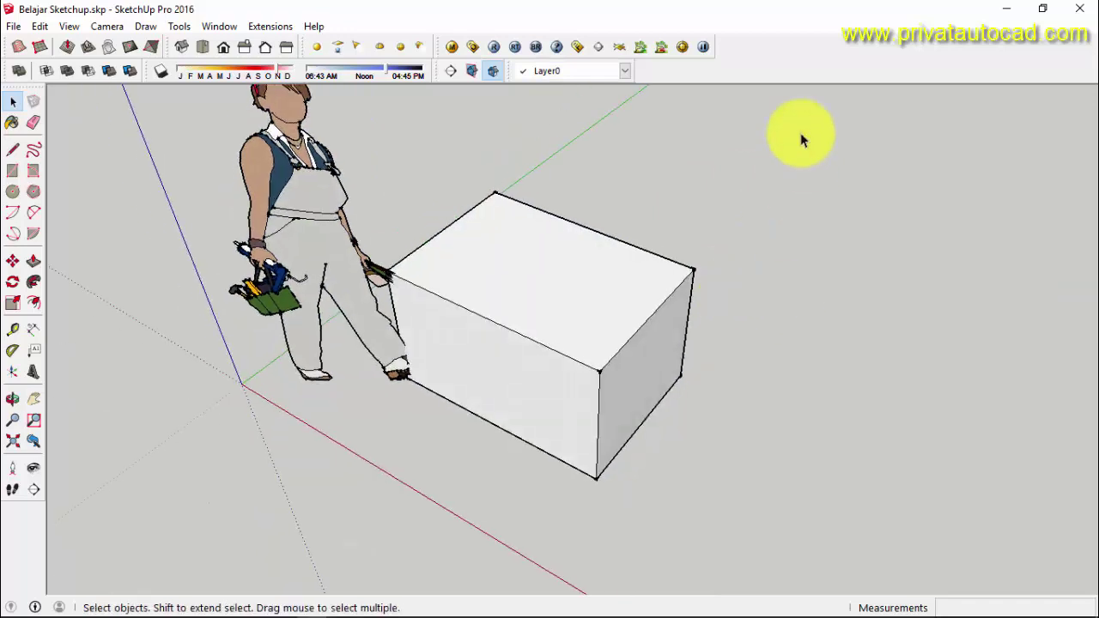
{"action": "mouse_move", "coordinate": [798, 123]}
{"action": "left_mouse_down"}
{"action": "mouse_move", "coordinate": [568, 453]}
{"action": "mouse_move", "coordinate": [415, 474]}
{"action": "left_mouse_up"}
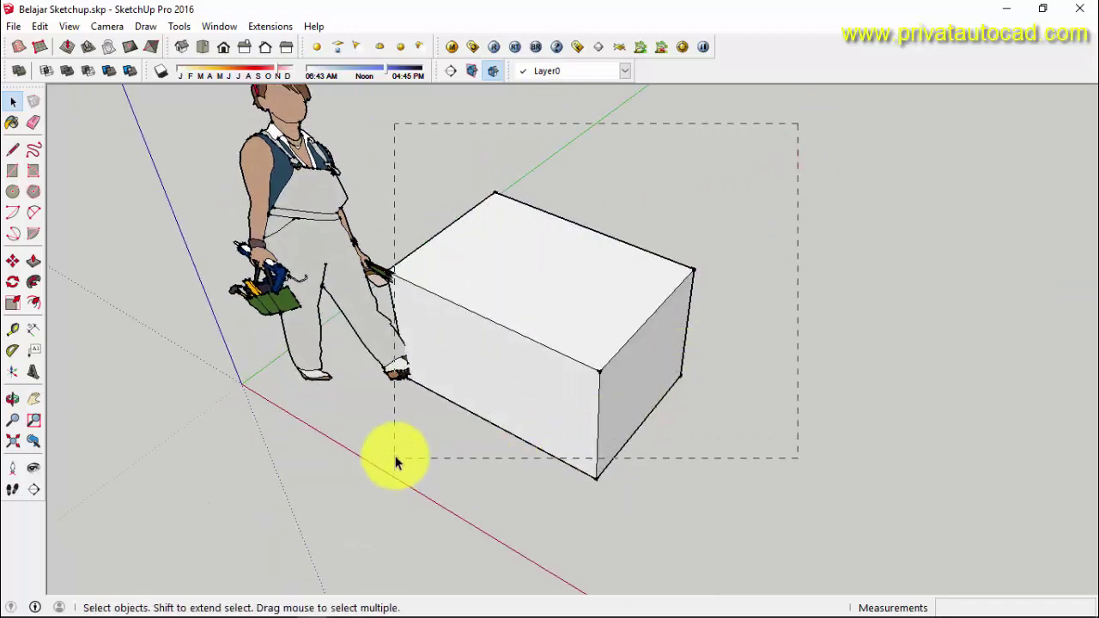
{"action": "left_click_drag", "start_coordinate": [383, 440], "coordinate": [383, 441]}
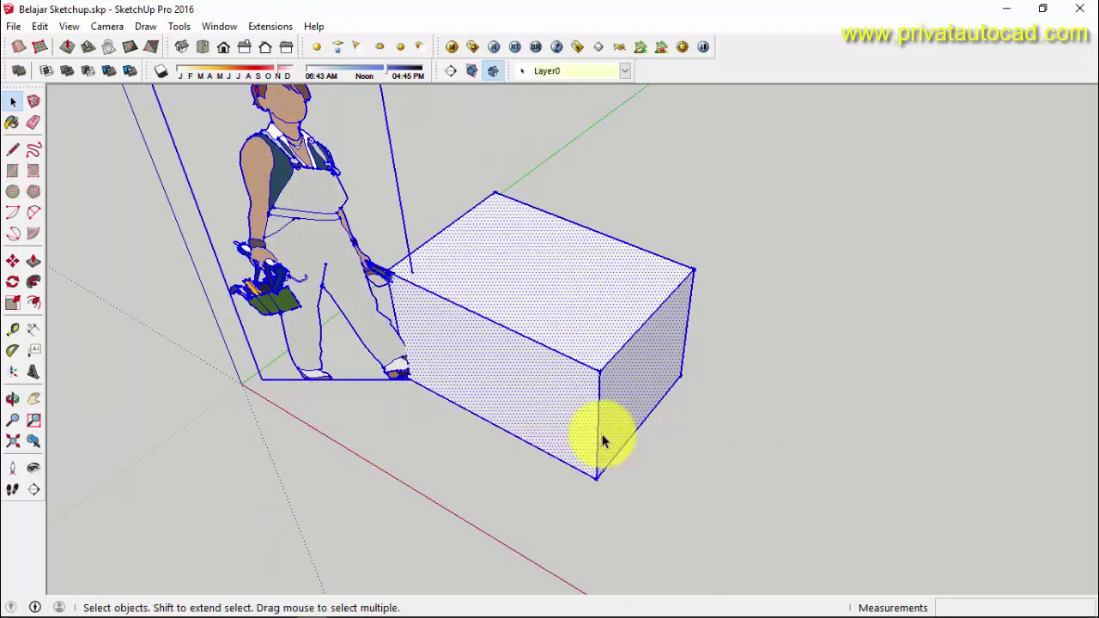
{"action": "left_click", "coordinate": [773, 244]}
{"action": "mouse_move", "coordinate": [773, 244]}
{"action": "middle_mouse_down"}
{"action": "mouse_move", "coordinate": [444, 458]}
{"action": "mouse_move", "coordinate": [529, 403]}
{"action": "middle_mouse_up"}
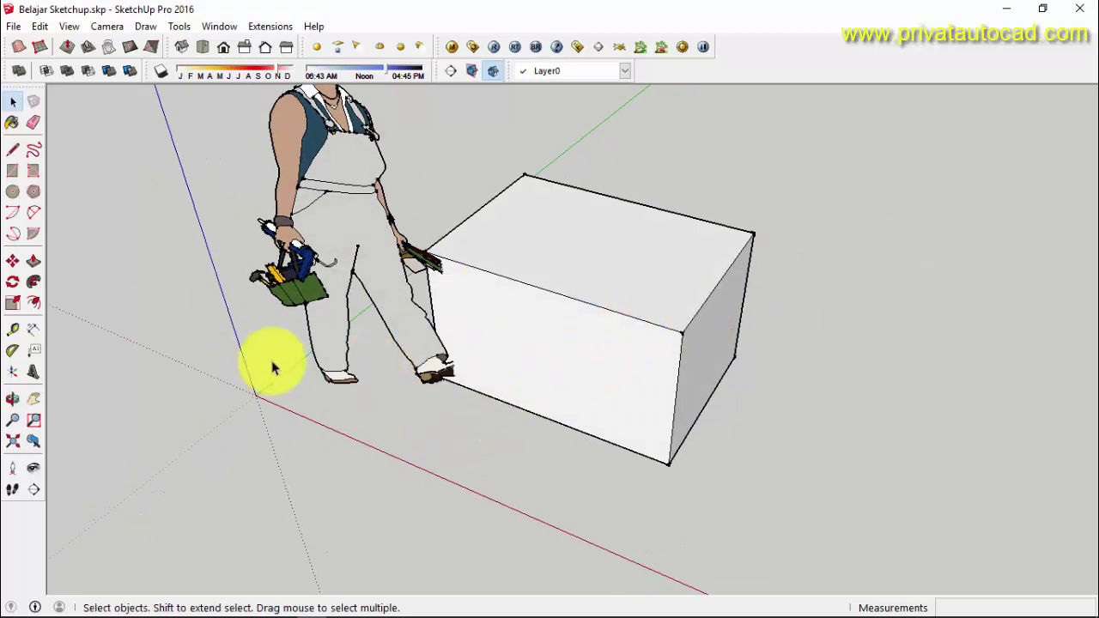
{"action": "scroll", "coordinate": [272, 366], "scroll_direction": "down", "scroll_amount": 2}
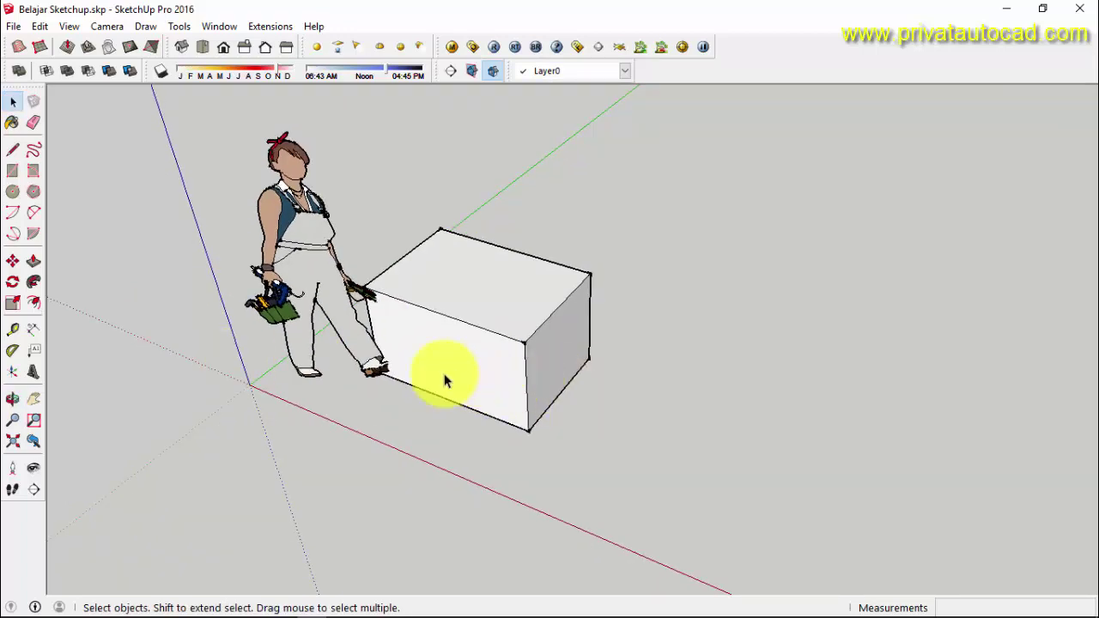
{"action": "scroll", "coordinate": [179, 318], "scroll_direction": "down", "scroll_amount": 2}
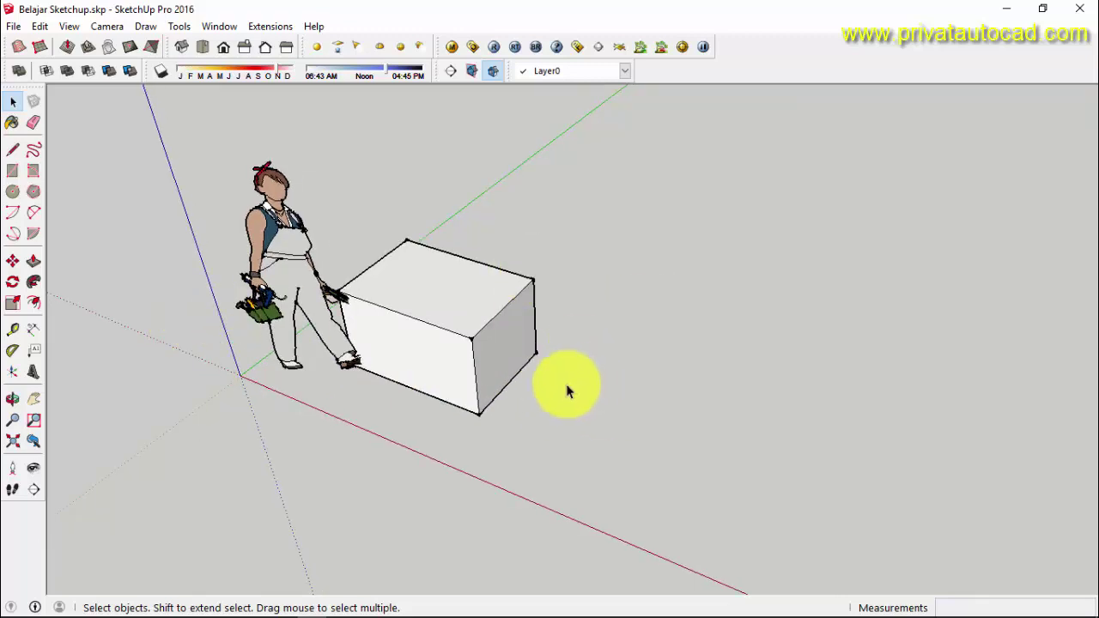
{"action": "scroll", "coordinate": [466, 331], "scroll_direction": "up", "scroll_amount": 2}
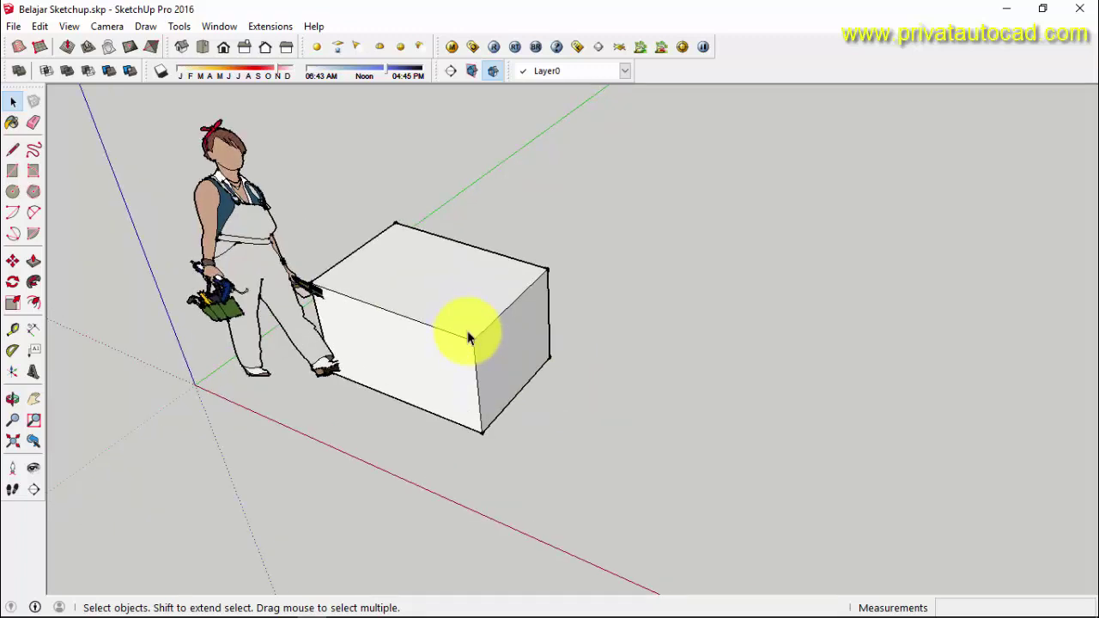
Step: Open and close the Tools menu, orbit slightly, then reopen the menus for camera commands
{"action": "left_click", "coordinate": [181, 26]}
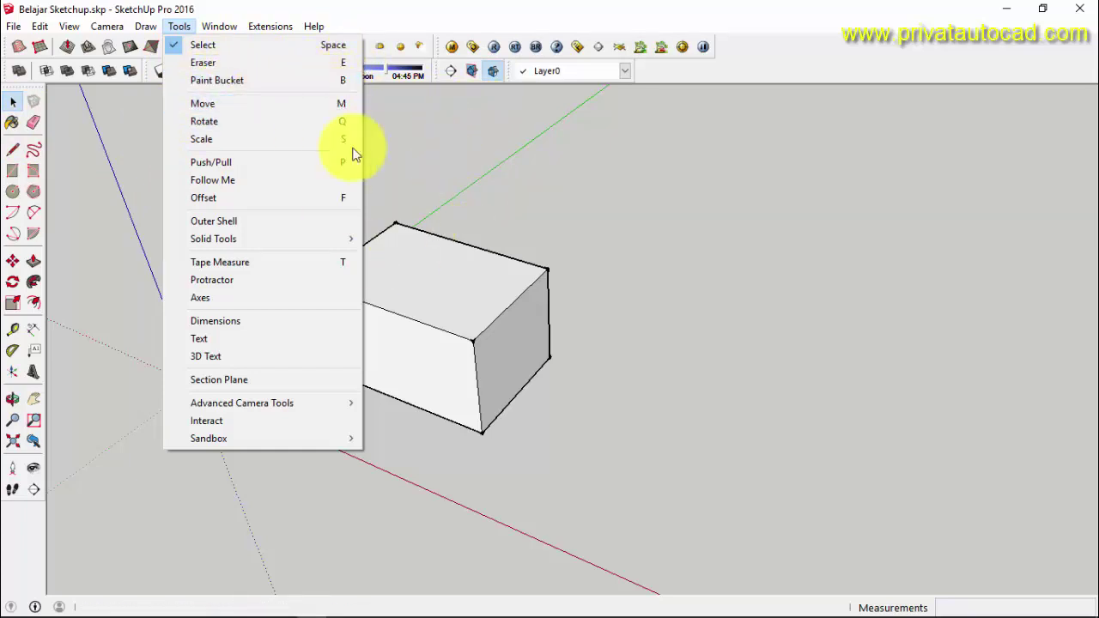
{"action": "left_click", "coordinate": [432, 168]}
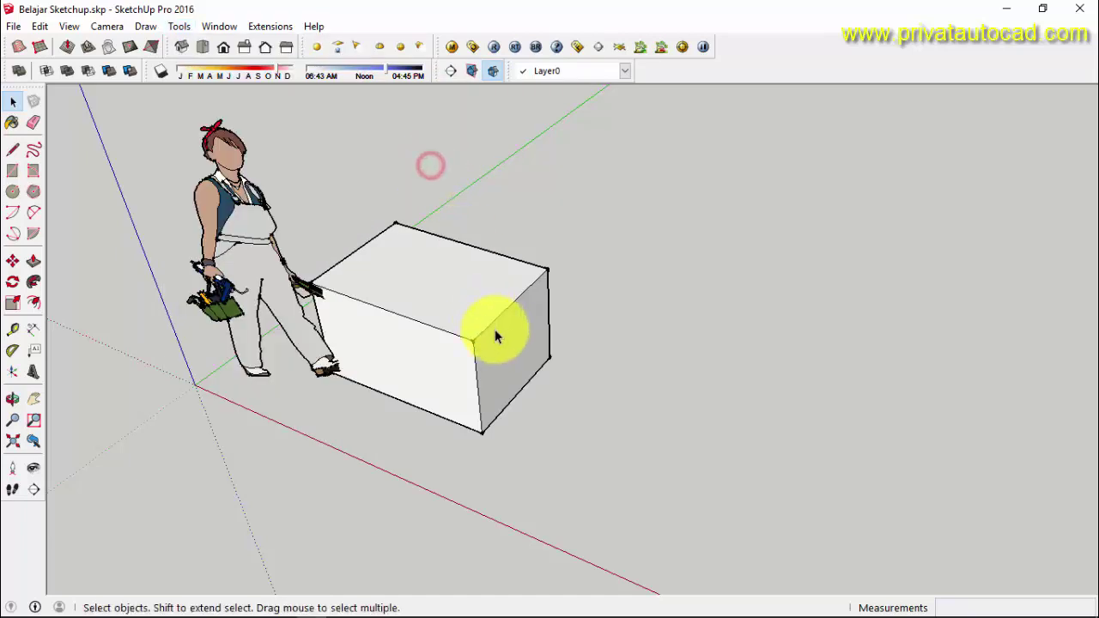
{"action": "middle_click_drag", "start_coordinate": [493, 331], "coordinate": [446, 283]}
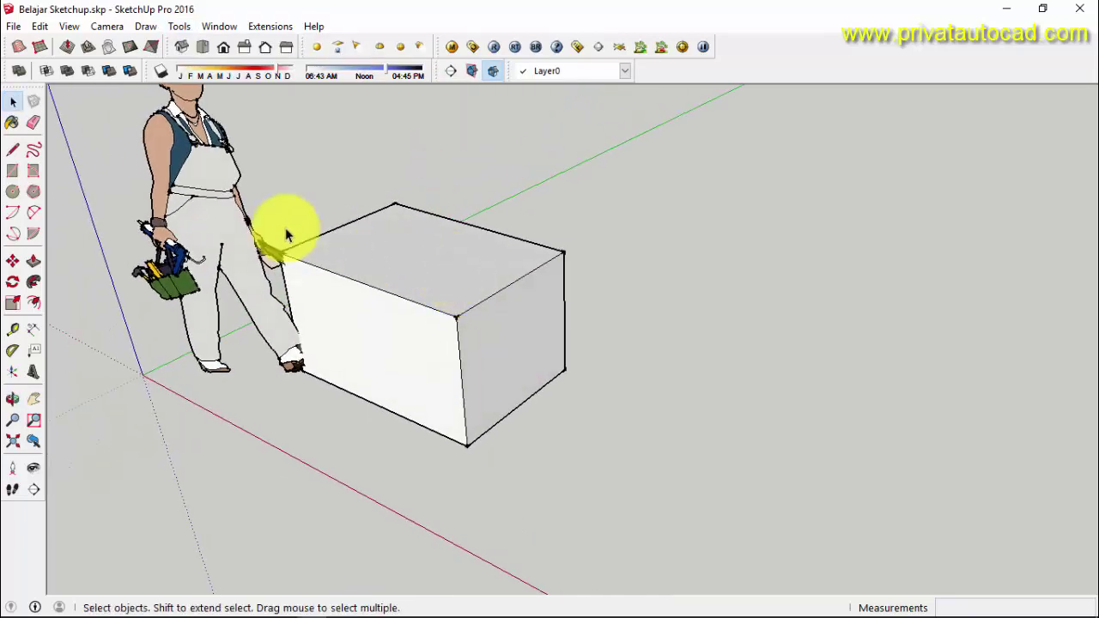
{"action": "left_click", "coordinate": [183, 27]}
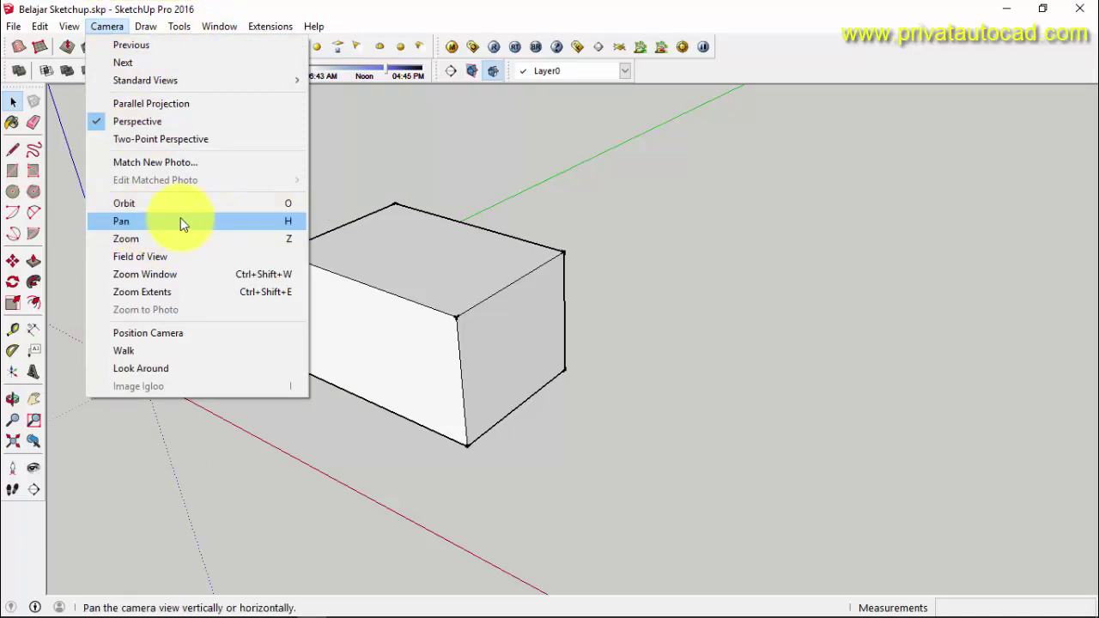
Step: Close the camera menu and pan with H so the figure and box sit lower
{"action": "left_click", "coordinate": [569, 181]}
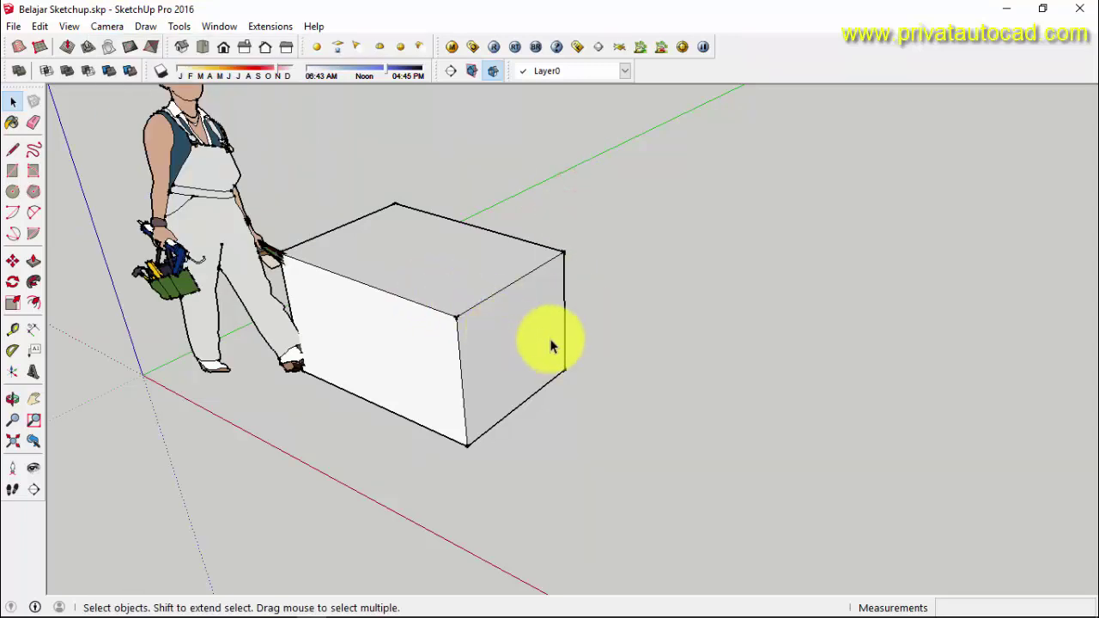
{"action": "key", "text": "h"}
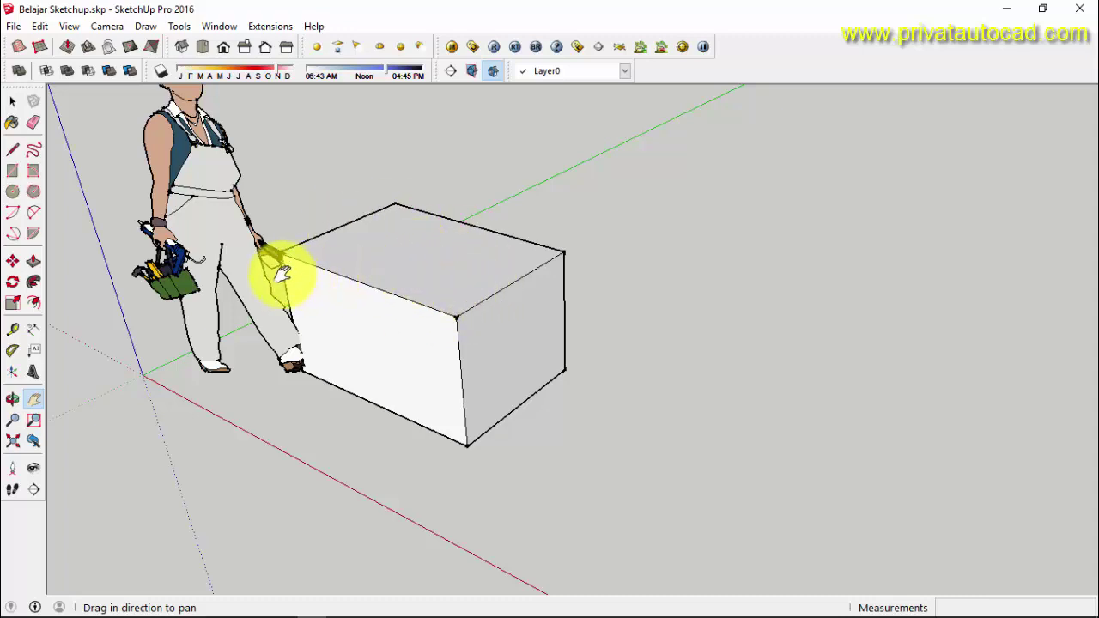
{"action": "mouse_move", "coordinate": [240, 273]}
{"action": "left_mouse_down"}
{"action": "mouse_move", "coordinate": [437, 312]}
{"action": "mouse_move", "coordinate": [792, 312]}
{"action": "mouse_move", "coordinate": [287, 335]}
{"action": "mouse_move", "coordinate": [545, 359]}
{"action": "mouse_move", "coordinate": [599, 318]}
{"action": "mouse_move", "coordinate": [228, 400]}
{"action": "mouse_move", "coordinate": [687, 314]}
{"action": "mouse_move", "coordinate": [294, 372]}
{"action": "mouse_move", "coordinate": [228, 363]}
{"action": "left_mouse_up"}
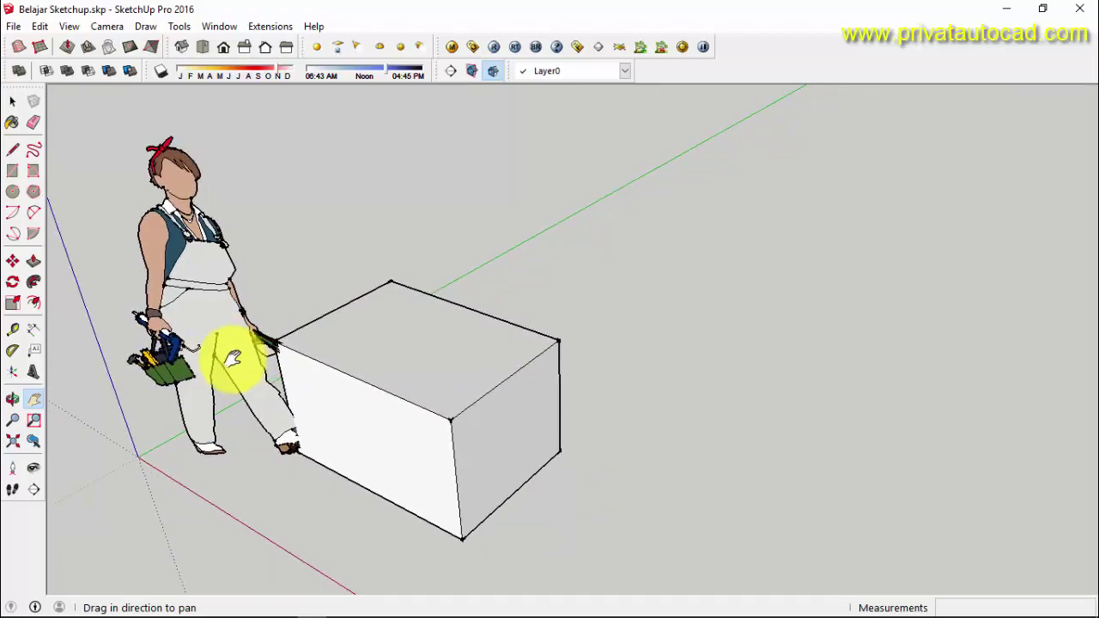
{"action": "middle_click_drag", "start_coordinate": [438, 304], "coordinate": [416, 371]}
{"action": "key", "text": "h"}
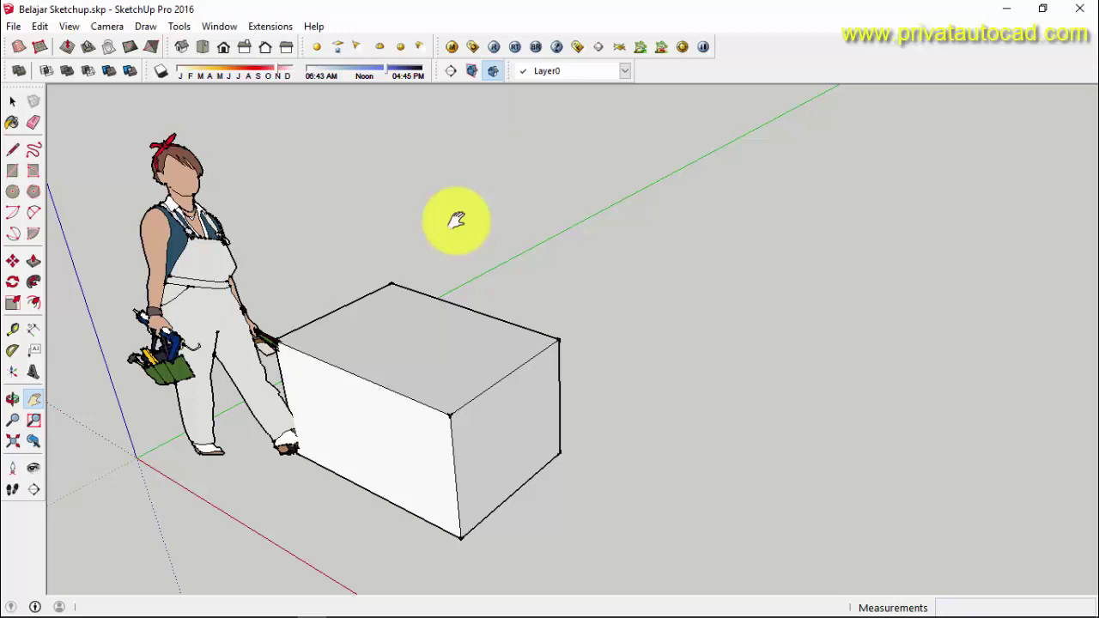
{"action": "key", "text": "space"}
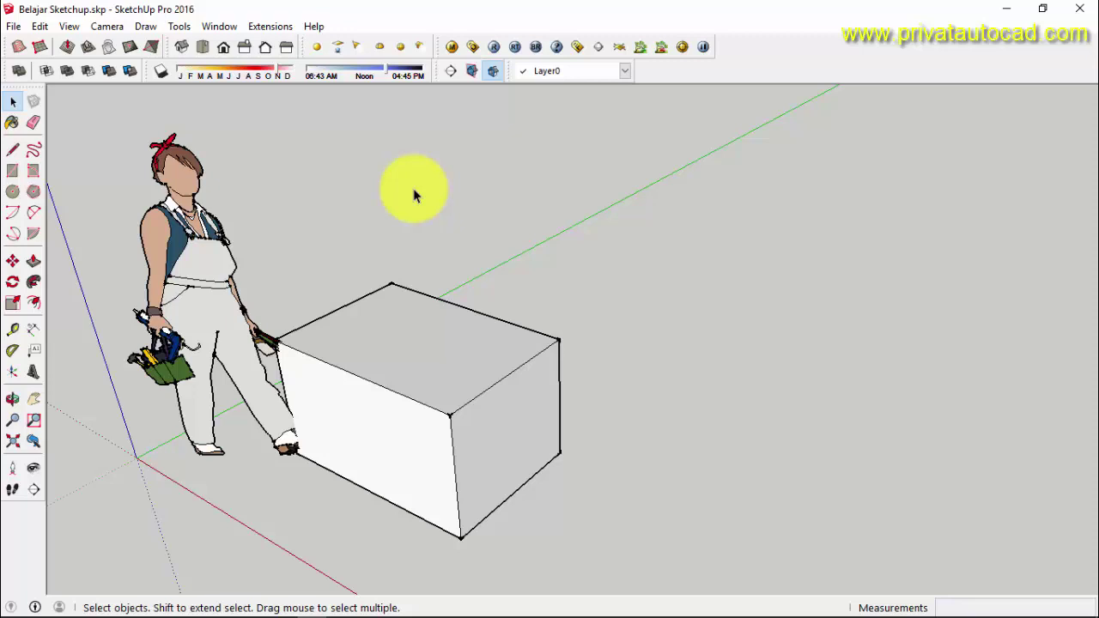
Step: Draw a five-corner notched outline on the ground beside the box, closing it into a face
{"action": "key", "text": "l"}
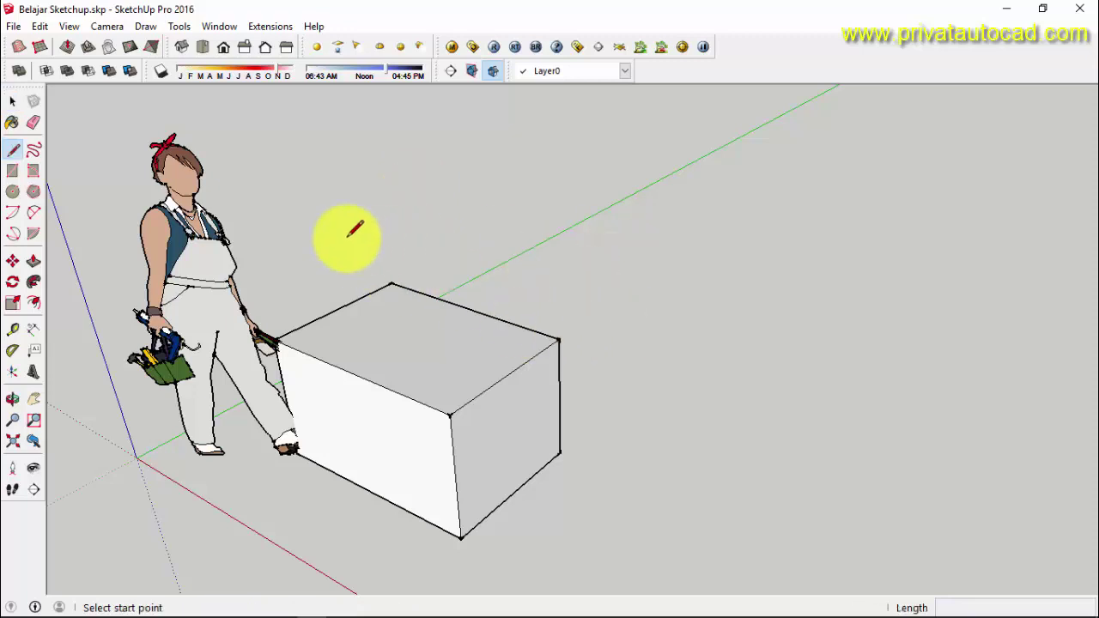
{"action": "scroll", "coordinate": [349, 235], "scroll_direction": "down", "scroll_amount": 2}
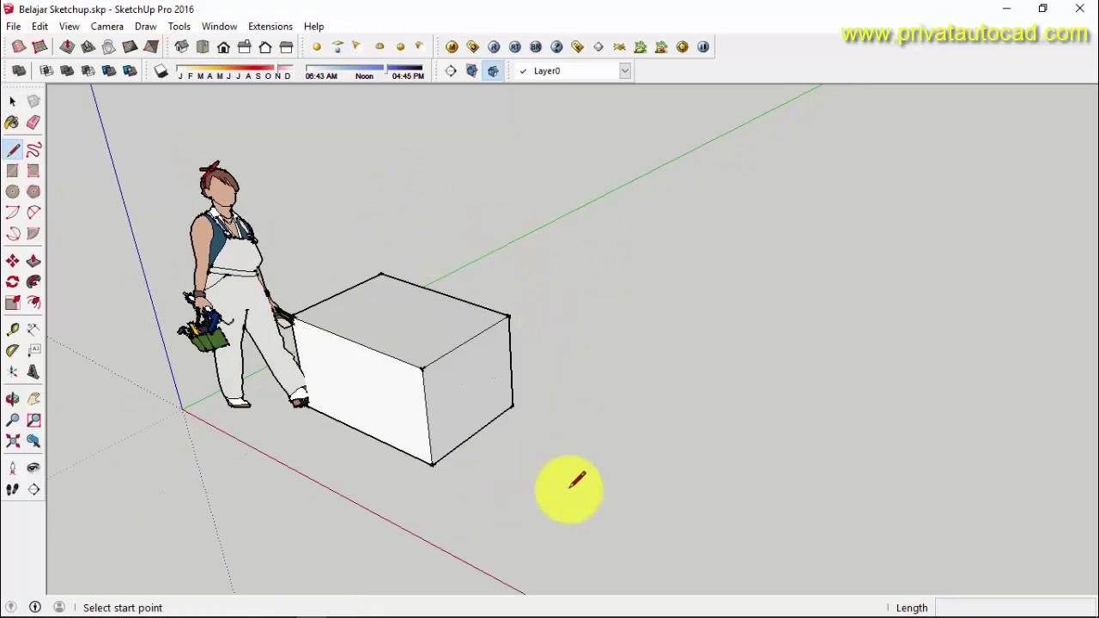
{"action": "left_click", "coordinate": [469, 508]}
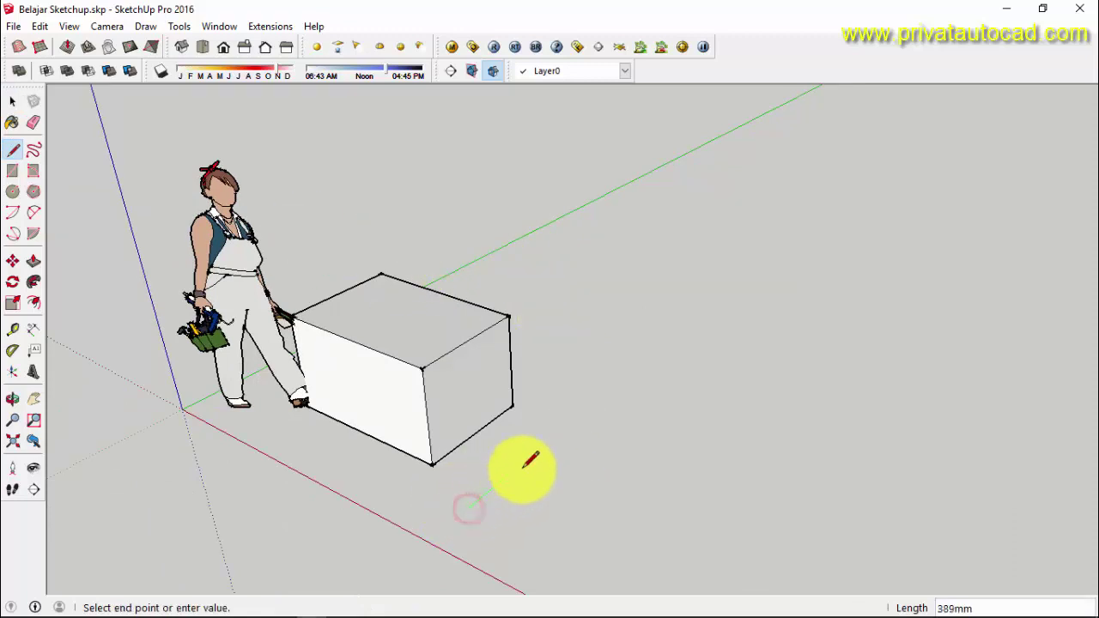
{"action": "left_click", "coordinate": [628, 375]}
{"action": "left_click", "coordinate": [796, 433]}
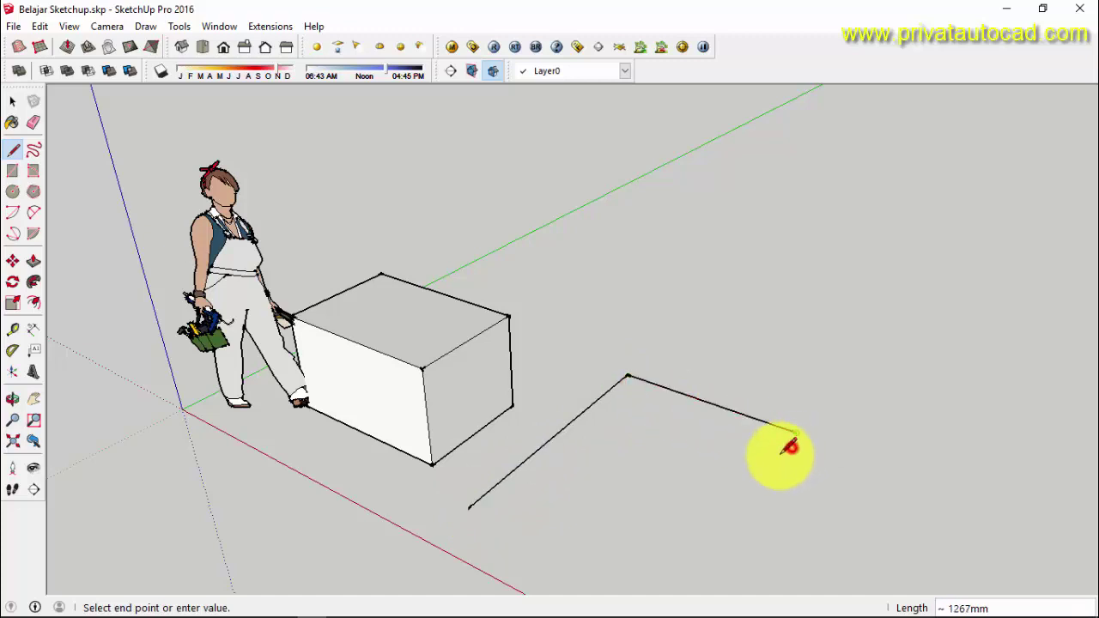
{"action": "left_click", "coordinate": [715, 541]}
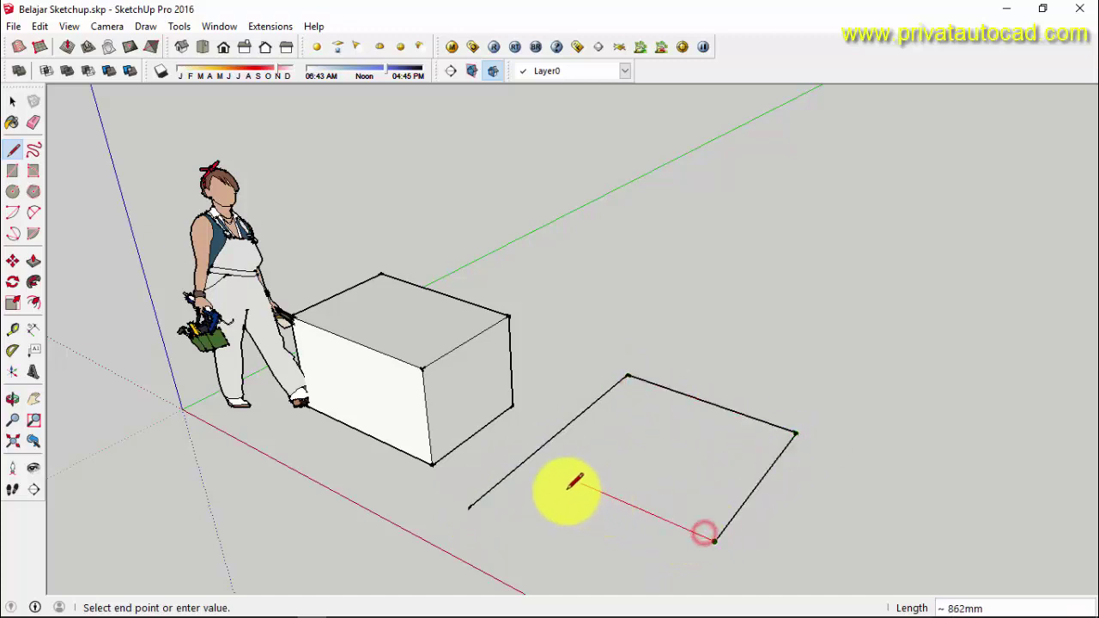
{"action": "left_click", "coordinate": [560, 486]}
{"action": "left_click", "coordinate": [469, 508]}
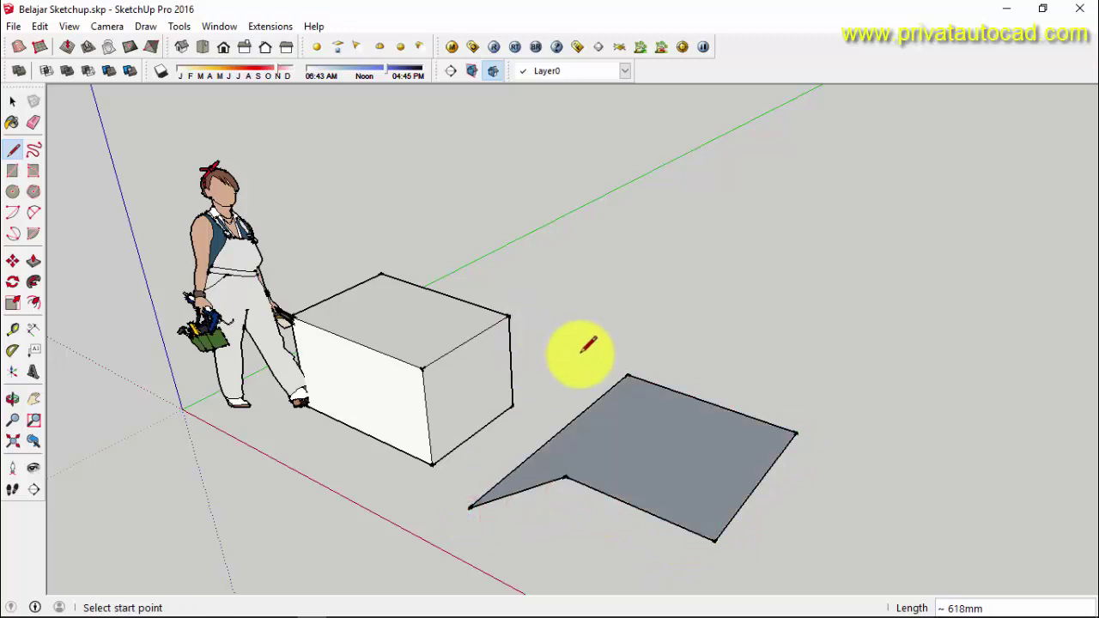
{"action": "middle_click_drag", "start_coordinate": [581, 351], "coordinate": [588, 401]}
{"action": "key", "text": "space"}
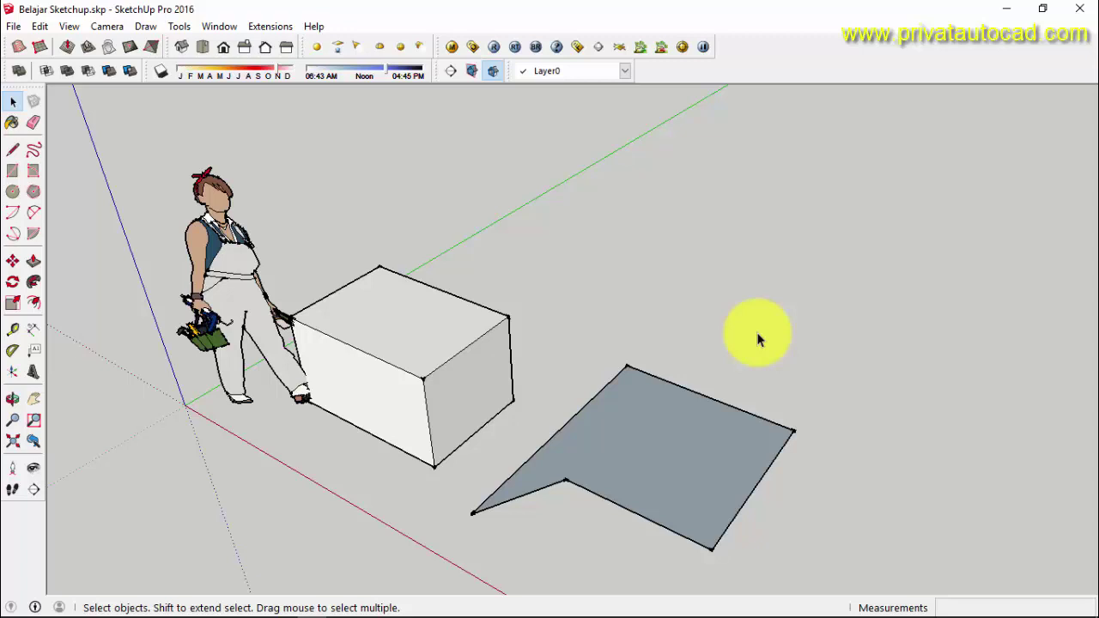
{"action": "middle_click_drag", "start_coordinate": [601, 368], "coordinate": [506, 391]}
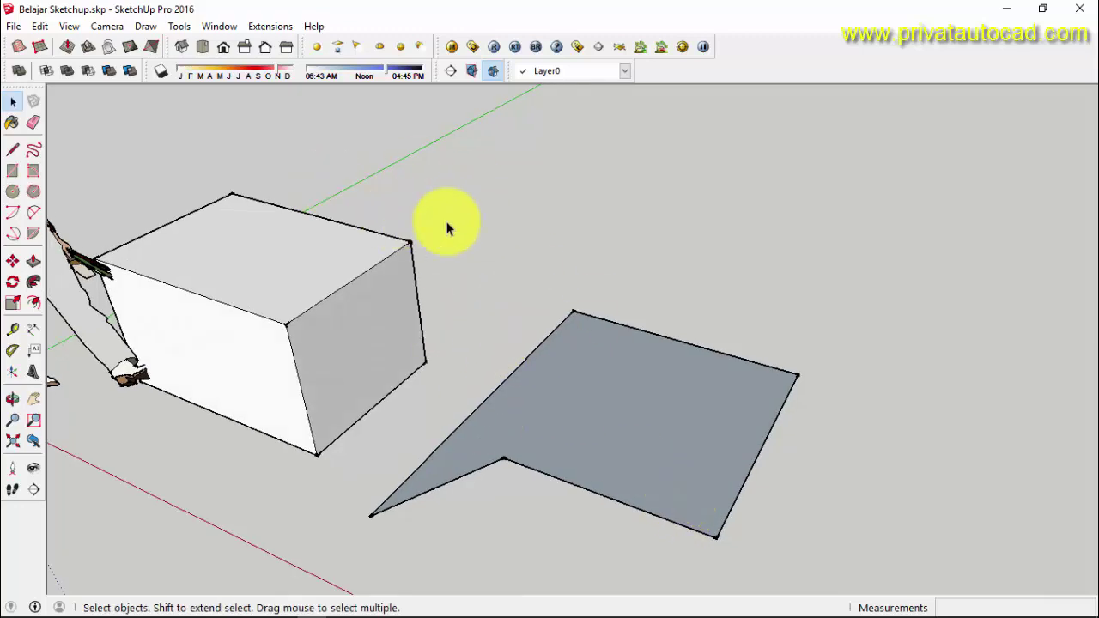
Step: Orbit low around the grey face and box, then select and deselect the face
{"action": "middle_click_drag", "start_coordinate": [466, 300], "coordinate": [480, 335]}
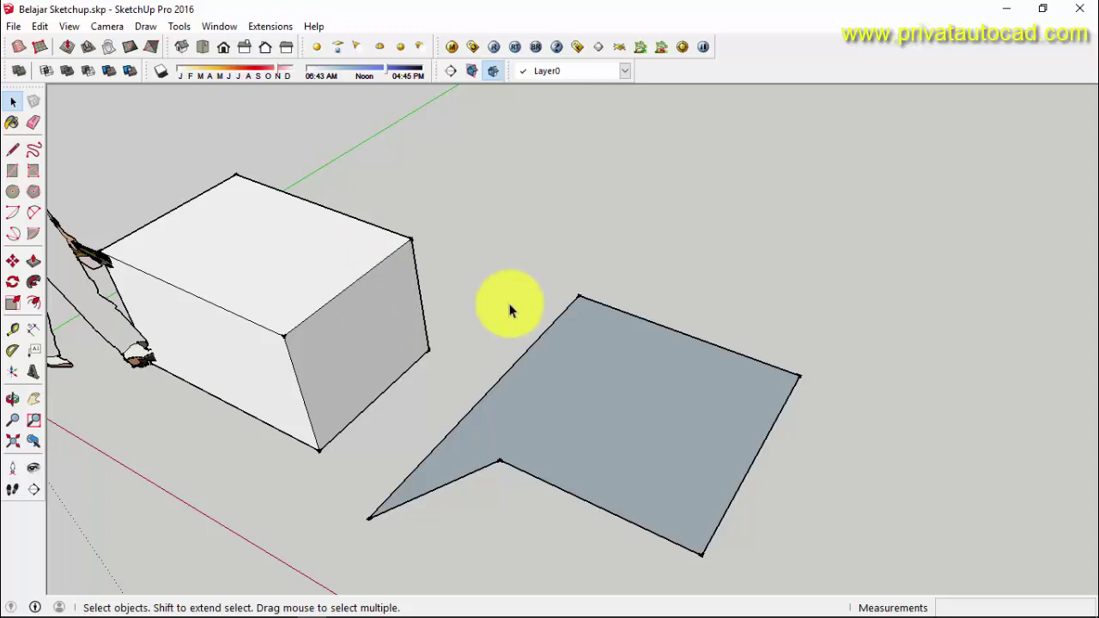
{"action": "middle_click_drag", "start_coordinate": [498, 295], "coordinate": [552, 294]}
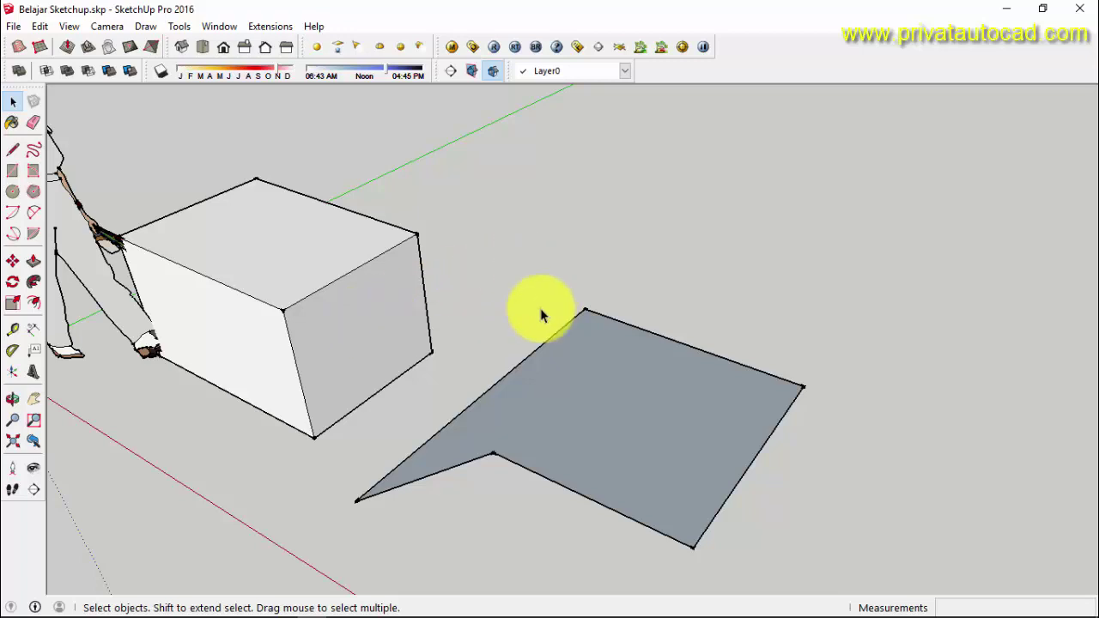
{"action": "mouse_move", "coordinate": [539, 307]}
{"action": "middle_mouse_down"}
{"action": "mouse_move", "coordinate": [653, 472]}
{"action": "mouse_move", "coordinate": [633, 459]}
{"action": "middle_mouse_up"}
{"action": "left_click", "coordinate": [653, 472]}
{"action": "scroll", "coordinate": [662, 453], "scroll_direction": "up", "scroll_amount": 2}
{"action": "scroll", "coordinate": [662, 453], "scroll_direction": "down", "scroll_amount": 2}
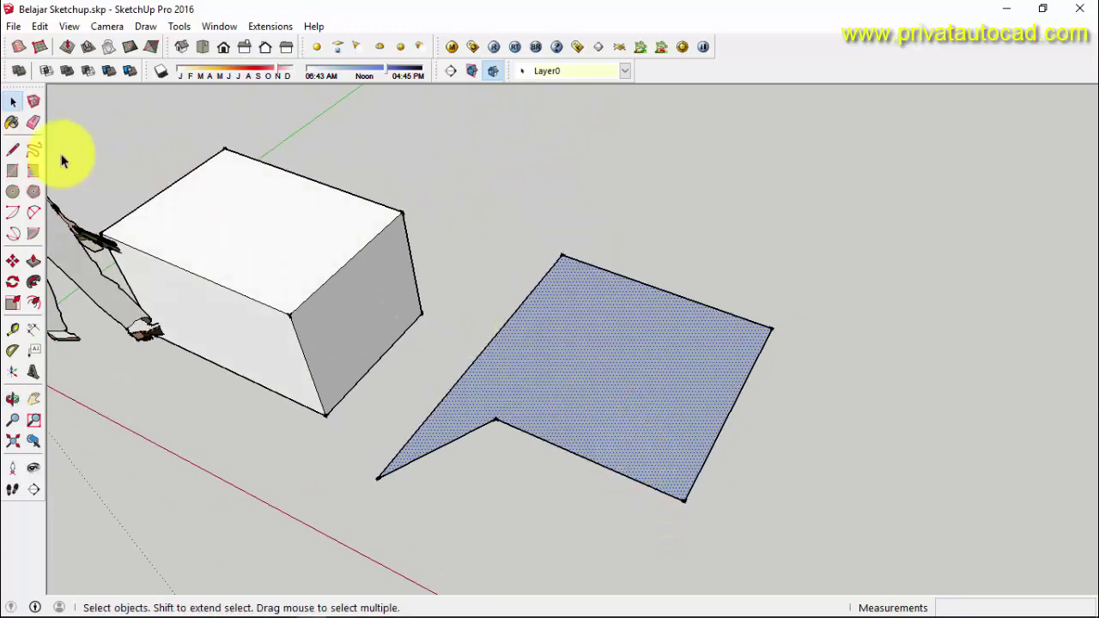
{"action": "left_click", "coordinate": [457, 146]}
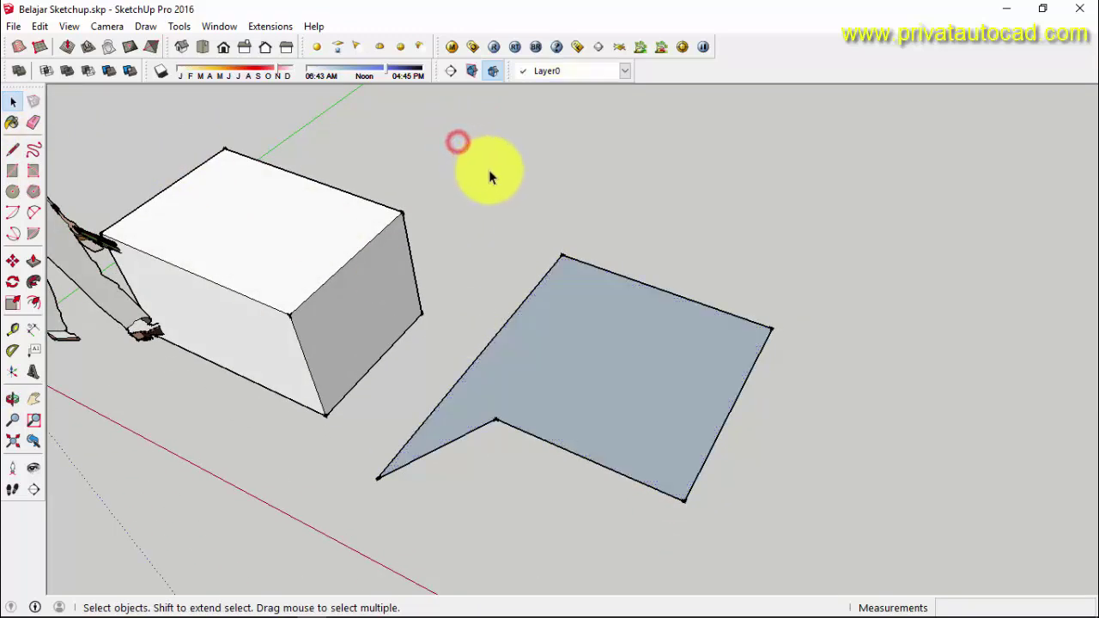
Step: Draw an edge from the face's inner notch corner to its far edge, splitting the face
{"action": "key", "text": "l"}
{"action": "left_click", "coordinate": [495, 419]}
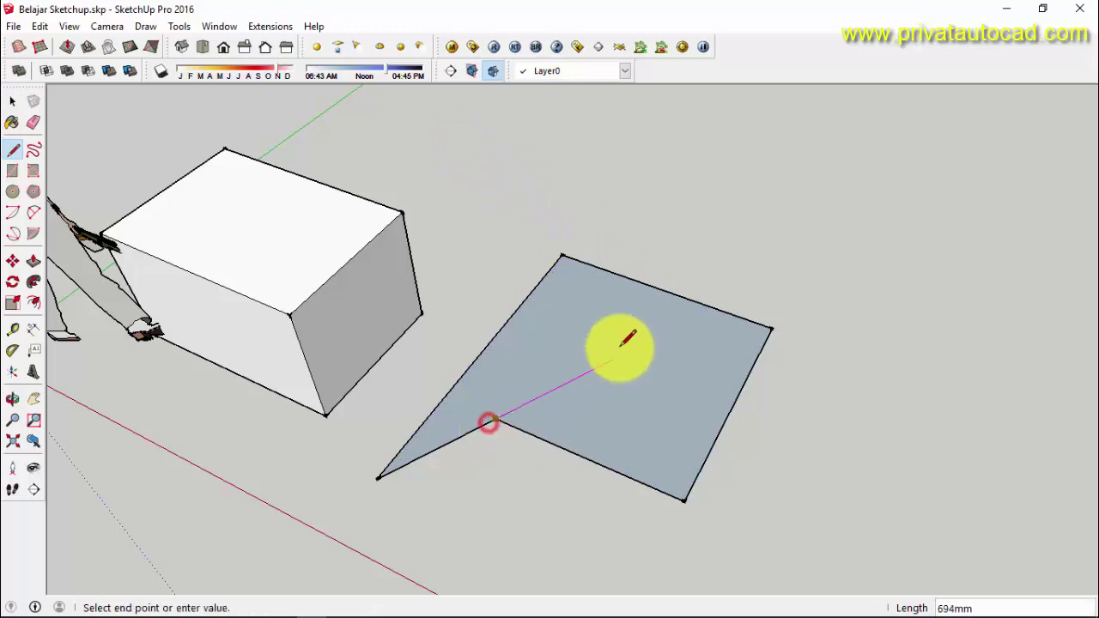
{"action": "left_click", "coordinate": [607, 272]}
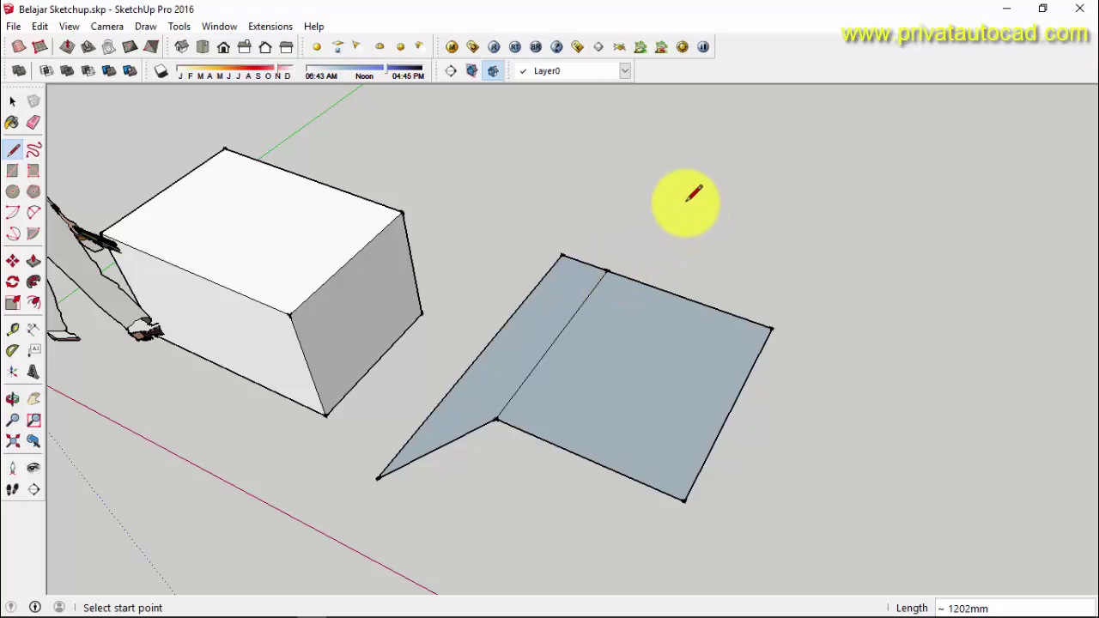
Step: Return to Select, then orbit and pan around the box to inspect the split face
{"action": "key", "text": "space"}
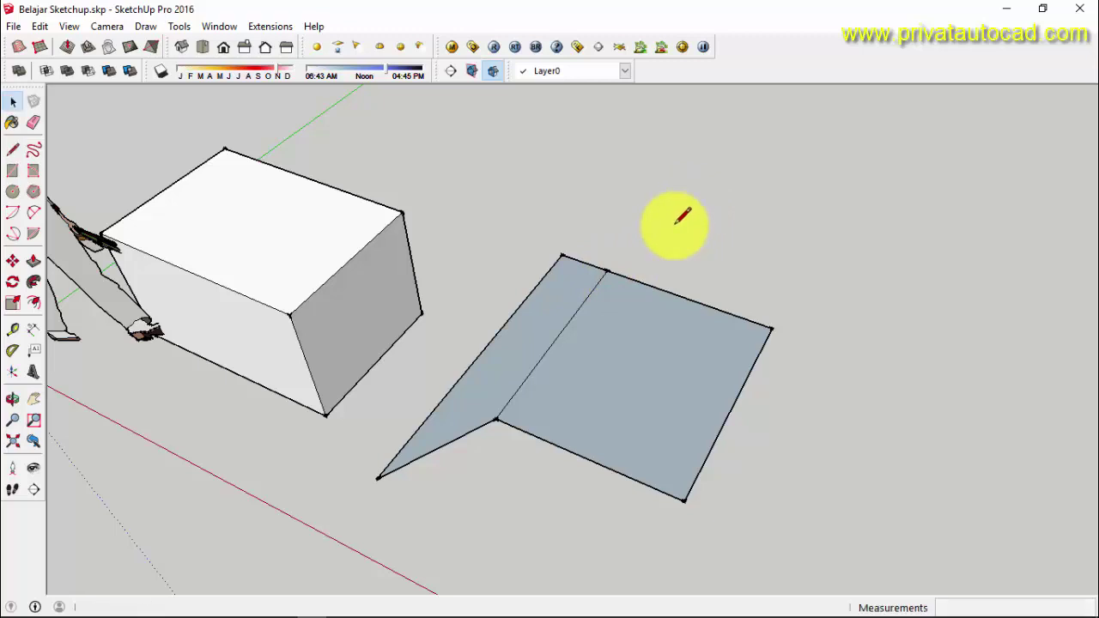
{"action": "mouse_move", "coordinate": [673, 240]}
{"action": "middle_mouse_down"}
{"action": "mouse_move", "coordinate": [648, 312]}
{"action": "mouse_move", "coordinate": [646, 359]}
{"action": "middle_mouse_up"}
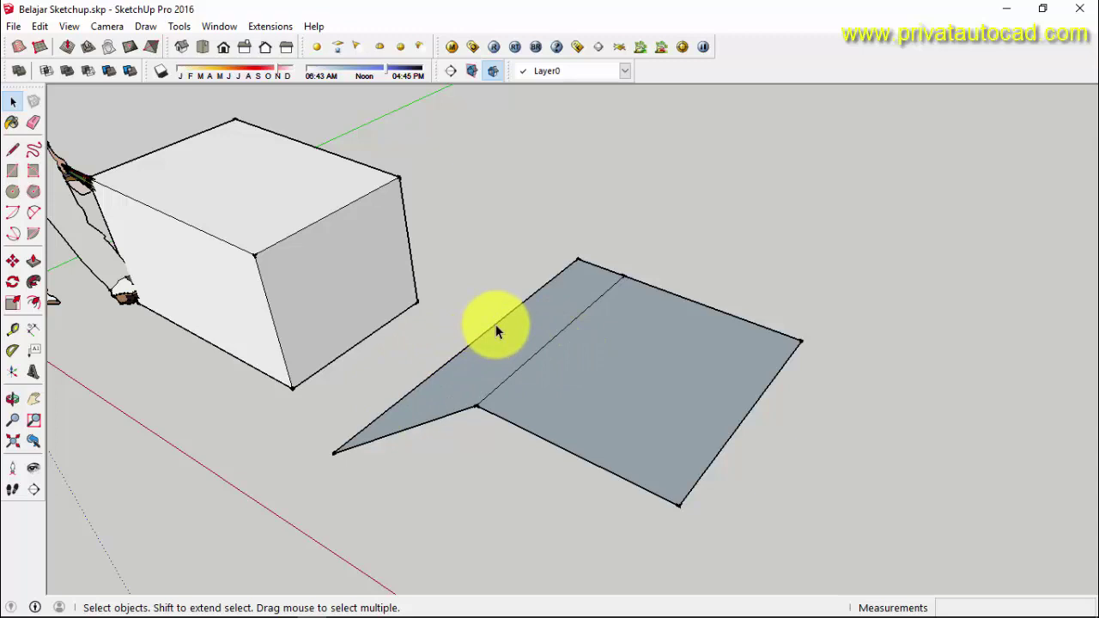
{"action": "mouse_move", "coordinate": [522, 326]}
{"action": "middle_mouse_down"}
{"action": "mouse_move", "coordinate": [524, 347]}
{"action": "mouse_move", "coordinate": [566, 376]}
{"action": "middle_mouse_up"}
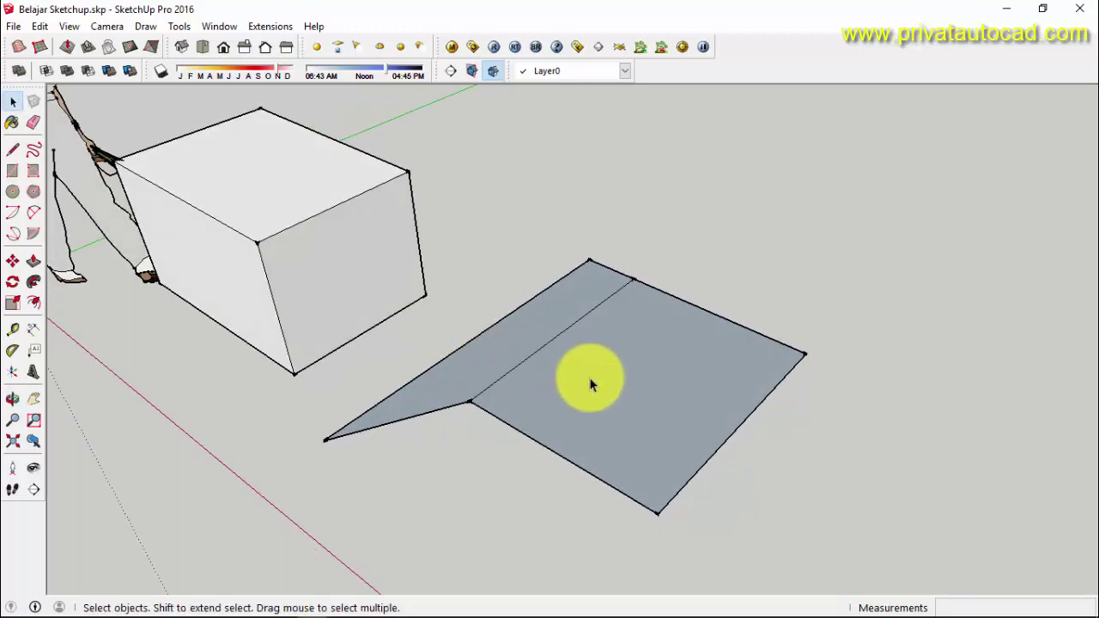
{"action": "mouse_move", "coordinate": [591, 384]}
{"action": "middle_mouse_down"}
{"action": "mouse_move", "coordinate": [566, 306]}
{"action": "mouse_move", "coordinate": [527, 286]}
{"action": "mouse_move", "coordinate": [633, 386]}
{"action": "middle_mouse_up"}
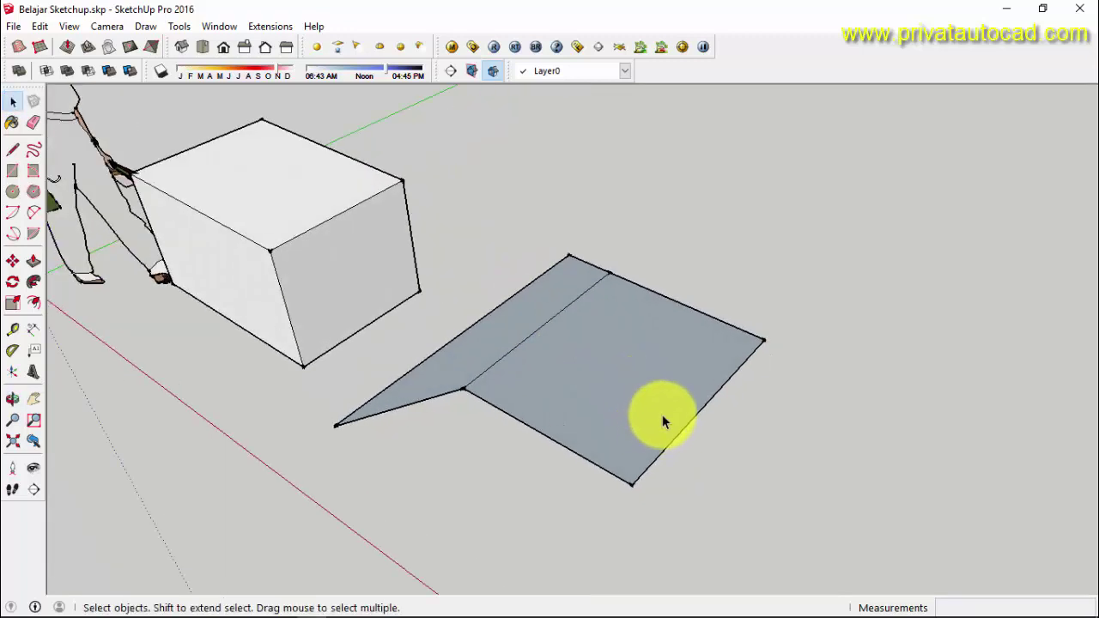
{"action": "middle_click_drag", "start_coordinate": [373, 287], "coordinate": [702, 461]}
{"action": "scroll", "coordinate": [251, 220], "scroll_direction": "down", "scroll_amount": 1}
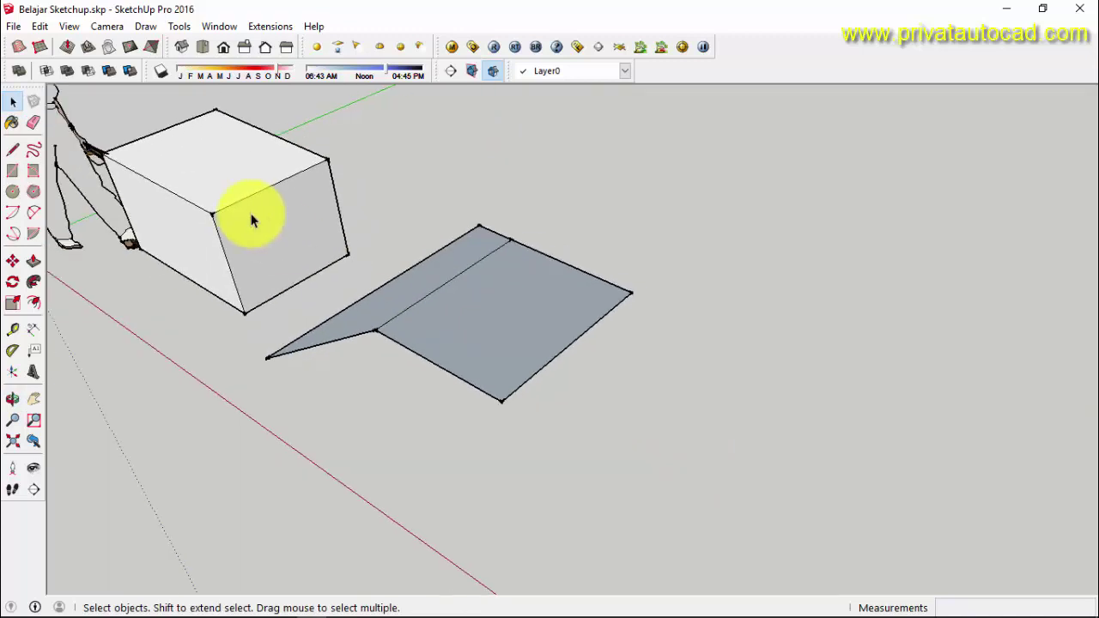
{"action": "middle_click_drag", "start_coordinate": [252, 221], "coordinate": [627, 447]}
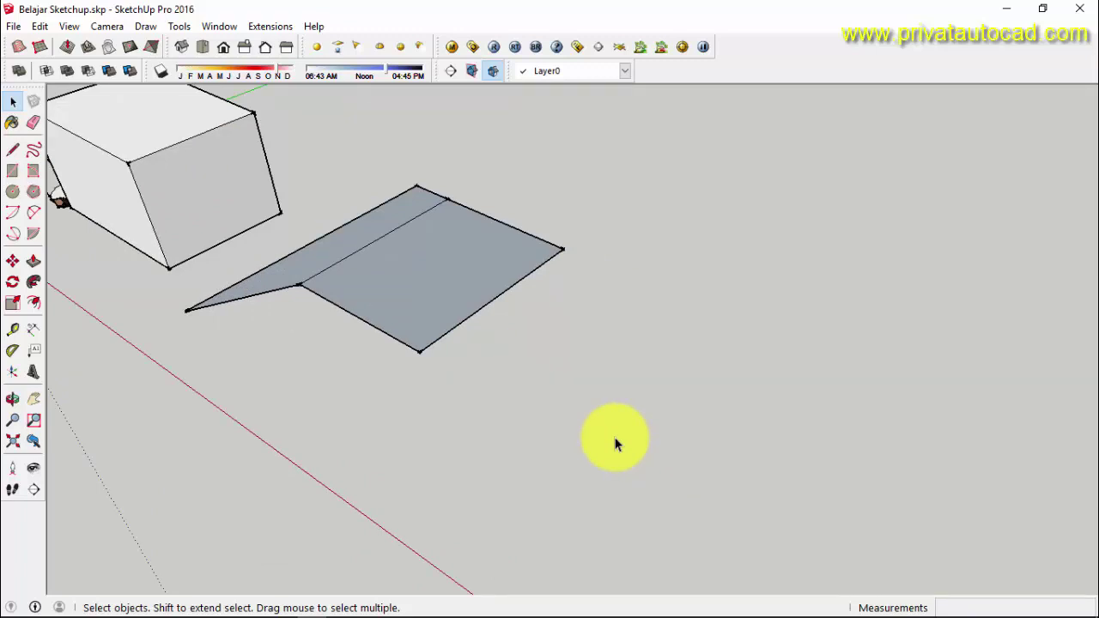
Step: Start a line on the ground below the face and give it a 100 mm length
{"action": "left_click", "coordinate": [12, 151]}
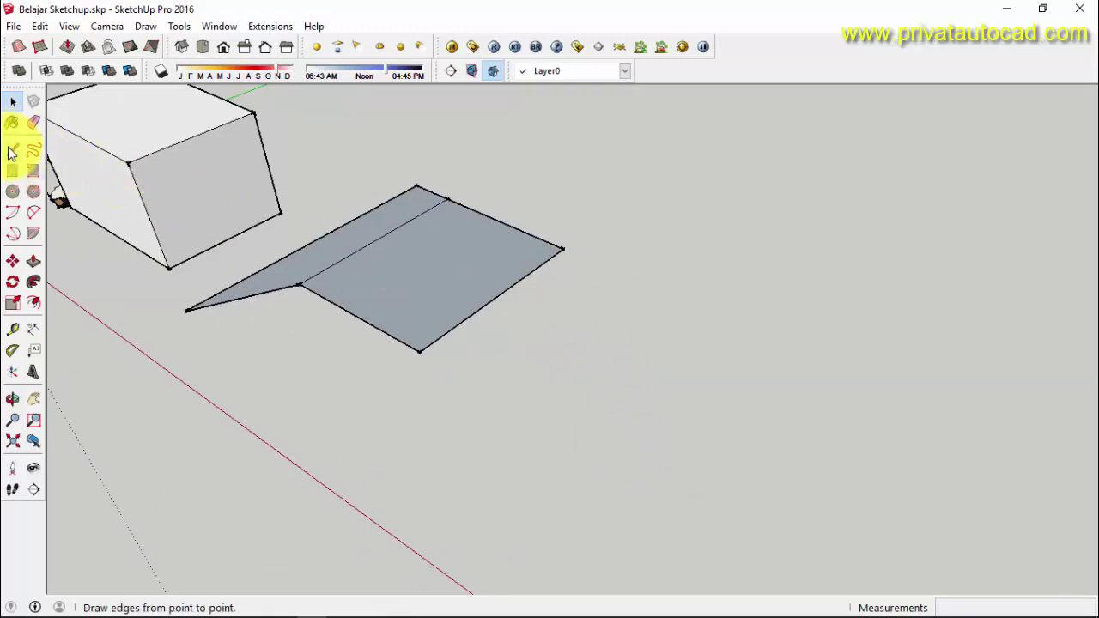
{"action": "left_click", "coordinate": [10, 150]}
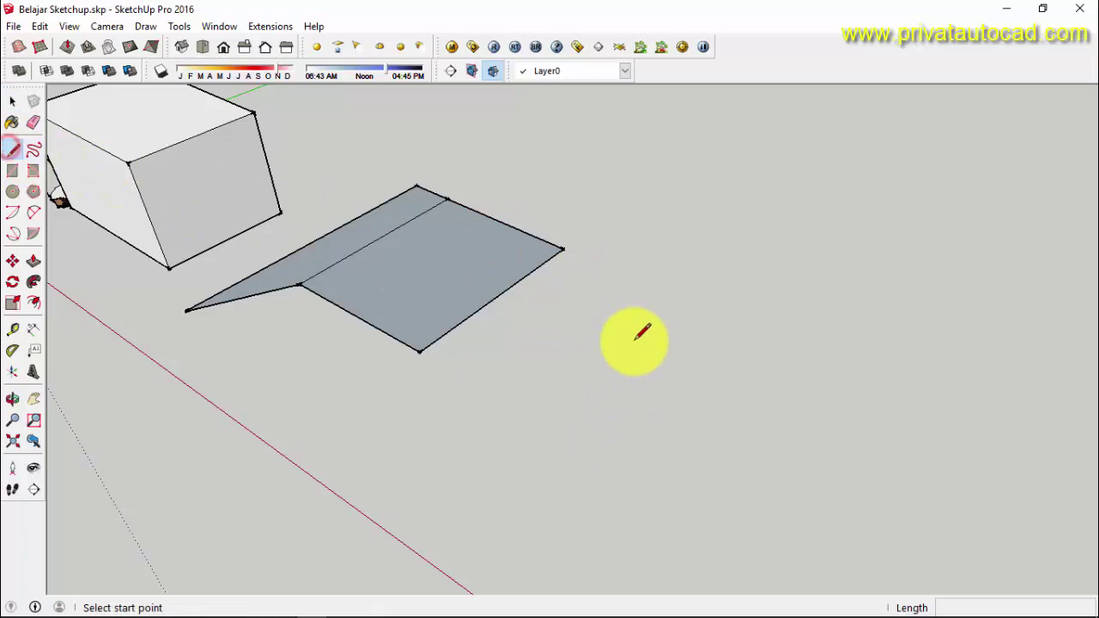
{"action": "left_click", "coordinate": [446, 442]}
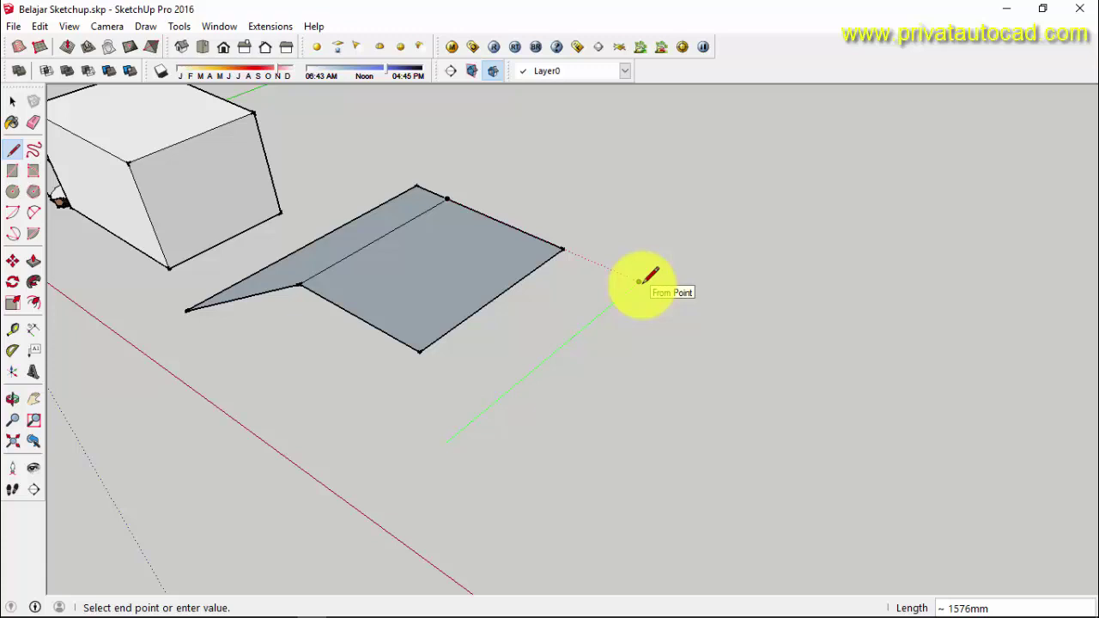
{"action": "type", "text": "1"}
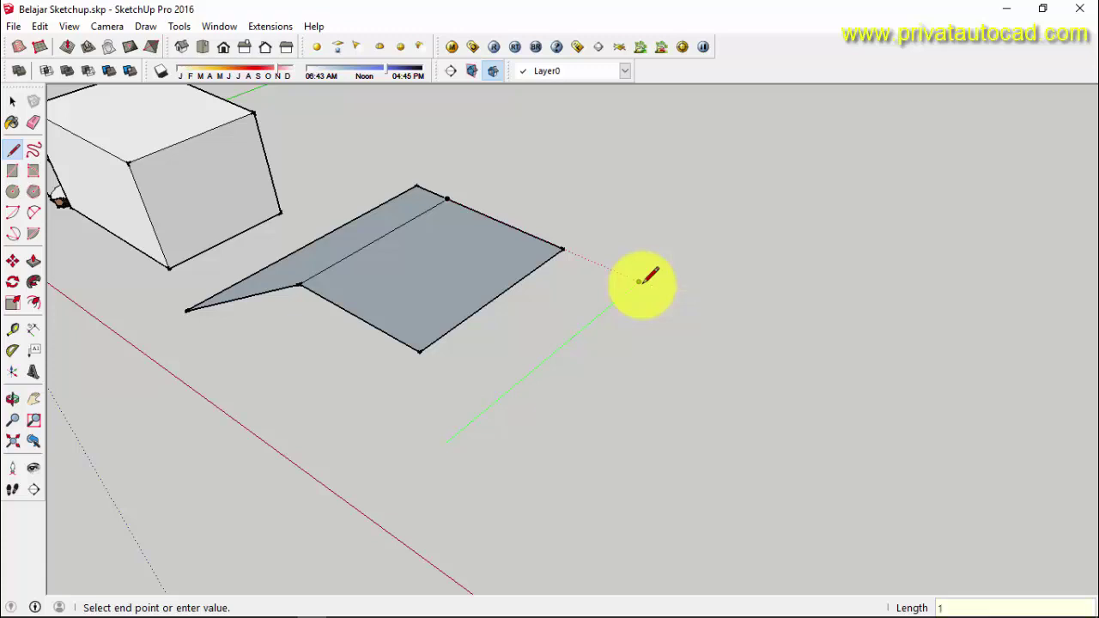
{"action": "type", "text": "00"}
{"action": "key", "text": "Return"}
Step: Finish the 100 mm line, stop drawing, and switch back to Select
{"action": "scroll", "coordinate": [456, 422], "scroll_direction": "up", "scroll_amount": 3}
{"action": "scroll", "coordinate": [441, 393], "scroll_direction": "up", "scroll_amount": 5}
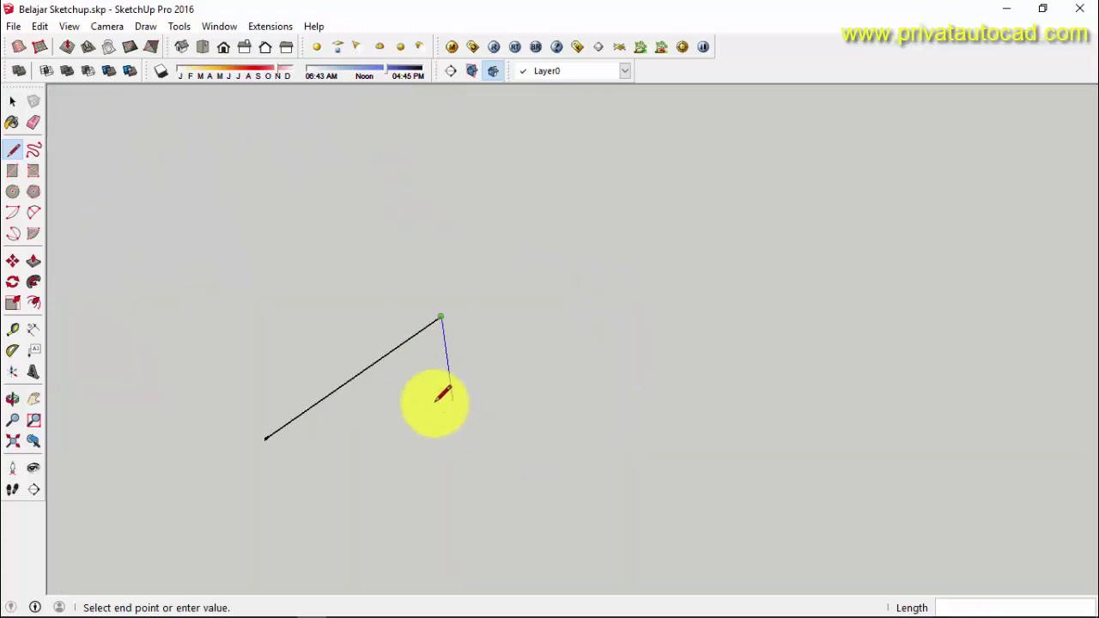
{"action": "scroll", "coordinate": [440, 388], "scroll_direction": "up", "scroll_amount": 2}
{"action": "scroll", "coordinate": [566, 319], "scroll_direction": "down", "scroll_amount": 3}
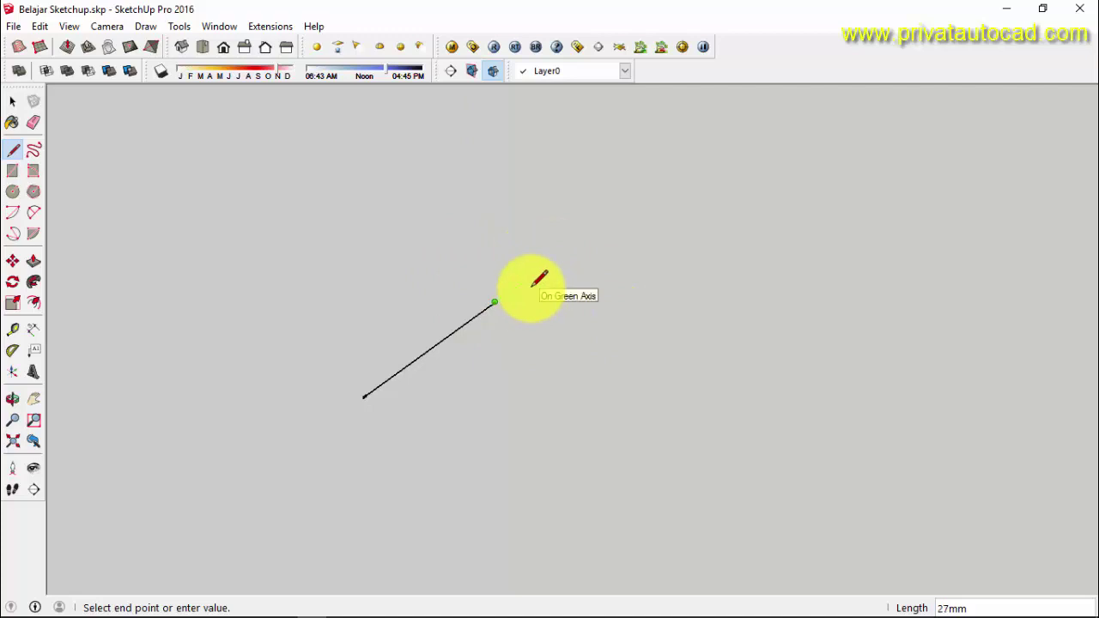
{"action": "left_click", "coordinate": [532, 286]}
{"action": "key", "text": "Escape"}
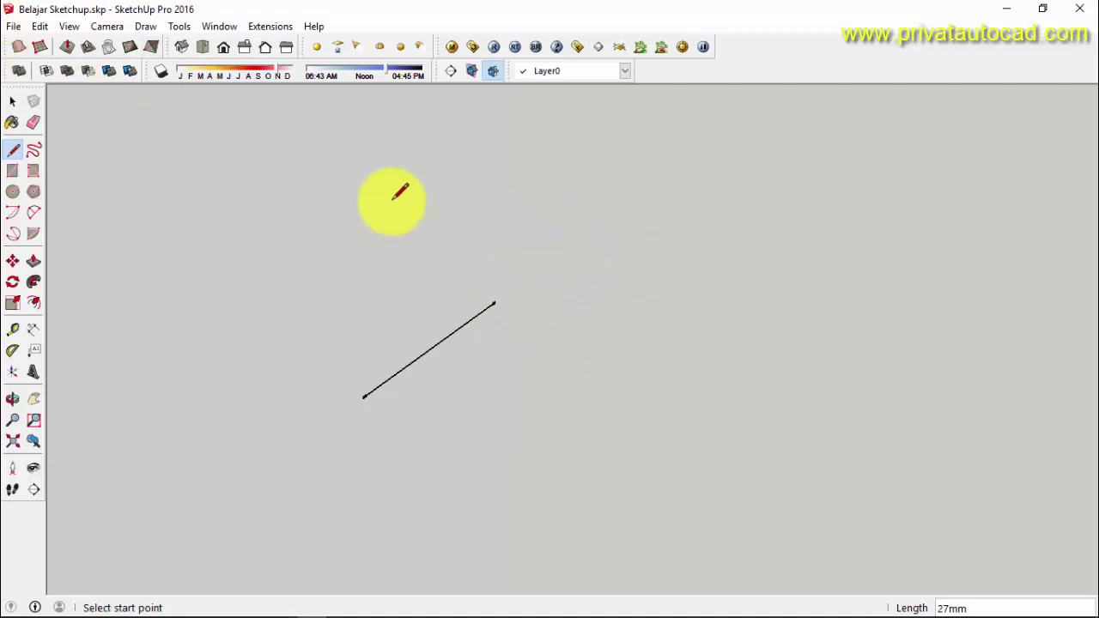
{"action": "key", "text": "space"}
{"action": "scroll", "coordinate": [506, 365], "scroll_direction": "down", "scroll_amount": 3}
{"action": "scroll", "coordinate": [508, 365], "scroll_direction": "down", "scroll_amount": 3}
{"action": "scroll", "coordinate": [510, 375], "scroll_direction": "up", "scroll_amount": 5}
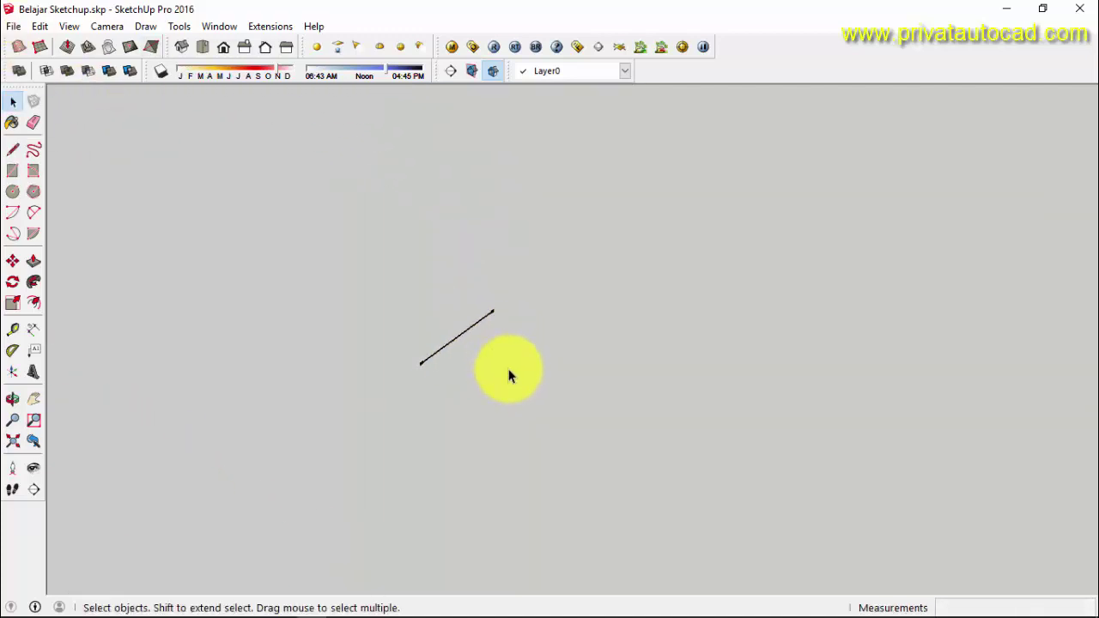
{"action": "scroll", "coordinate": [509, 376], "scroll_direction": "up", "scroll_amount": 3}
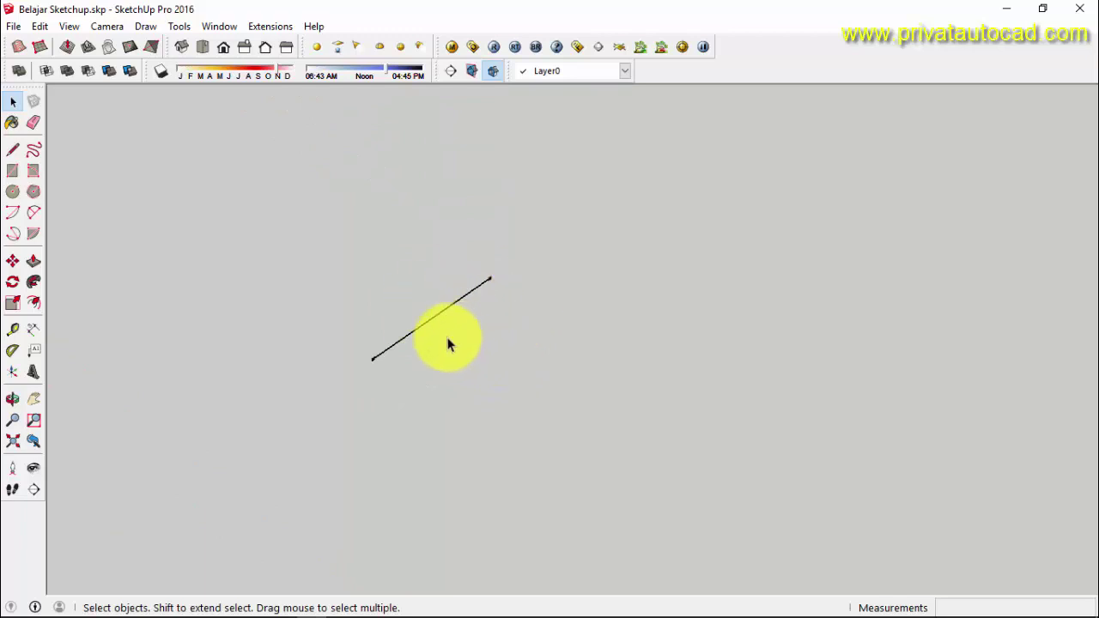
{"action": "left_click", "coordinate": [15, 331]}
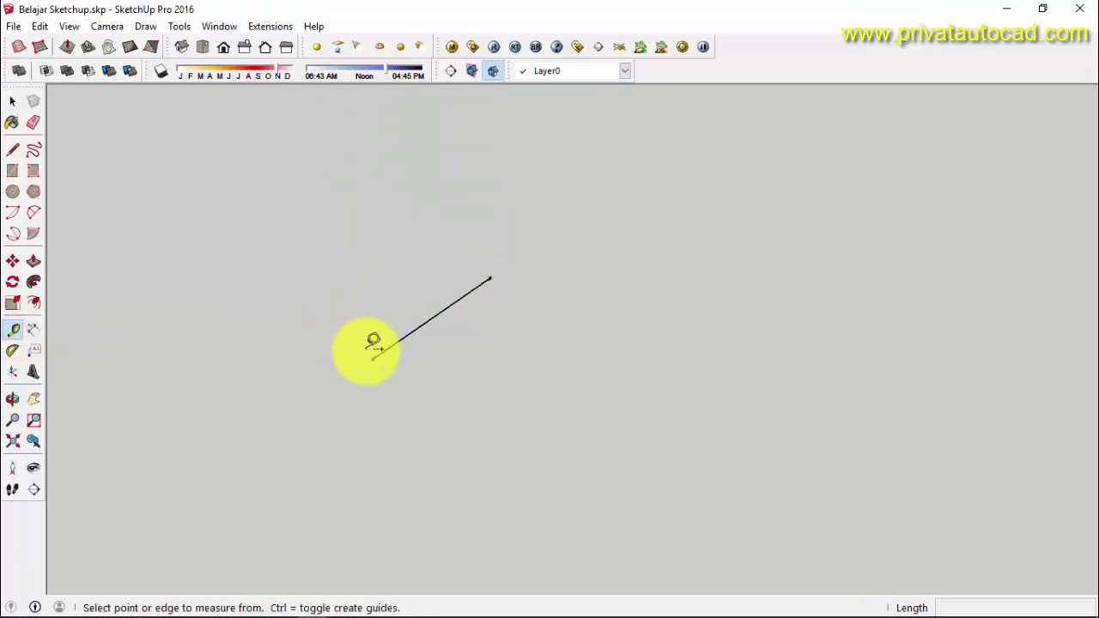
{"action": "left_click", "coordinate": [371, 360]}
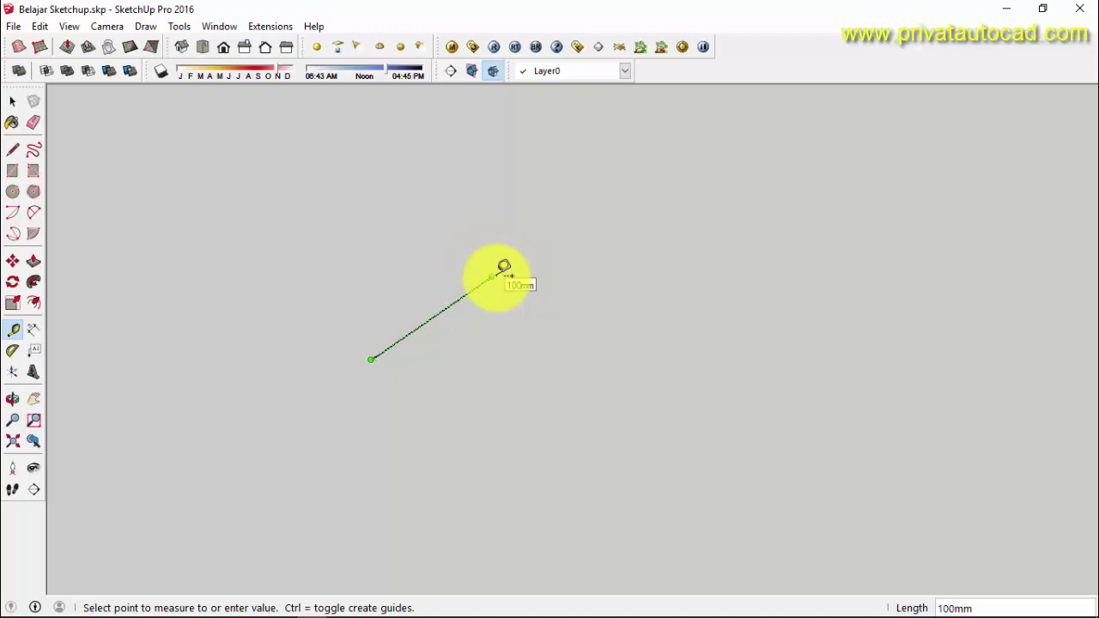
{"action": "key", "text": "space"}
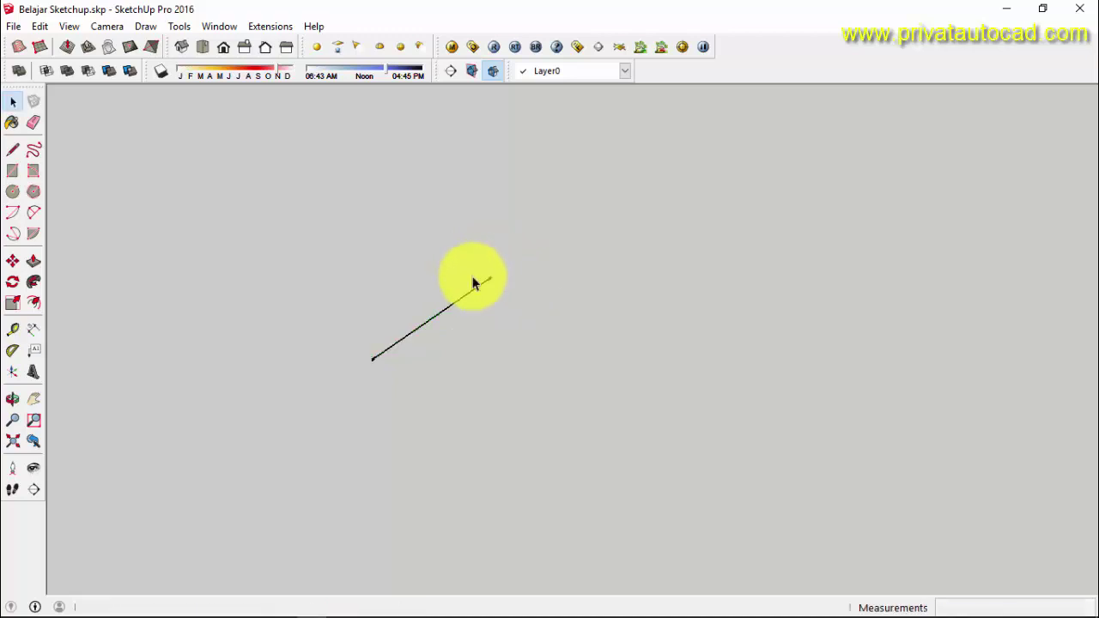
{"action": "scroll", "coordinate": [500, 263], "scroll_direction": "down", "scroll_amount": 3}
Step: Select the short line, box and ramp with a crossing window and delete them
{"action": "left_click_drag", "start_coordinate": [508, 255], "coordinate": [337, 387]}
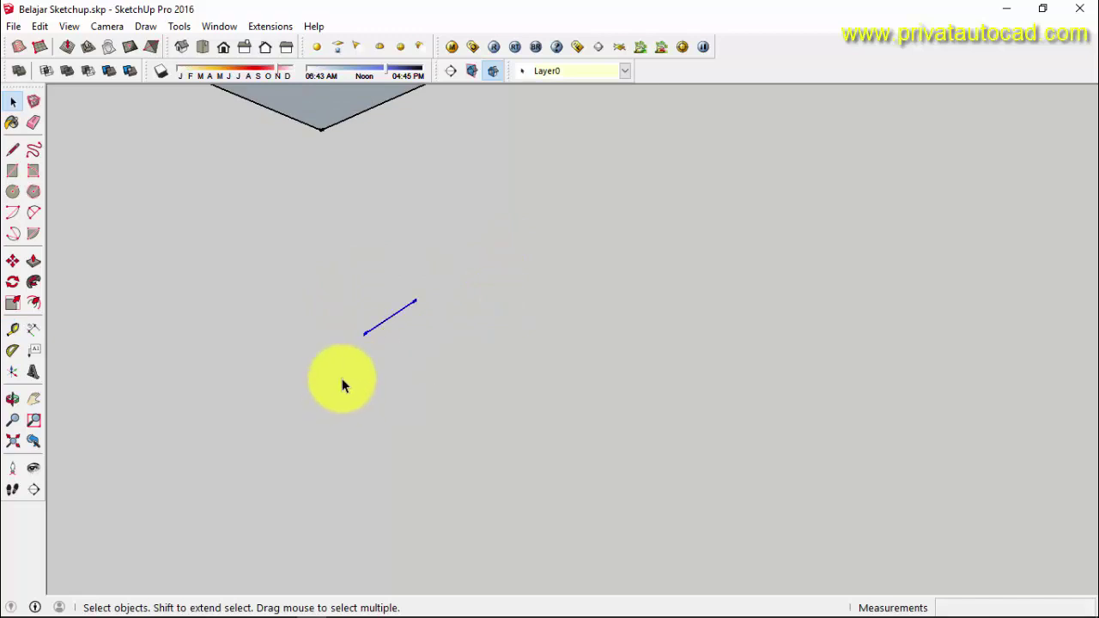
{"action": "left_click", "coordinate": [460, 296]}
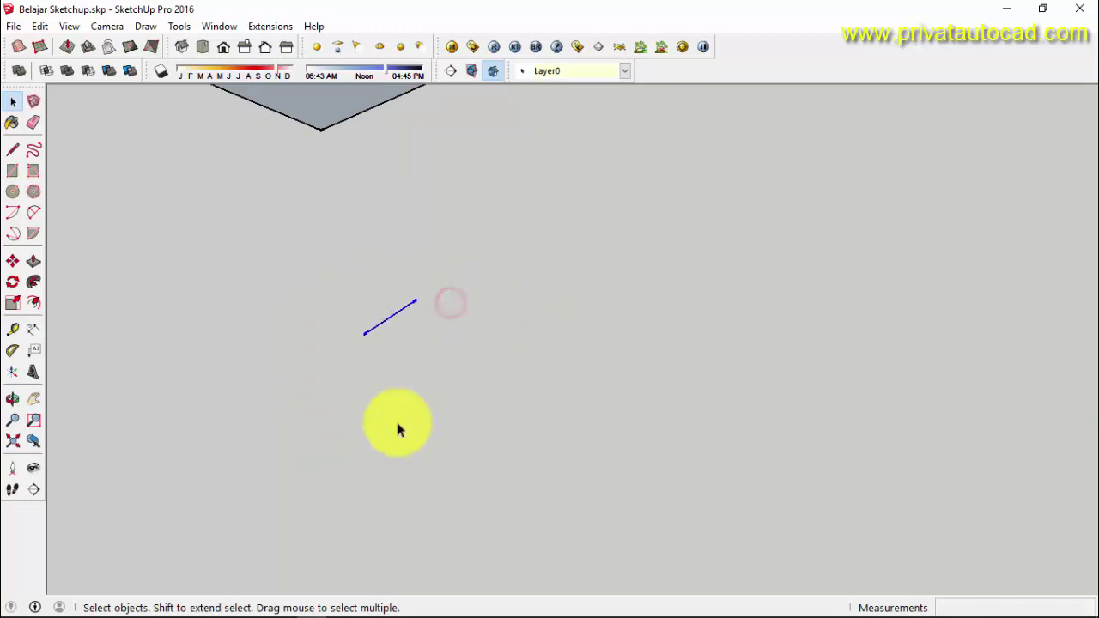
{"action": "scroll", "coordinate": [400, 430], "scroll_direction": "down", "scroll_amount": 3}
{"action": "scroll", "coordinate": [444, 400], "scroll_direction": "down", "scroll_amount": 3}
{"action": "scroll", "coordinate": [466, 369], "scroll_direction": "down", "scroll_amount": 2}
{"action": "left_click_drag", "start_coordinate": [625, 168], "coordinate": [295, 436]}
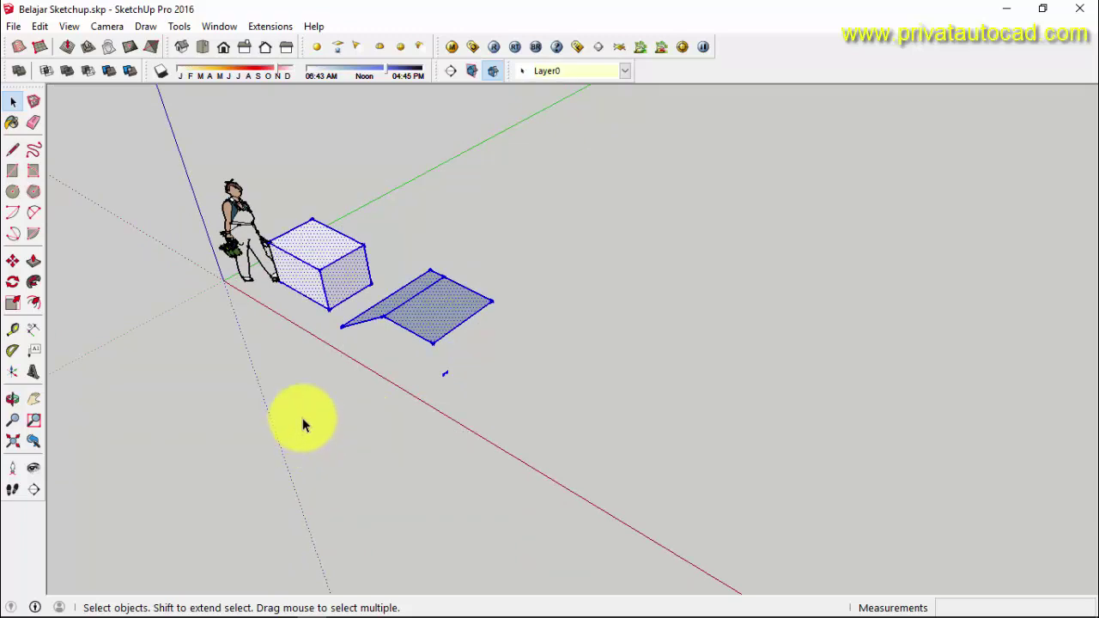
{"action": "key", "text": "Delete"}
Step: Orbit and zoom around the remaining scale figure to confirm nothing else is left
{"action": "scroll", "coordinate": [292, 300], "scroll_direction": "up", "scroll_amount": 1}
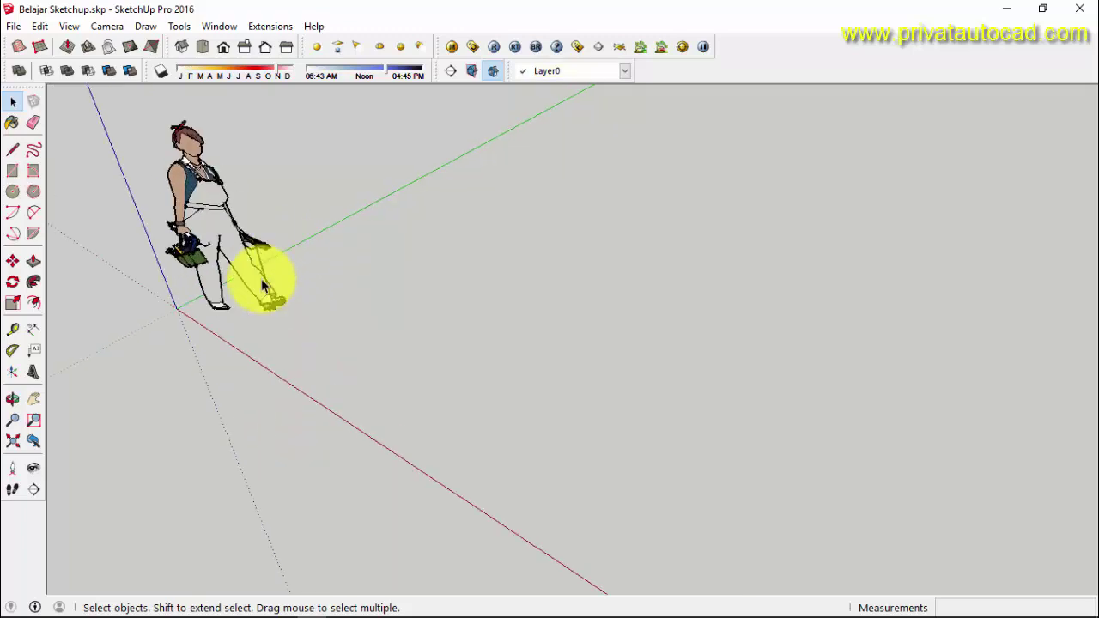
{"action": "scroll", "coordinate": [265, 283], "scroll_direction": "up", "scroll_amount": 2}
{"action": "scroll", "coordinate": [269, 283], "scroll_direction": "up", "scroll_amount": 1}
{"action": "mouse_move", "coordinate": [245, 227]}
{"action": "middle_mouse_down"}
{"action": "mouse_move", "coordinate": [277, 289]}
{"action": "mouse_move", "coordinate": [437, 191]}
{"action": "mouse_move", "coordinate": [226, 289]}
{"action": "mouse_move", "coordinate": [233, 282]}
{"action": "middle_mouse_up"}
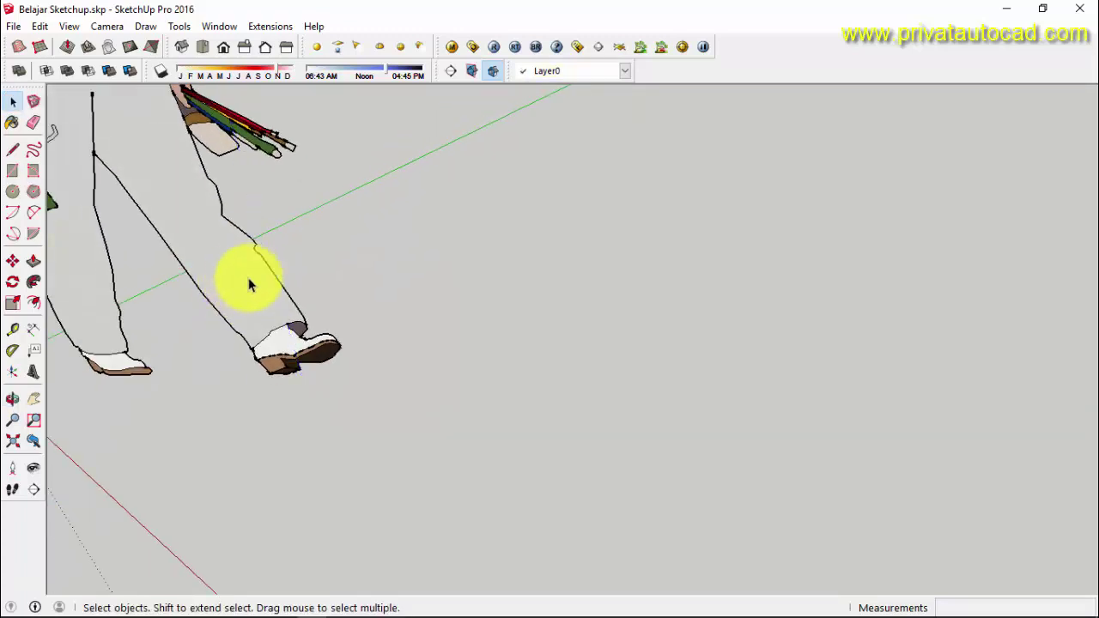
{"action": "scroll", "coordinate": [284, 301], "scroll_direction": "down", "scroll_amount": 3}
{"action": "scroll", "coordinate": [369, 386], "scroll_direction": "down", "scroll_amount": 2}
{"action": "middle_click_drag", "start_coordinate": [420, 444], "coordinate": [380, 302]}
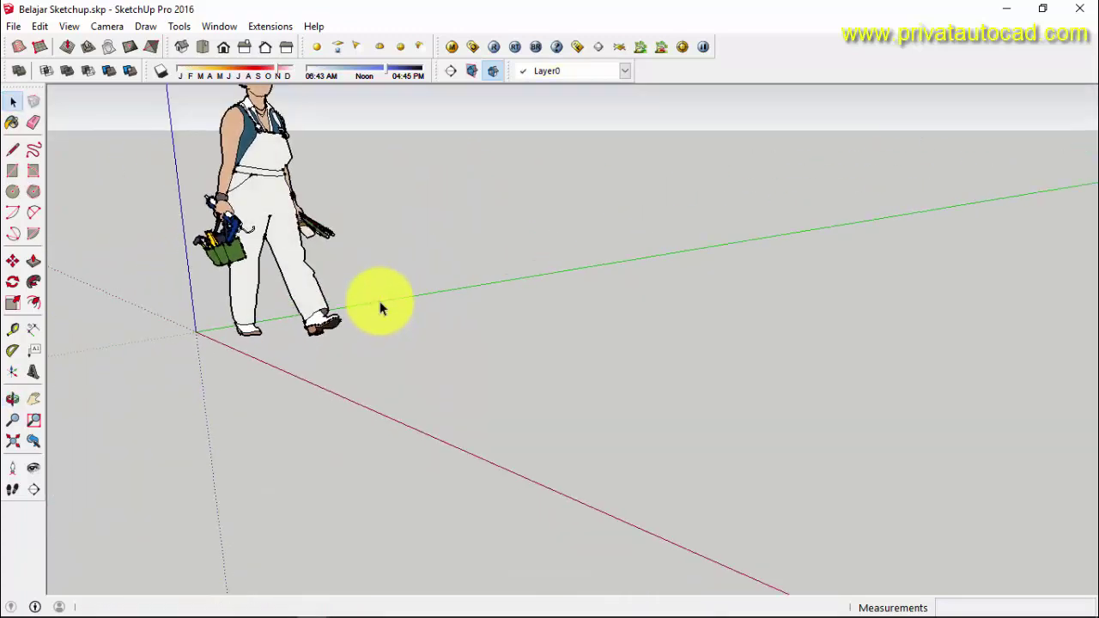
{"action": "scroll", "coordinate": [363, 233], "scroll_direction": "down", "scroll_amount": 1}
{"action": "scroll", "coordinate": [256, 123], "scroll_direction": "up", "scroll_amount": 2}
{"action": "mouse_move", "coordinate": [260, 125]}
{"action": "middle_mouse_down"}
{"action": "mouse_move", "coordinate": [306, 209]}
{"action": "mouse_move", "coordinate": [449, 364]}
{"action": "middle_mouse_up"}
{"action": "scroll", "coordinate": [464, 421], "scroll_direction": "down", "scroll_amount": 1}
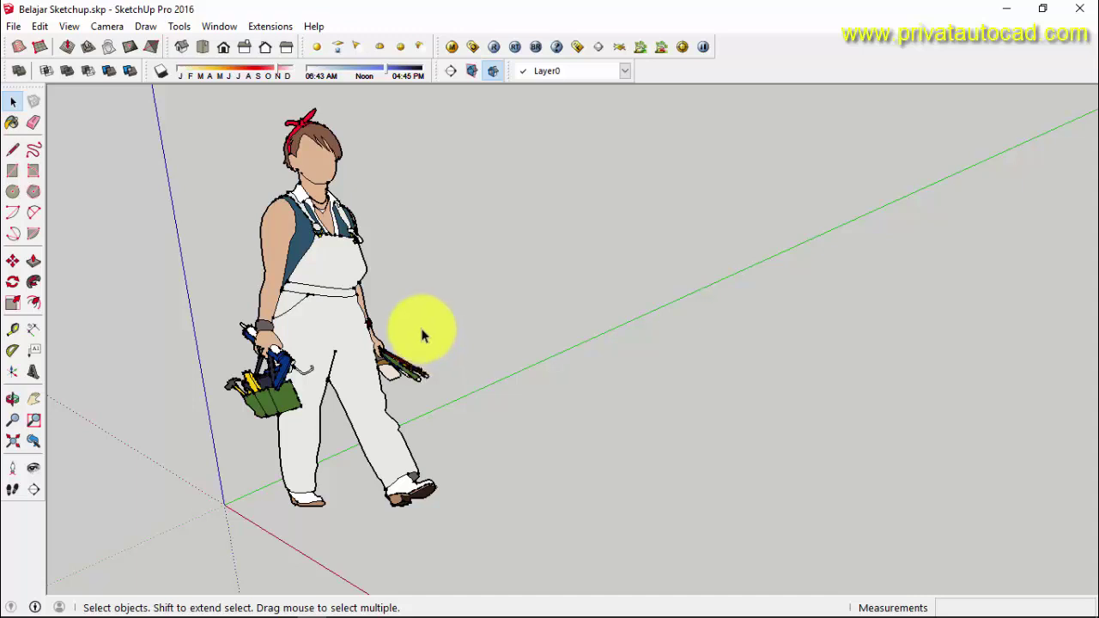
{"action": "scroll", "coordinate": [154, 330], "scroll_direction": "down", "scroll_amount": 2}
{"action": "middle_click_drag", "start_coordinate": [496, 382], "coordinate": [219, 346]}
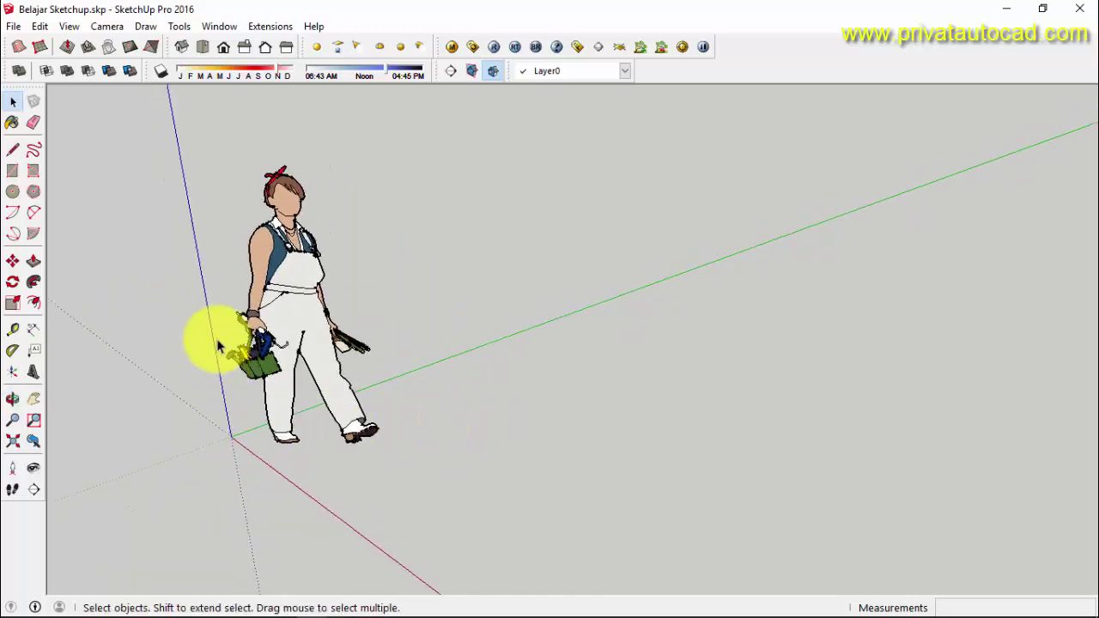
{"action": "left_click", "coordinate": [32, 400]}
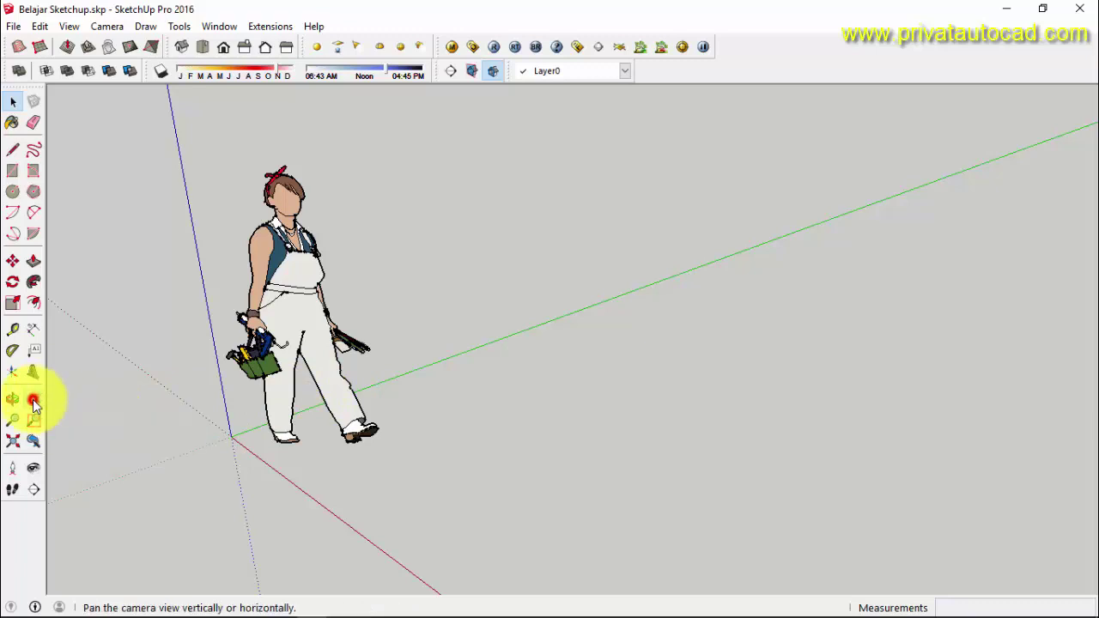
{"action": "left_click_drag", "start_coordinate": [607, 434], "coordinate": [464, 401]}
{"action": "middle_click_drag", "start_coordinate": [464, 401], "coordinate": [324, 352]}
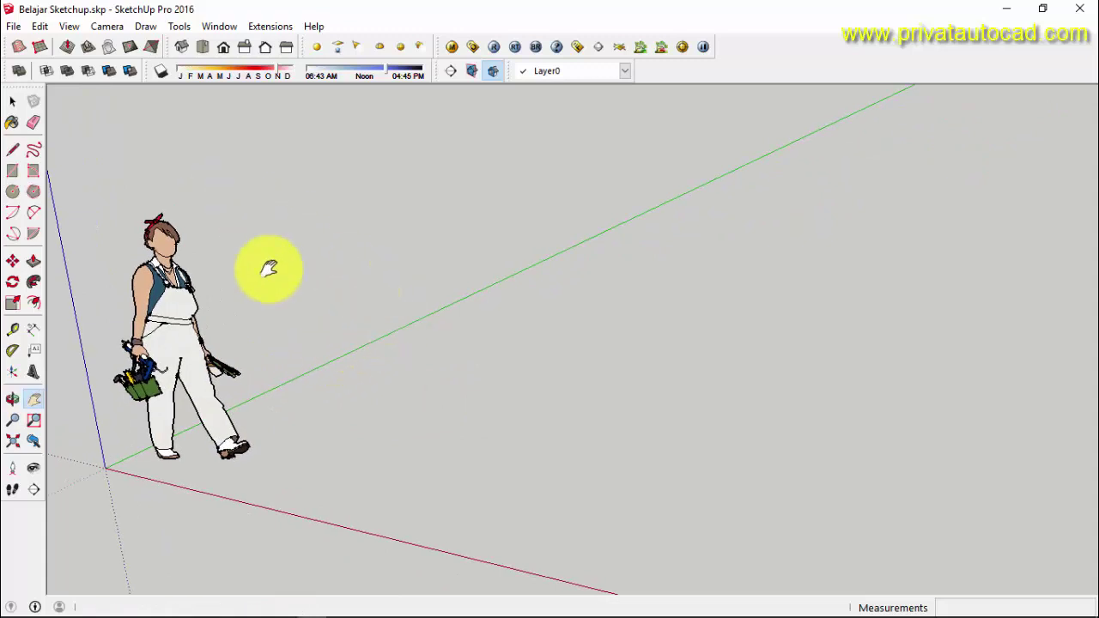
{"action": "key", "text": "space"}
{"action": "middle_click_drag", "start_coordinate": [318, 287], "coordinate": [638, 311]}
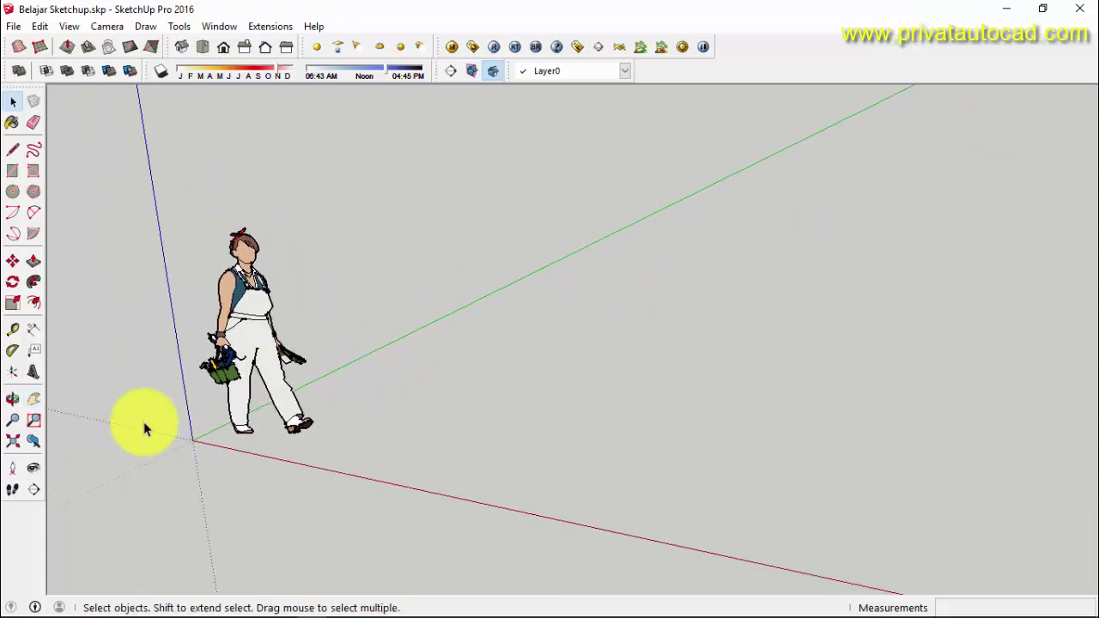
{"action": "middle_click_drag", "start_coordinate": [147, 429], "coordinate": [289, 323]}
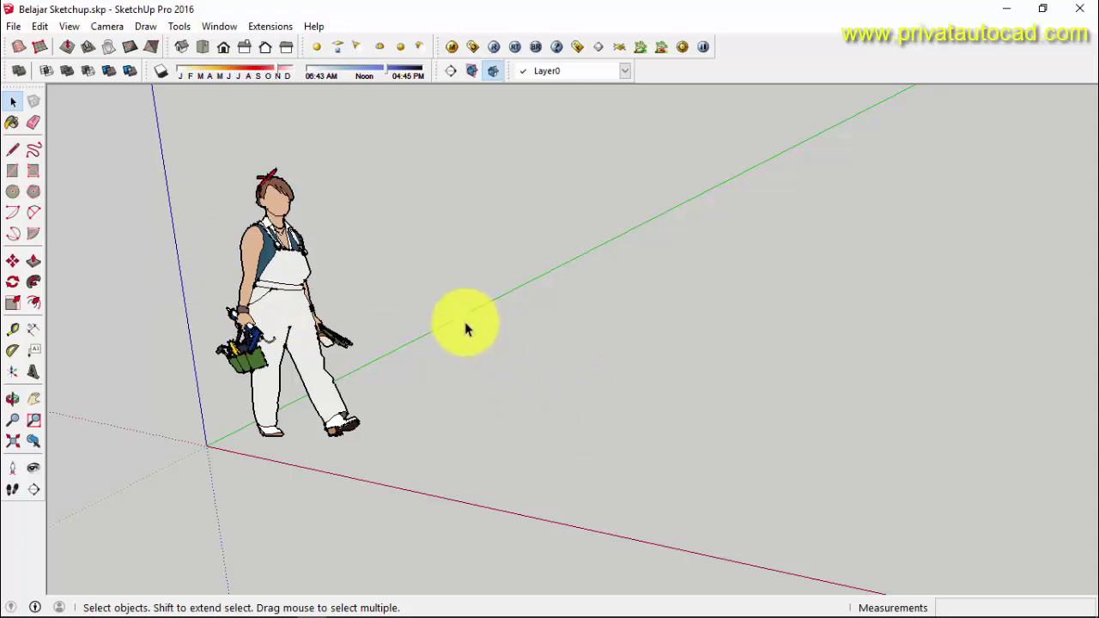
{"action": "mouse_move", "coordinate": [462, 320]}
{"action": "middle_mouse_down"}
{"action": "mouse_move", "coordinate": [1003, 260]}
{"action": "mouse_move", "coordinate": [930, 286]}
{"action": "mouse_move", "coordinate": [378, 314]}
{"action": "mouse_move", "coordinate": [361, 393]}
{"action": "mouse_move", "coordinate": [974, 201]}
{"action": "mouse_move", "coordinate": [566, 312]}
{"action": "mouse_move", "coordinate": [388, 334]}
{"action": "mouse_move", "coordinate": [842, 283]}
{"action": "mouse_move", "coordinate": [744, 302]}
{"action": "mouse_move", "coordinate": [664, 334]}
{"action": "mouse_move", "coordinate": [671, 343]}
{"action": "middle_mouse_up"}
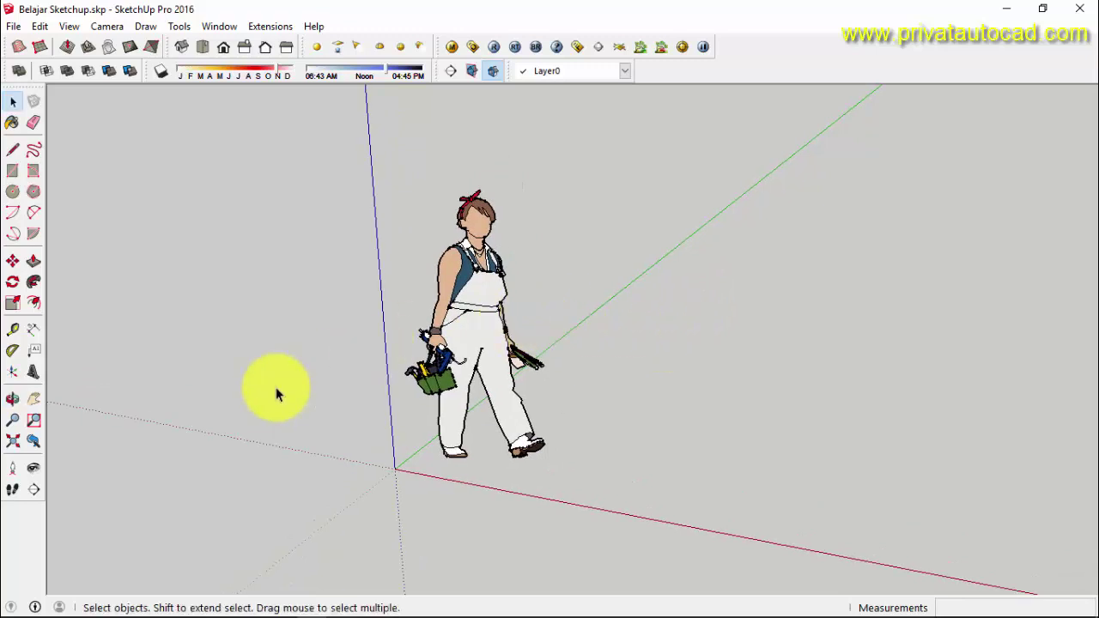
{"action": "key", "text": "h"}
{"action": "left_click_drag", "start_coordinate": [215, 444], "coordinate": [319, 436]}
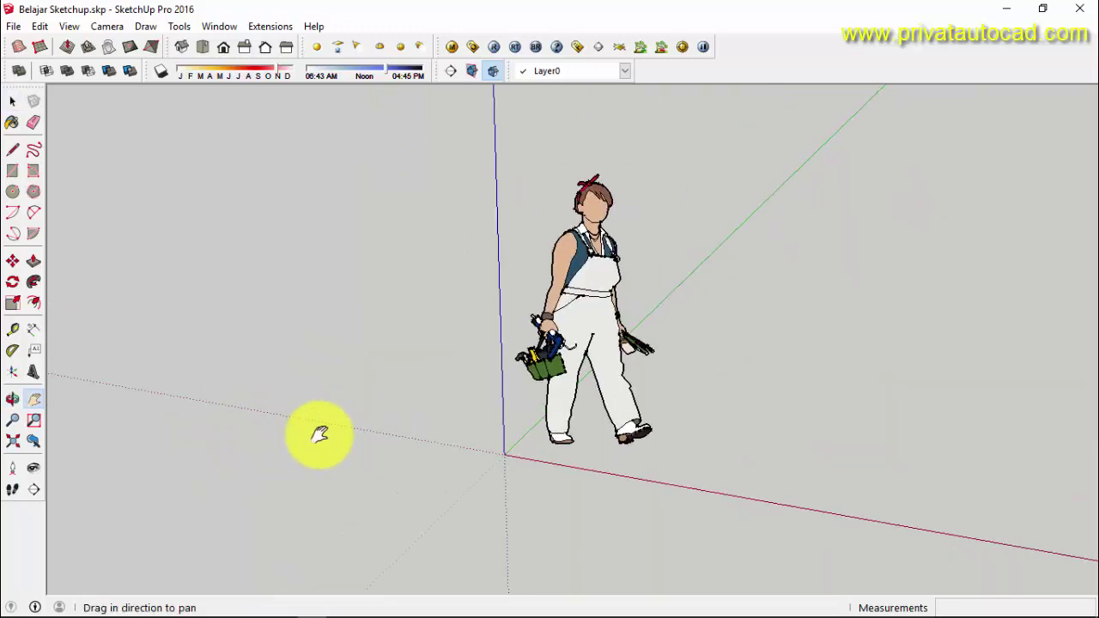
{"action": "key", "text": "space"}
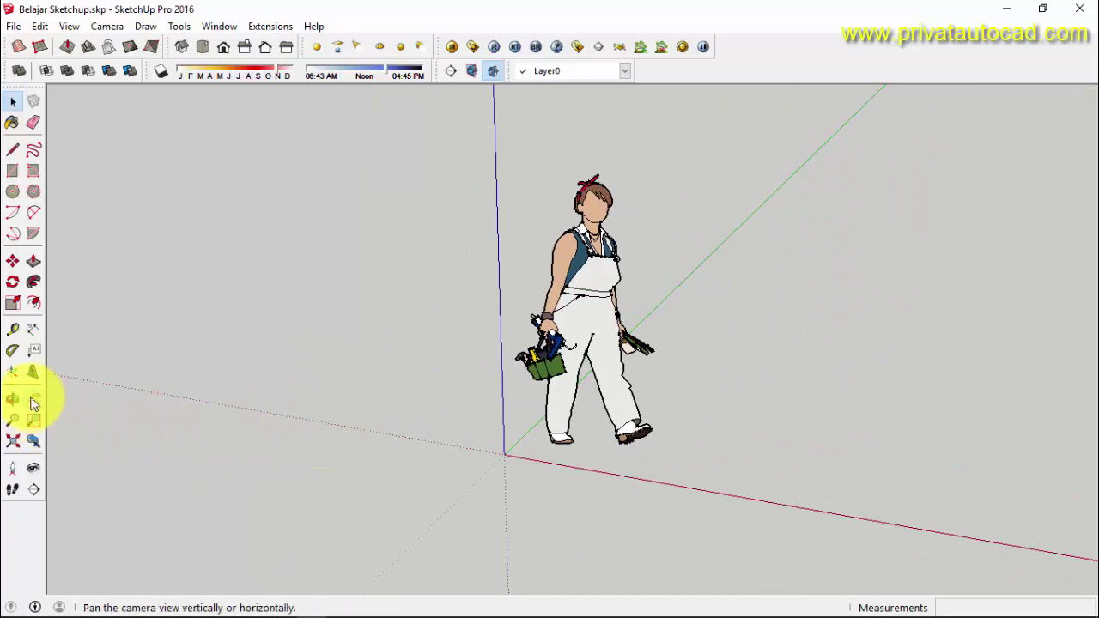
{"action": "left_click", "coordinate": [34, 399]}
{"action": "mouse_move", "coordinate": [827, 311]}
{"action": "left_mouse_down"}
{"action": "mouse_move", "coordinate": [381, 400]}
{"action": "mouse_move", "coordinate": [772, 314]}
{"action": "mouse_move", "coordinate": [567, 319]}
{"action": "mouse_move", "coordinate": [683, 333]}
{"action": "left_mouse_up"}
{"action": "key", "text": "space"}
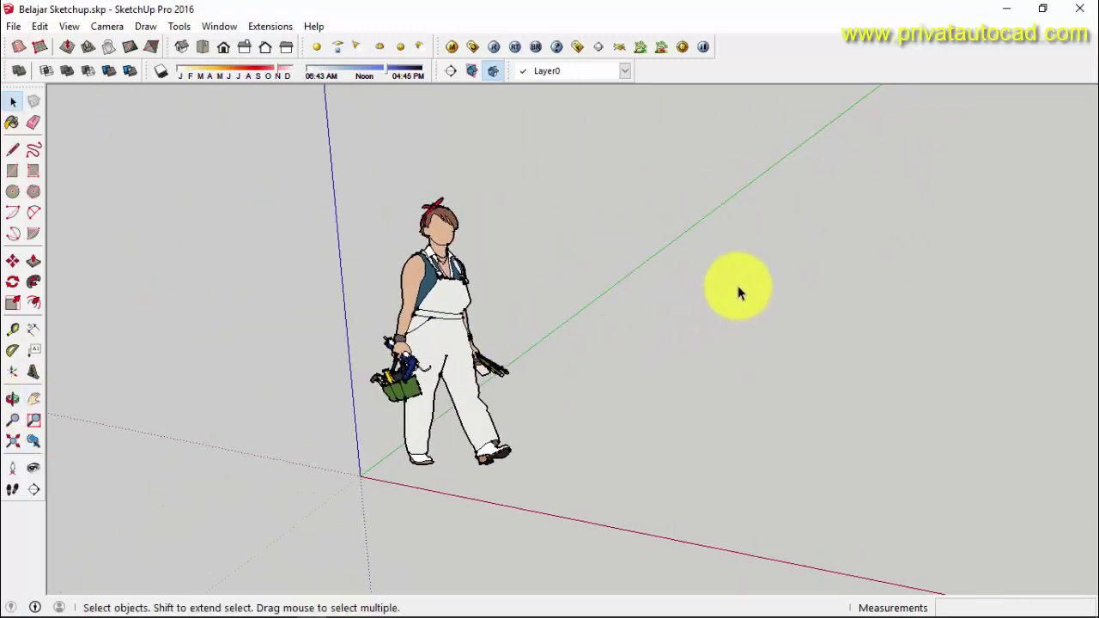
{"action": "middle_click_drag", "start_coordinate": [733, 284], "coordinate": [744, 288]}
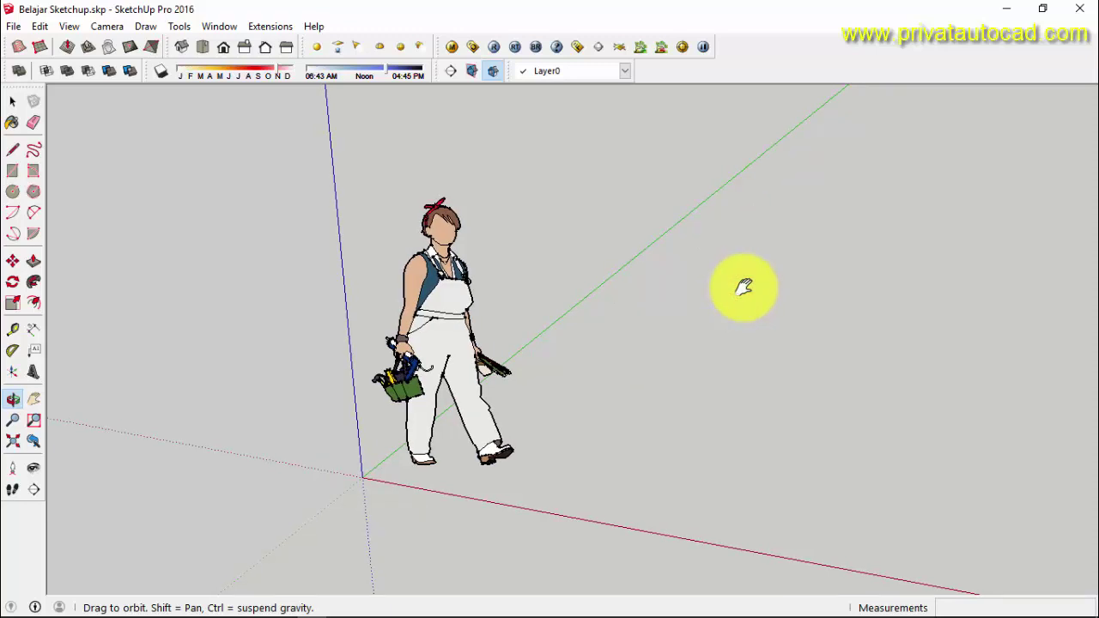
{"action": "mouse_move", "coordinate": [744, 287]}
{"action": "middle_mouse_down", "text": "shift"}
{"action": "mouse_move", "coordinate": [478, 312]}
{"action": "mouse_move", "coordinate": [331, 348]}
{"action": "mouse_move", "coordinate": [1046, 237]}
{"action": "mouse_move", "coordinate": [506, 343]}
{"action": "mouse_move", "coordinate": [810, 302]}
{"action": "mouse_move", "coordinate": [632, 325]}
{"action": "middle_mouse_up", "text": "shift"}
{"action": "key", "text": "space"}
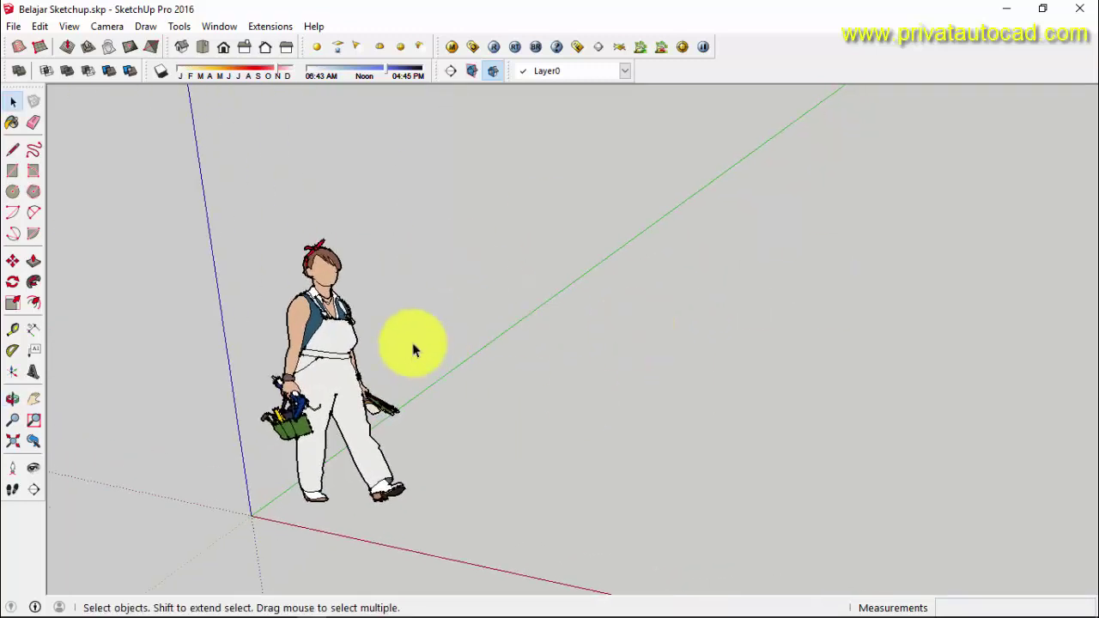